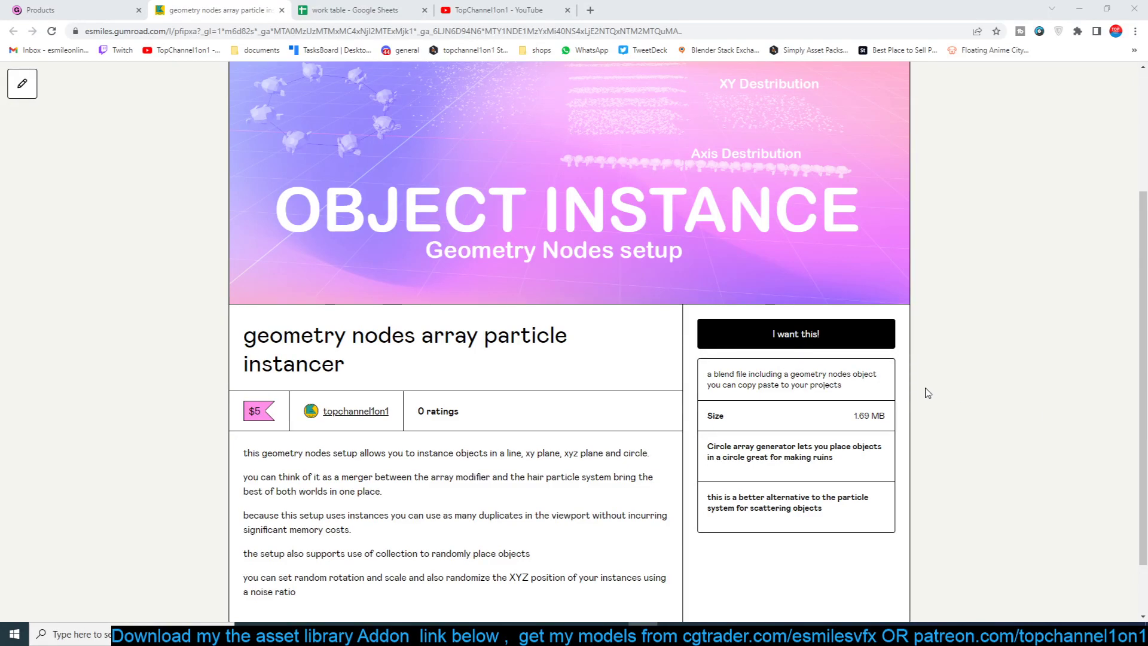
Step: Examine the product page of the geometry nodes array particle instancer, including its banner and description
scroll(985, 348, up, 1)
scroll(985, 348, up, 1)
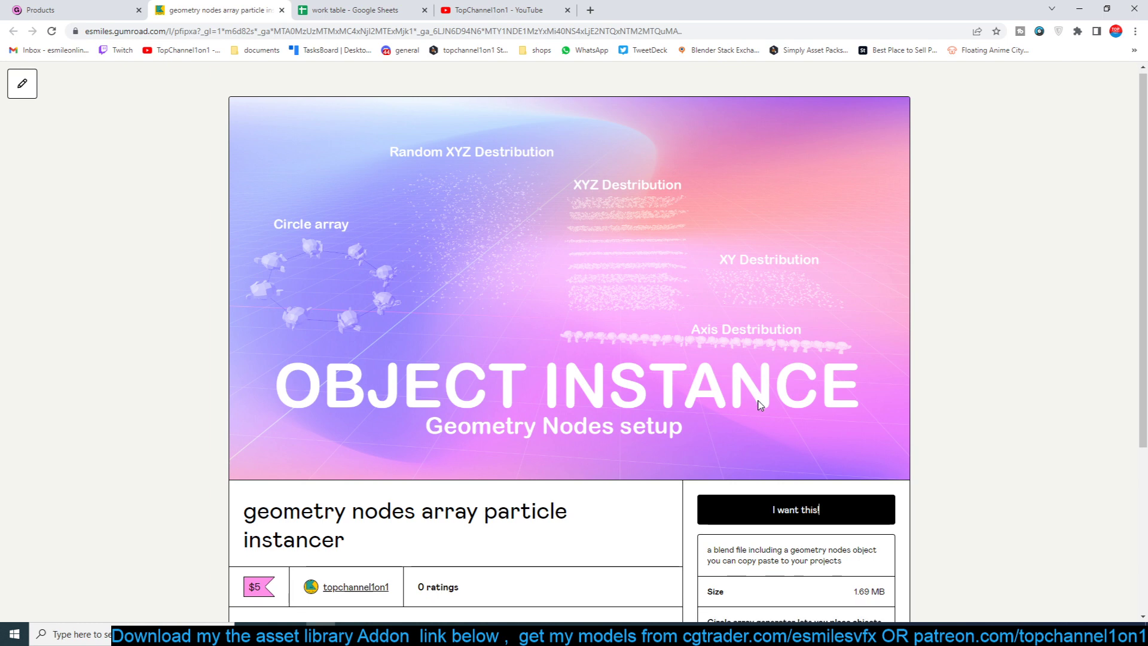
scroll(756, 399, down, 3)
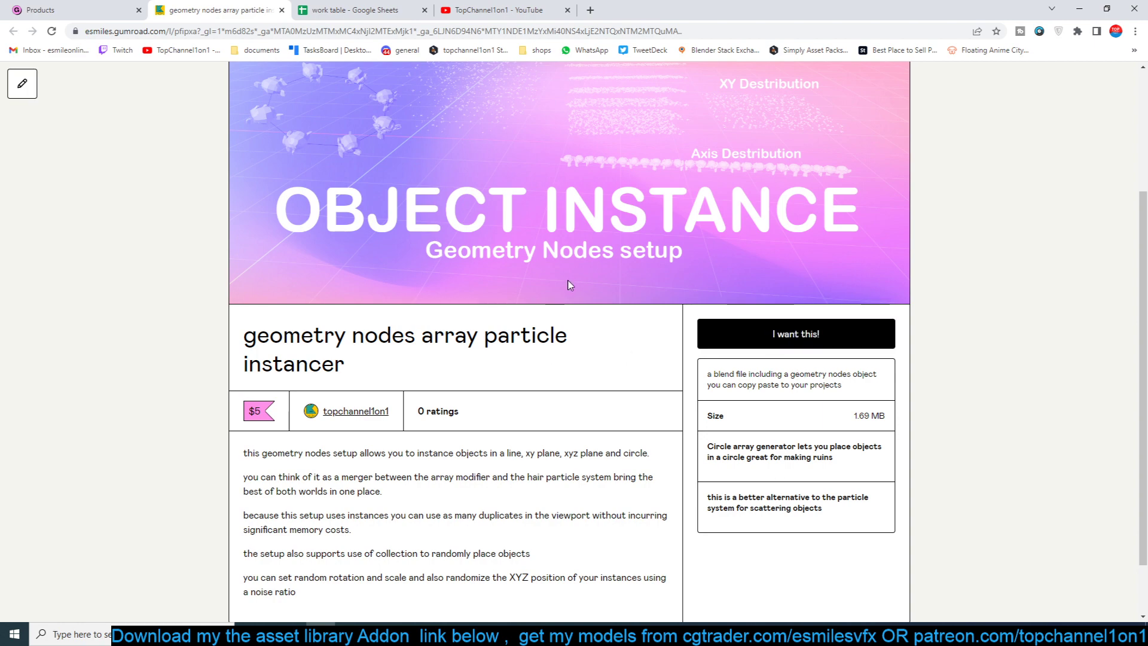
scroll(572, 284, up, 3)
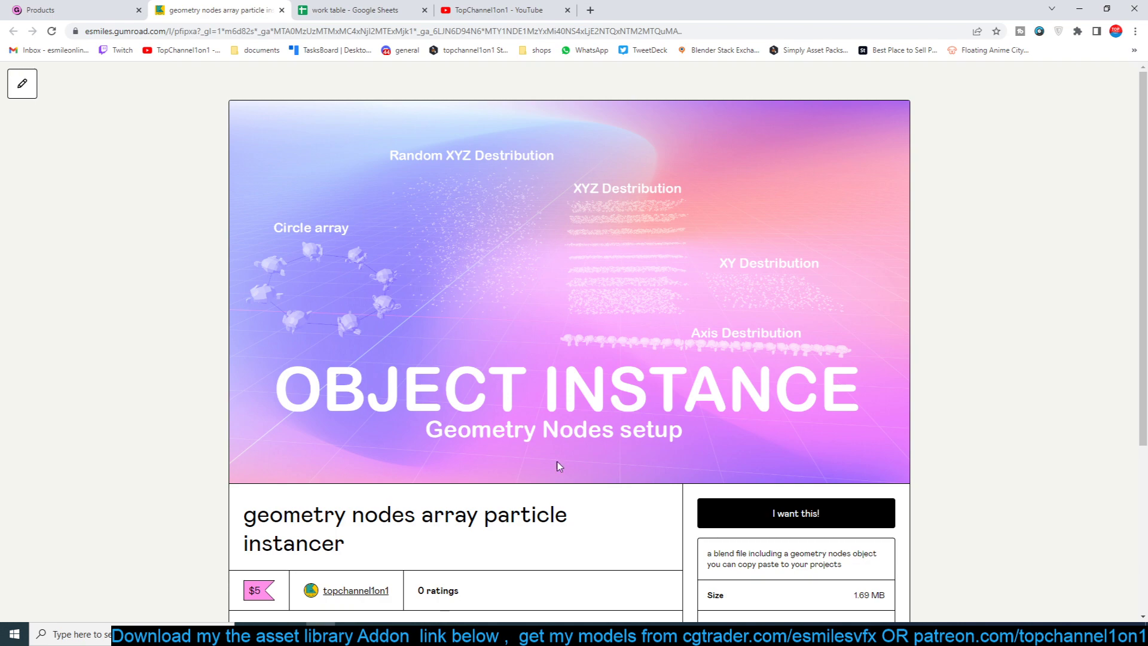
Step: Switch to the circle generator file in Blender and copy the linear array generator object that forms the single row
click(555, 635)
click(652, 565)
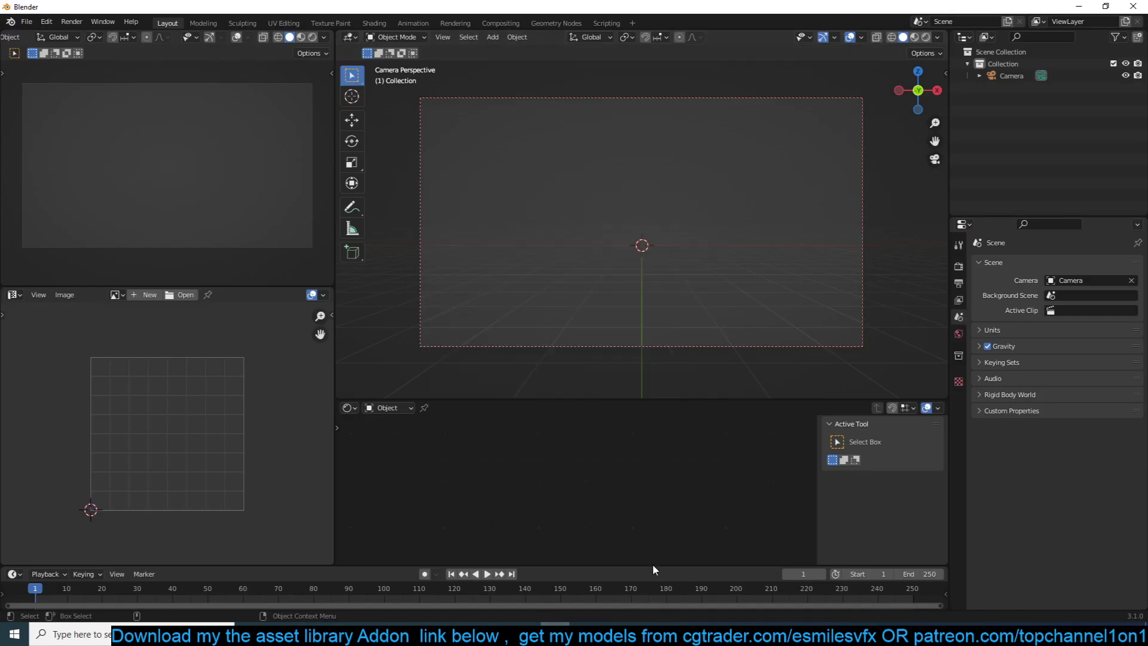
click(584, 634)
click(547, 579)
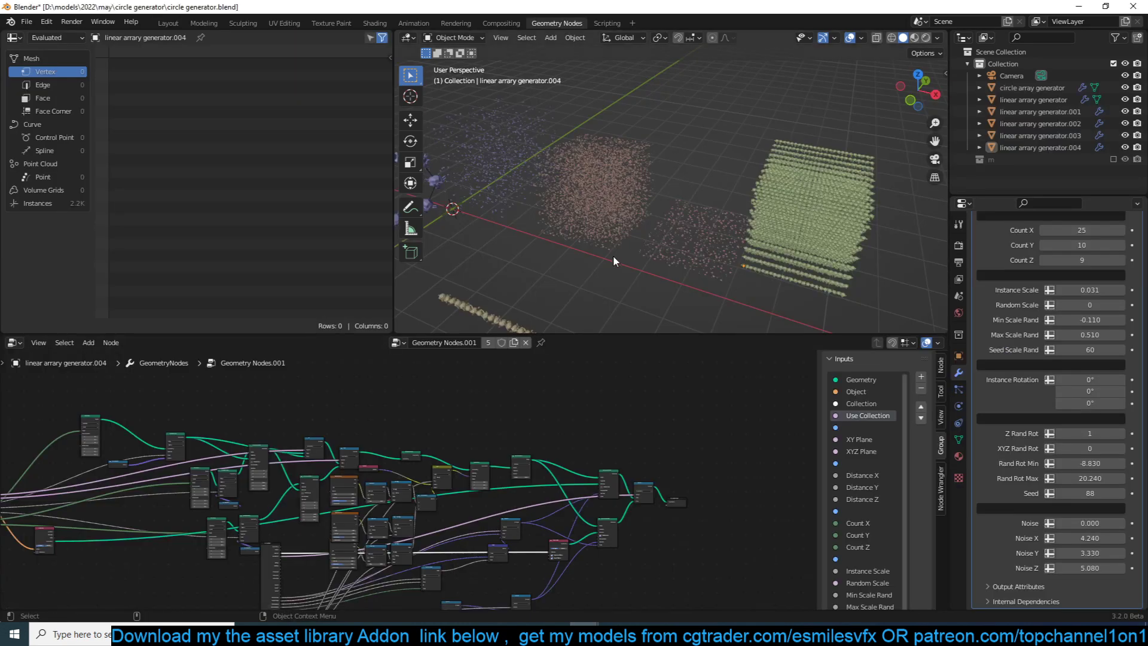
middle_drag(649, 258, 513, 237)
scroll(676, 246, down, 5)
scroll(676, 246, up, 5)
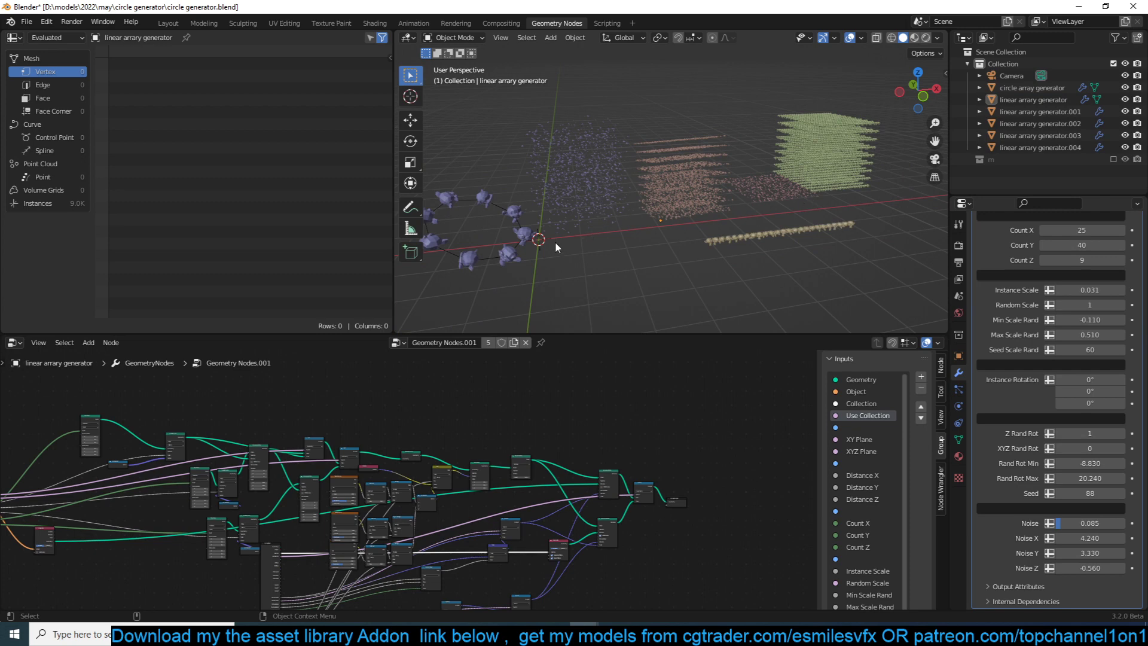
click(742, 243)
key(ctrl+c)
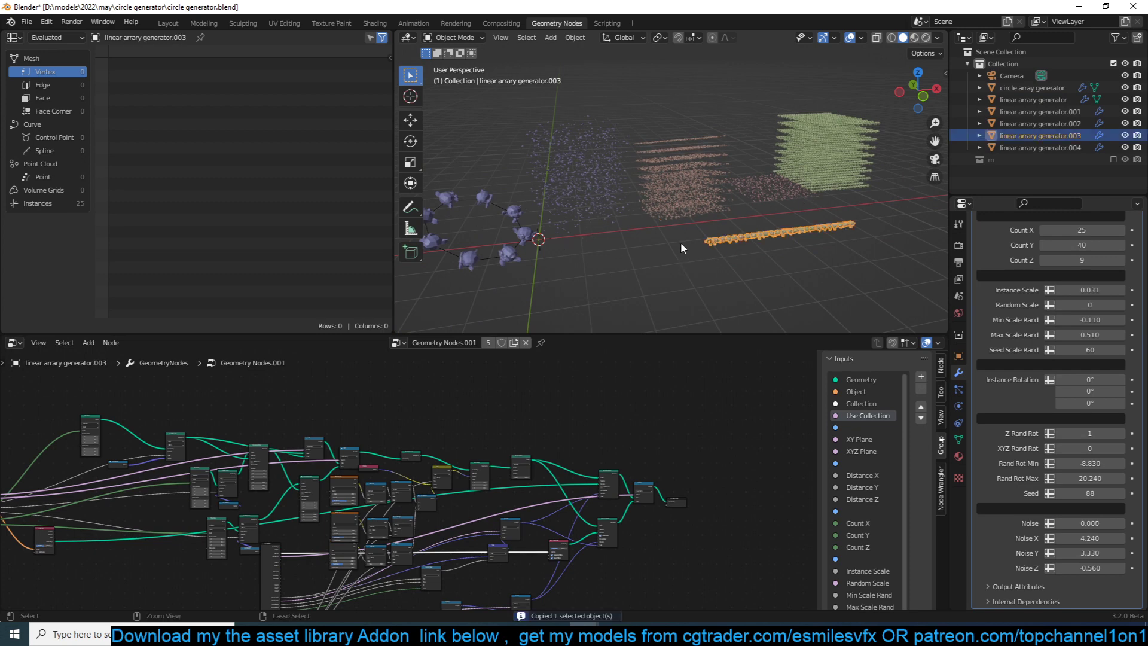
Step: Paste the copied array generator into the empty Blender scene and delete the monkey, cube and cone meshes pasted with it
key(alt+Tab)
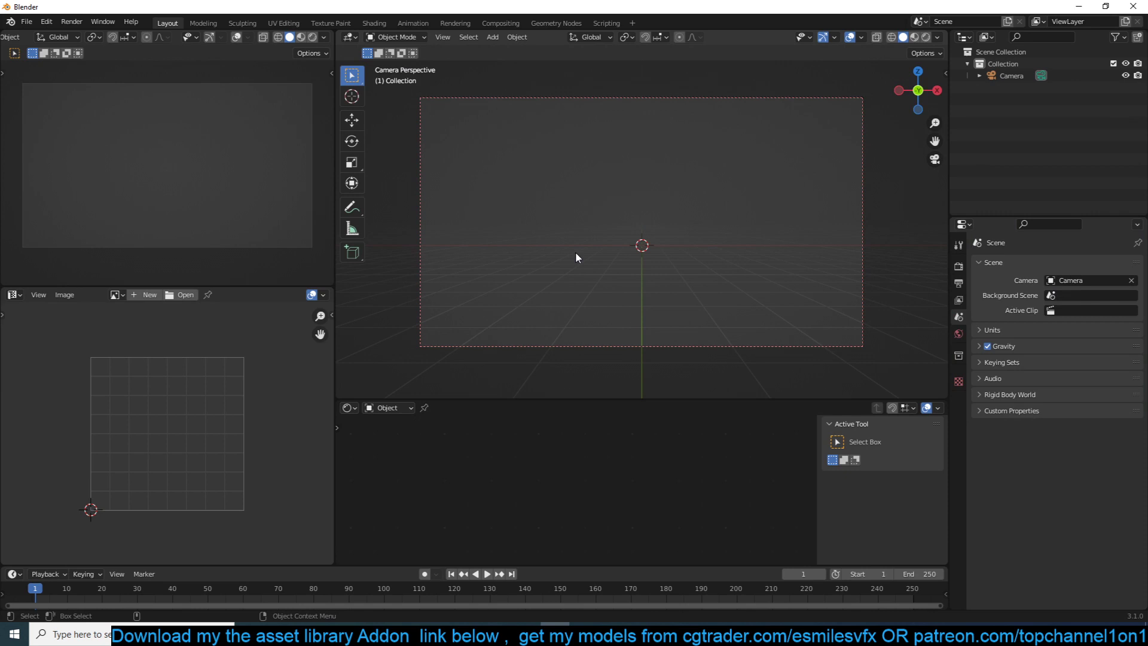
key(ctrl+v)
click(619, 237)
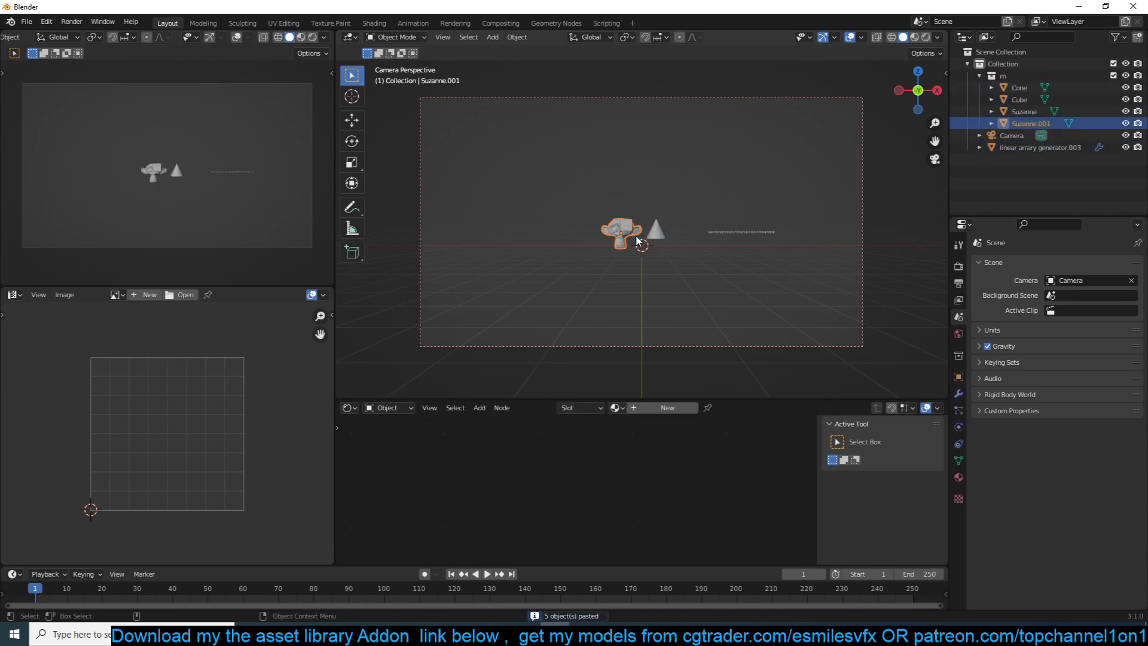
middle_drag(620, 238, 613, 250)
drag(598, 164, 686, 299)
key(Delete)
Step: Clear the location of the linear array row so that it sits at the world origin
click(733, 260)
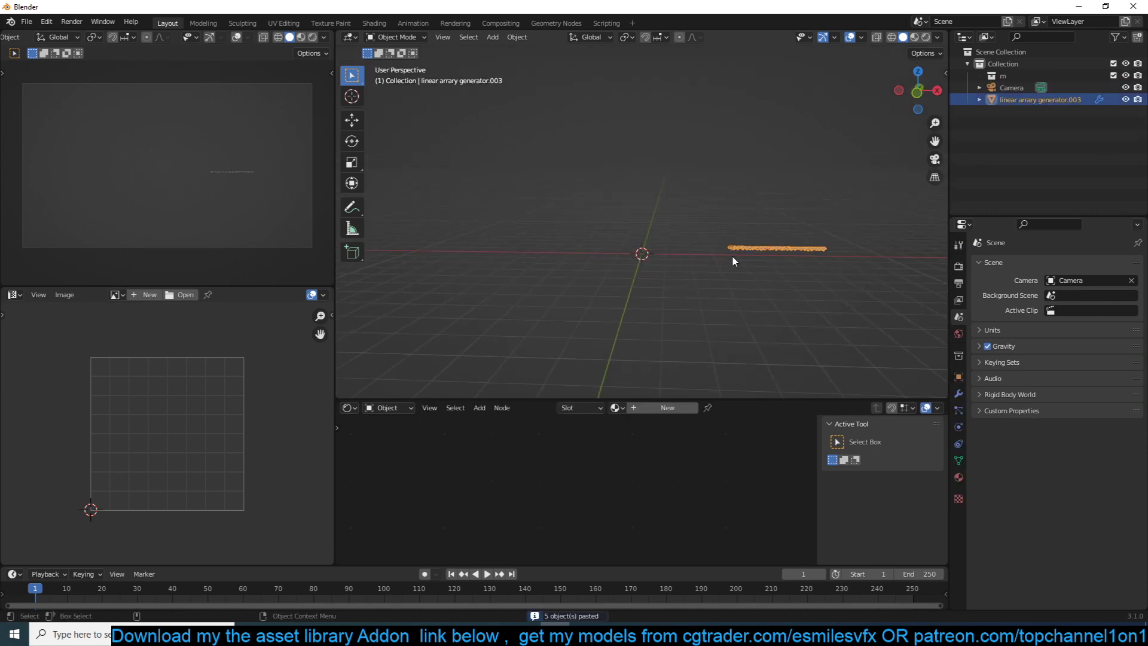
key(alt+g)
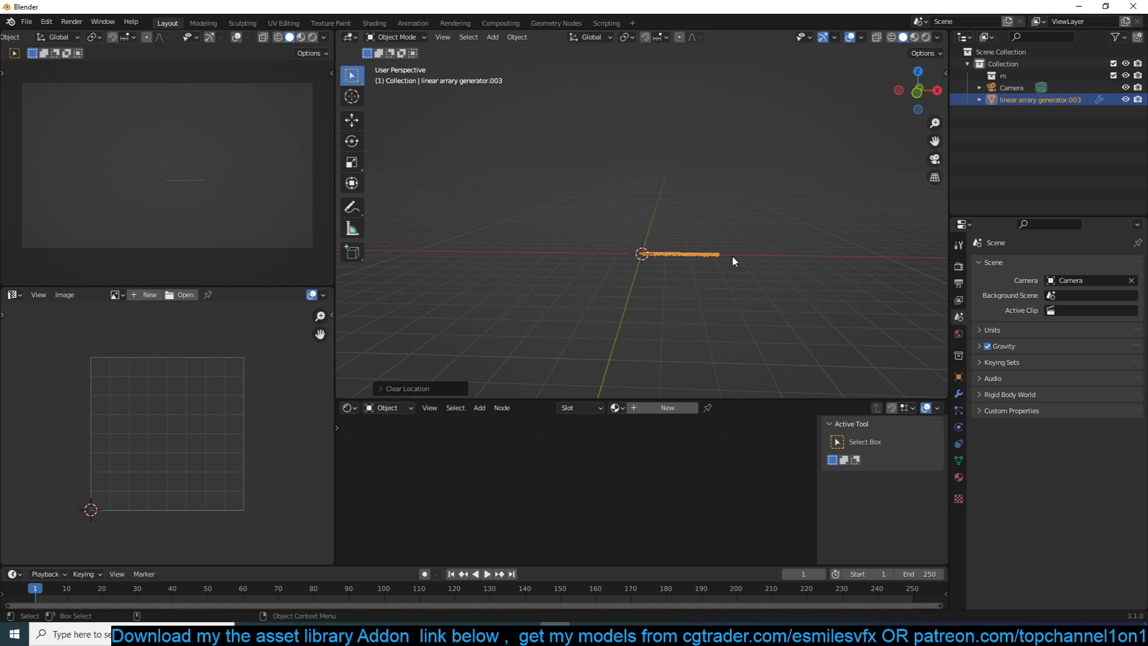
key(KP_Decimal)
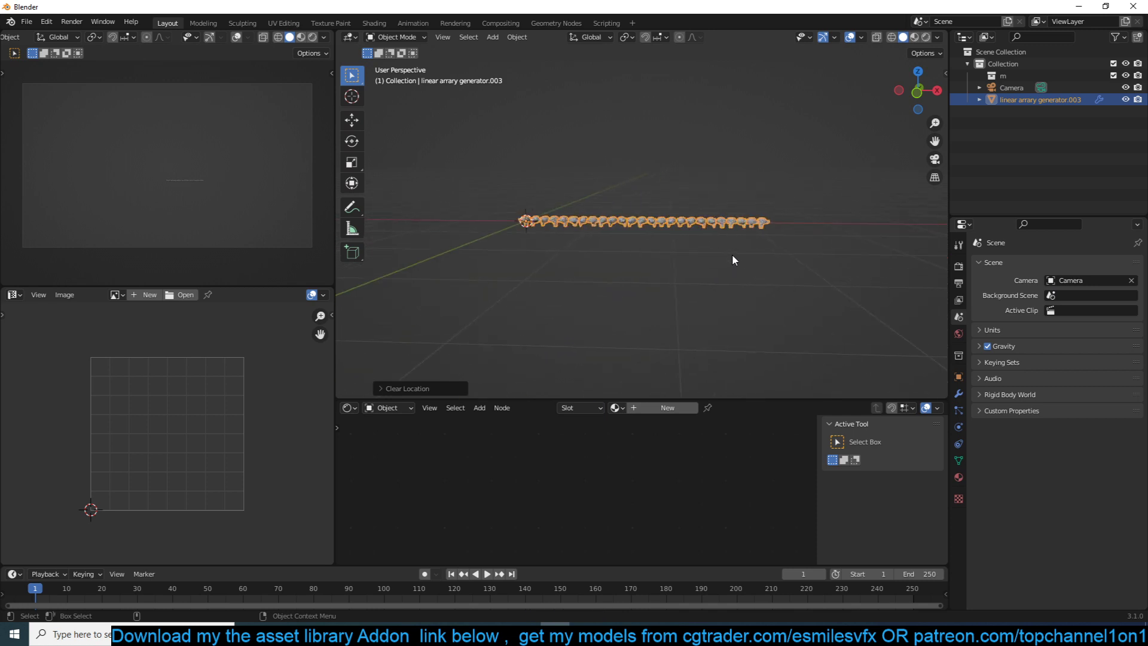
scroll(742, 263, up, 2)
key(b)
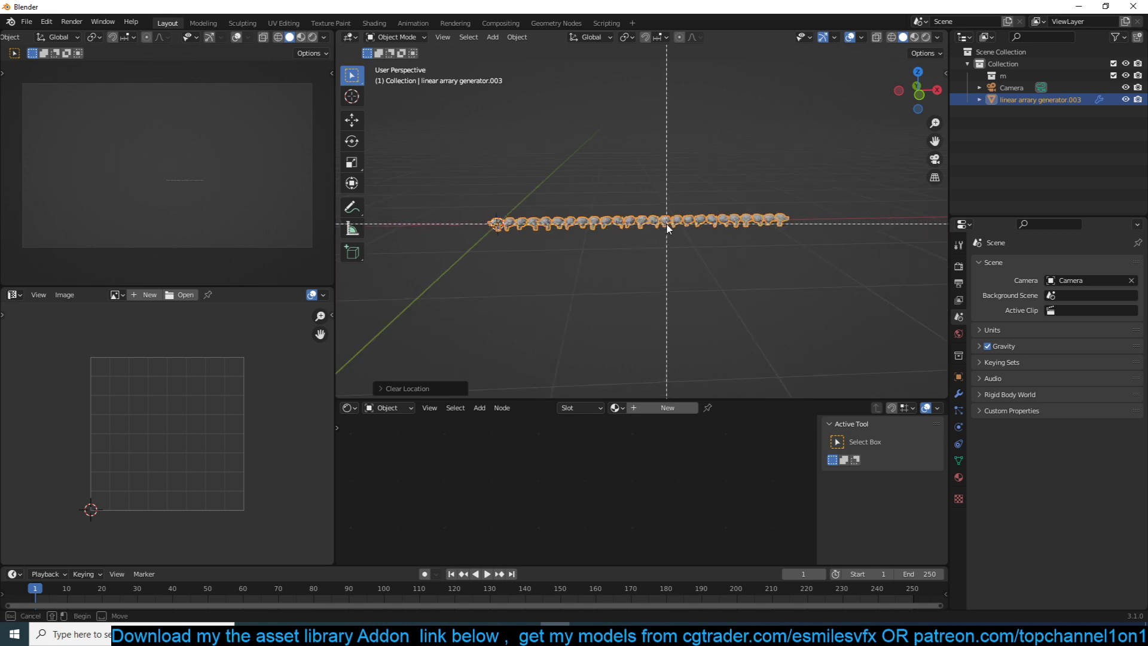
key(Escape)
Step: Place the 3D cursor in front of the array row and add the balloon letter U from the asset library there
key(n)
click(942, 115)
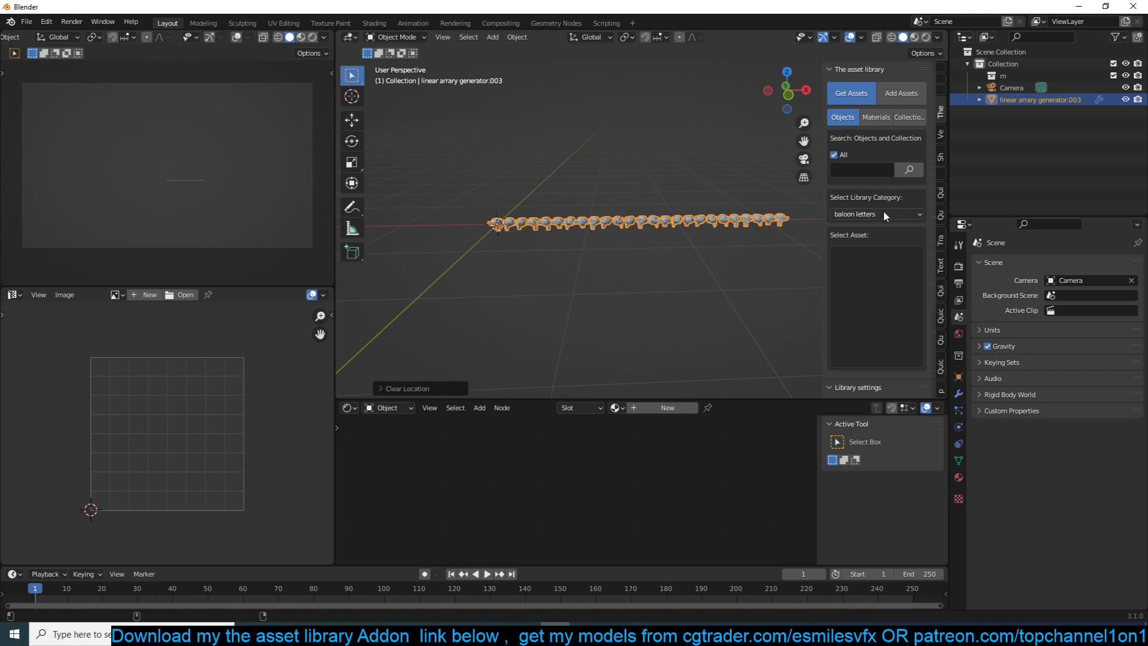
click(877, 263)
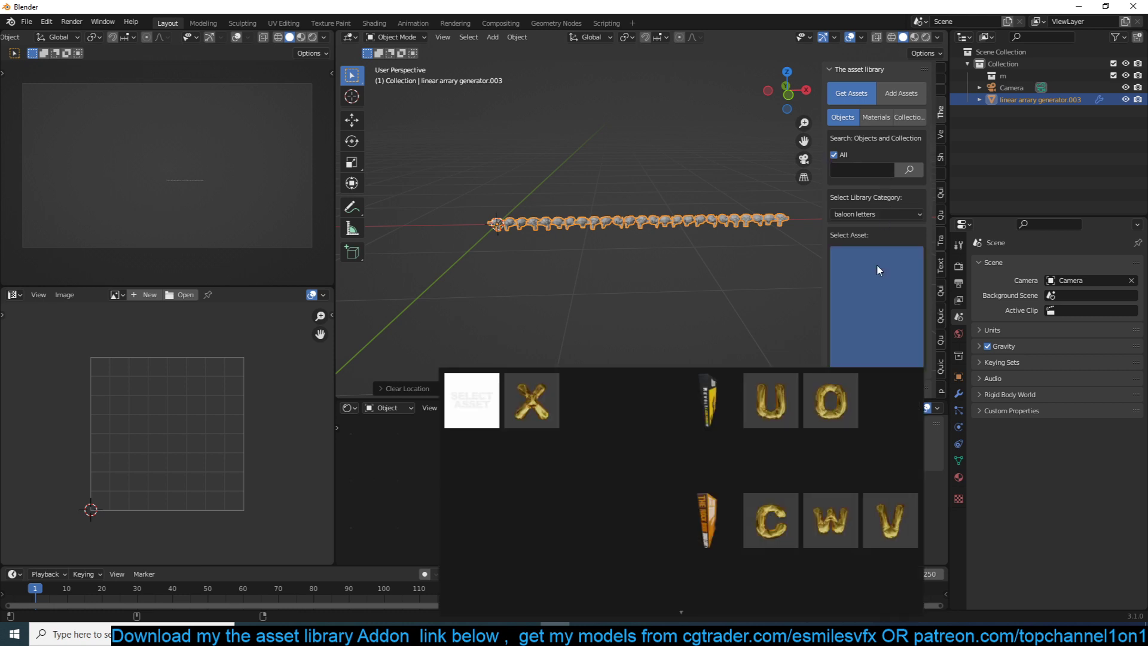
click(784, 389)
shift+right_click(664, 288)
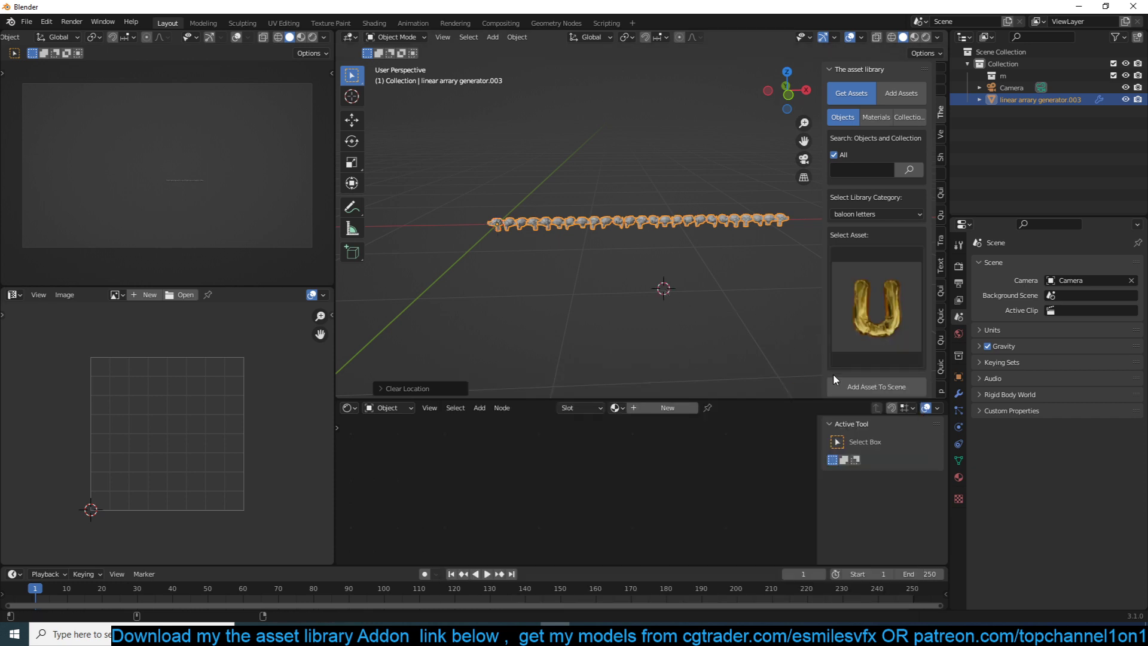
click(878, 387)
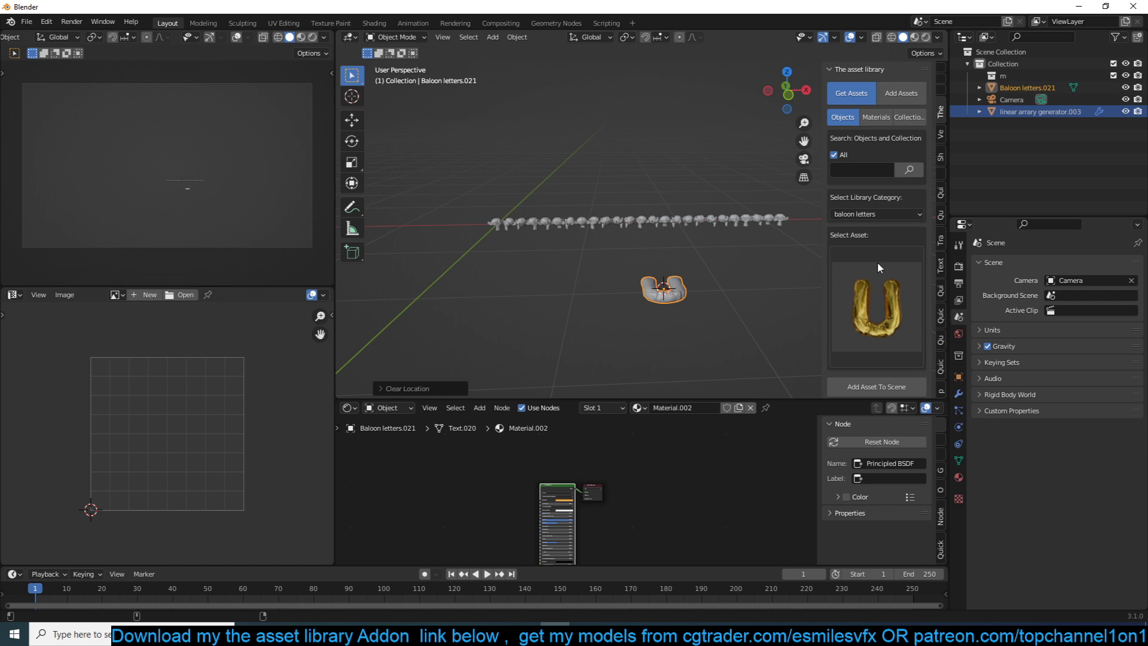
Step: Add the Rock Book asset, scale it down to about 0.4 and move it to the free side of the letter U
click(877, 270)
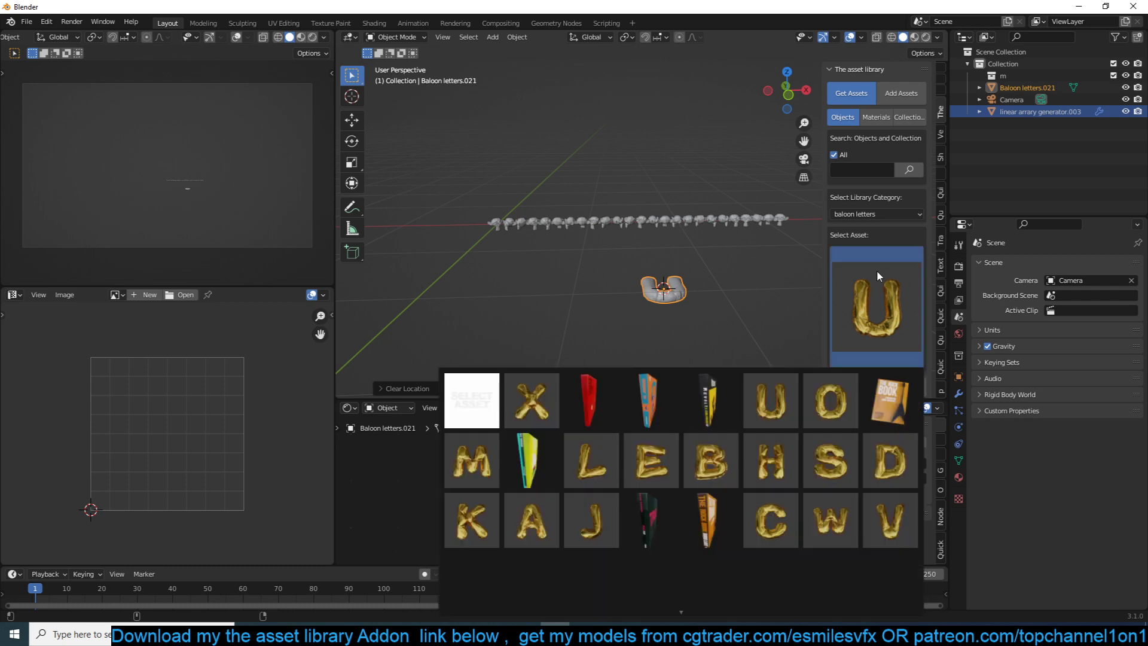
click(876, 404)
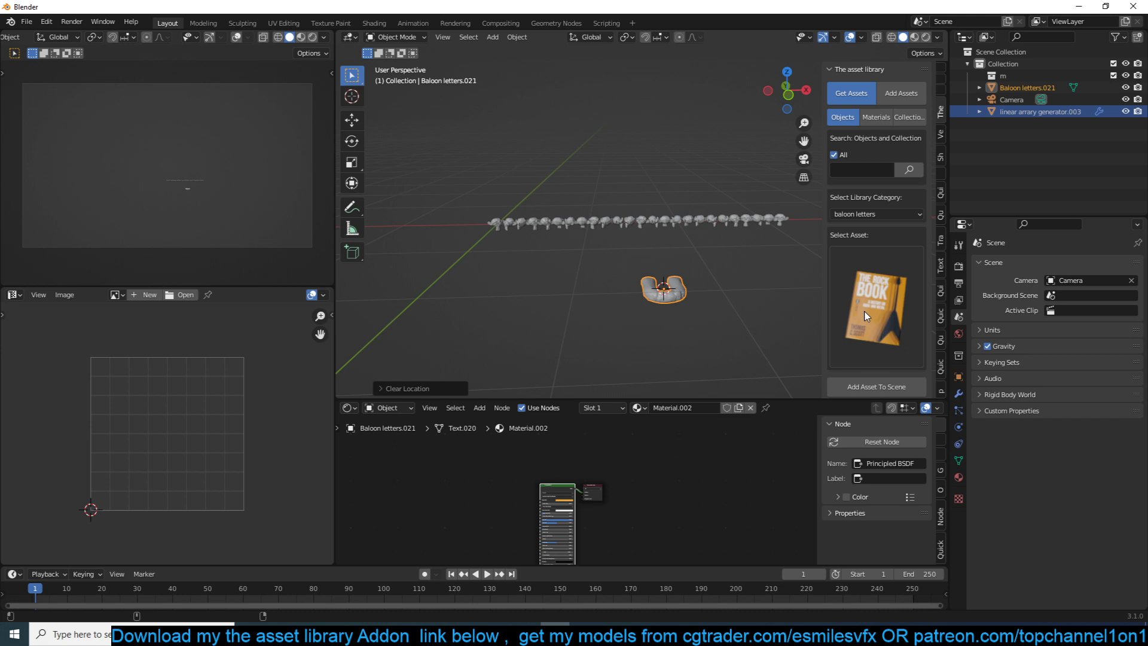
click(892, 390)
key(s)
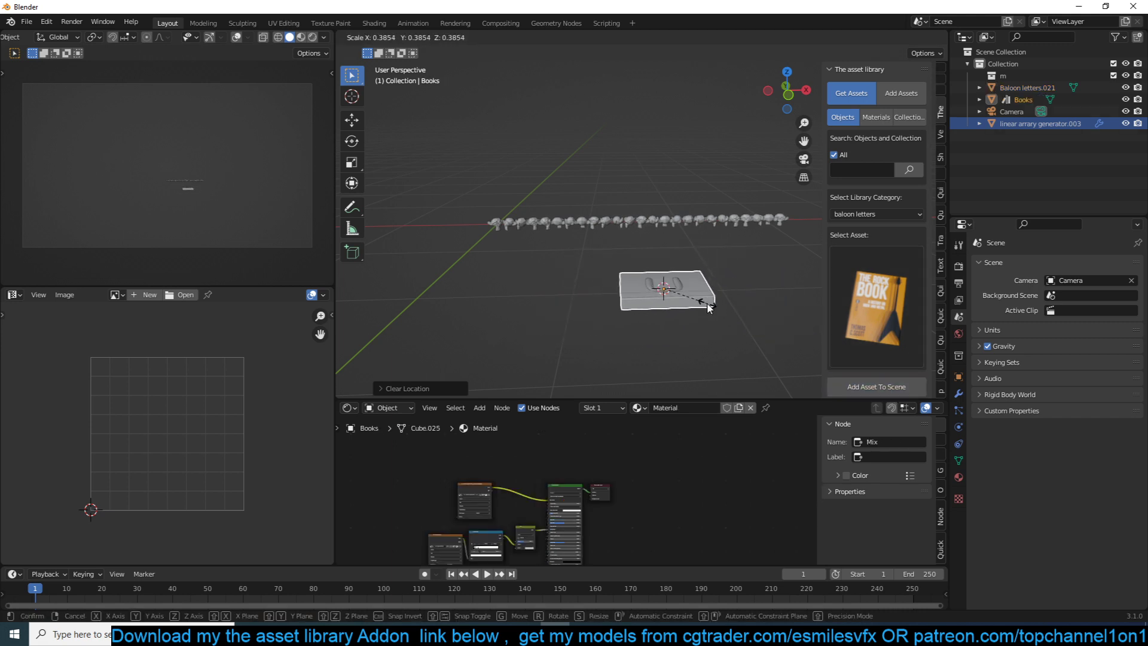
click(701, 304)
key(g)
click(587, 288)
Step: Add the gift box from the asset library's decals category at a 3D cursor position between the book and the letter U
click(900, 273)
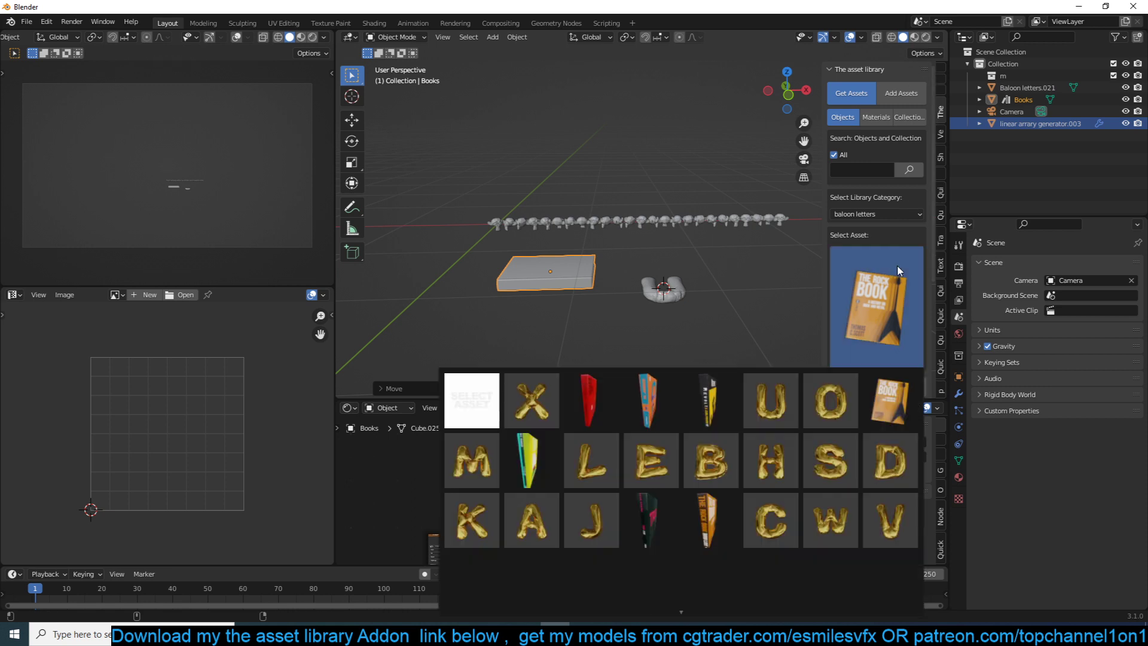
click(885, 214)
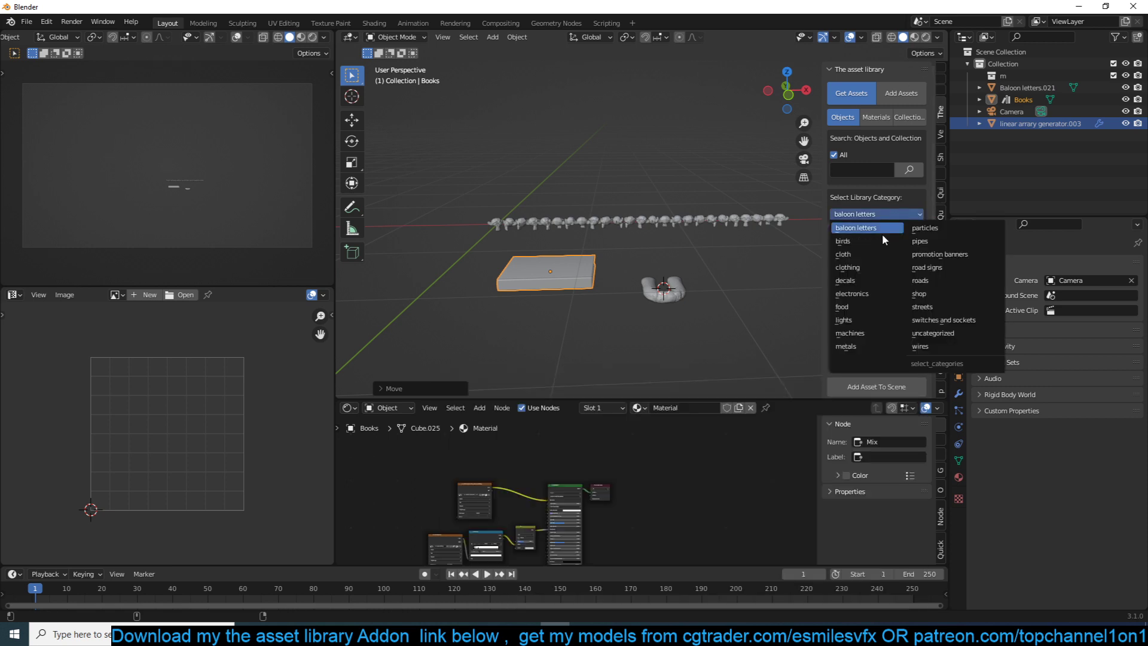
click(866, 280)
click(866, 278)
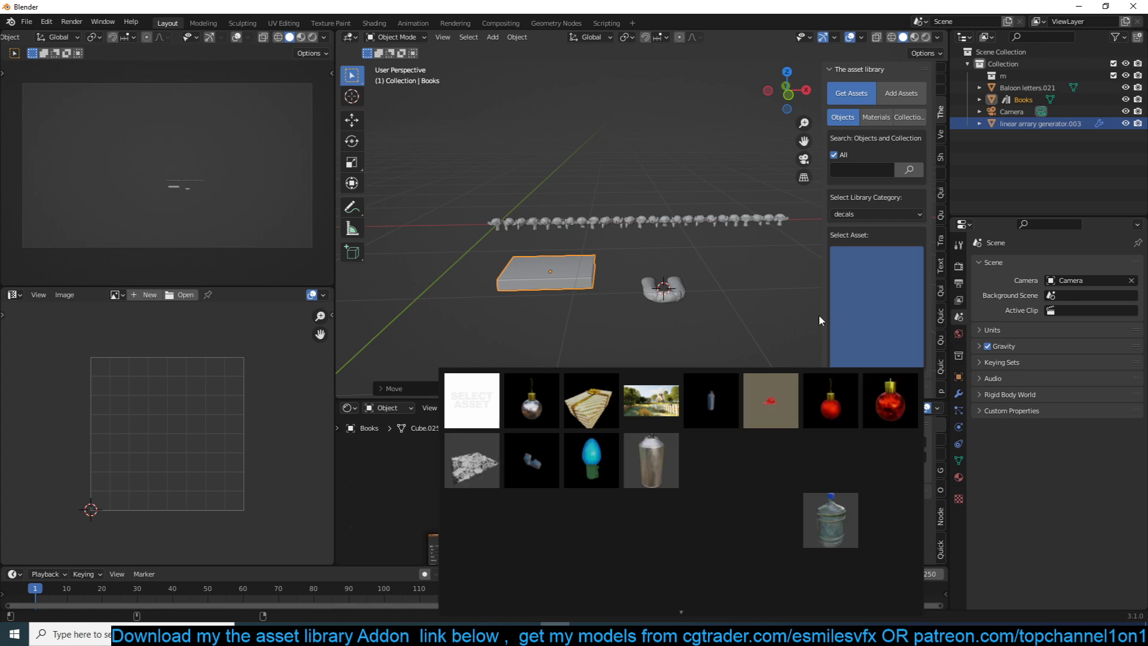
click(591, 400)
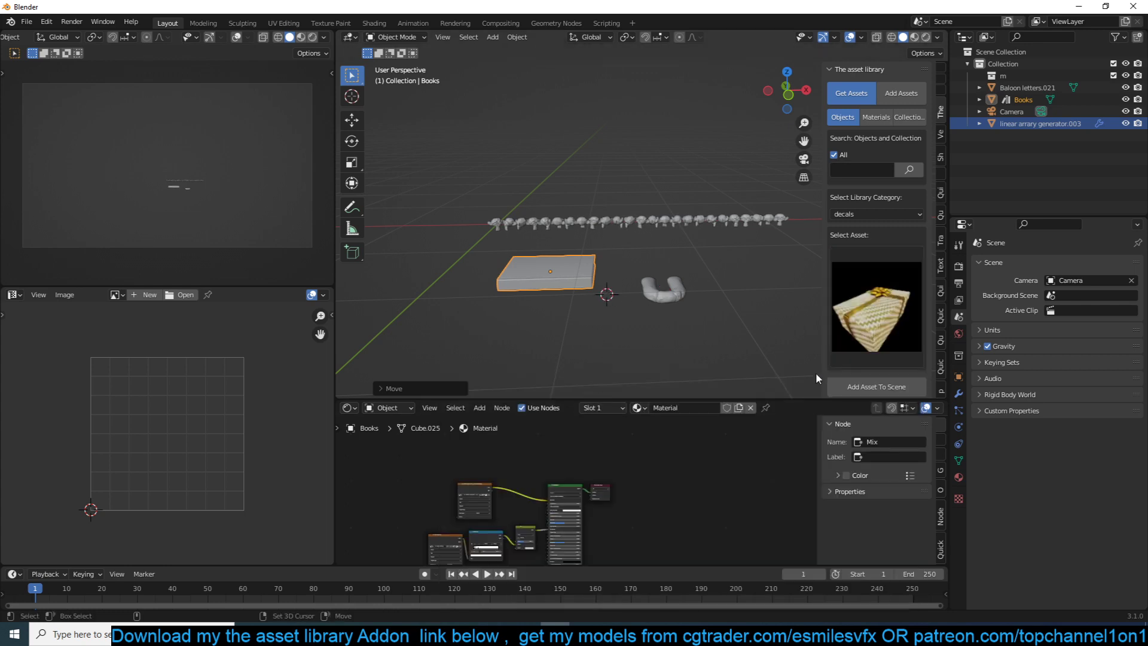
click(876, 386)
Step: Add the candle from the decals category and move it clear of the gift box, above the letter U
click(862, 323)
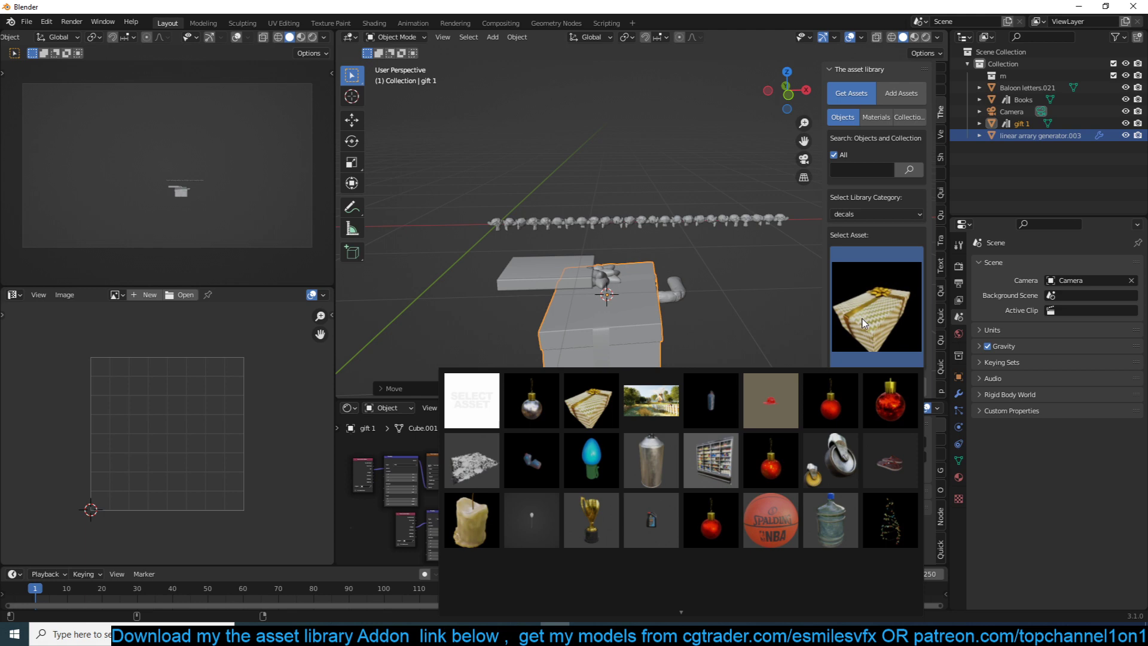
click(831, 454)
scroll(875, 359, down, 1)
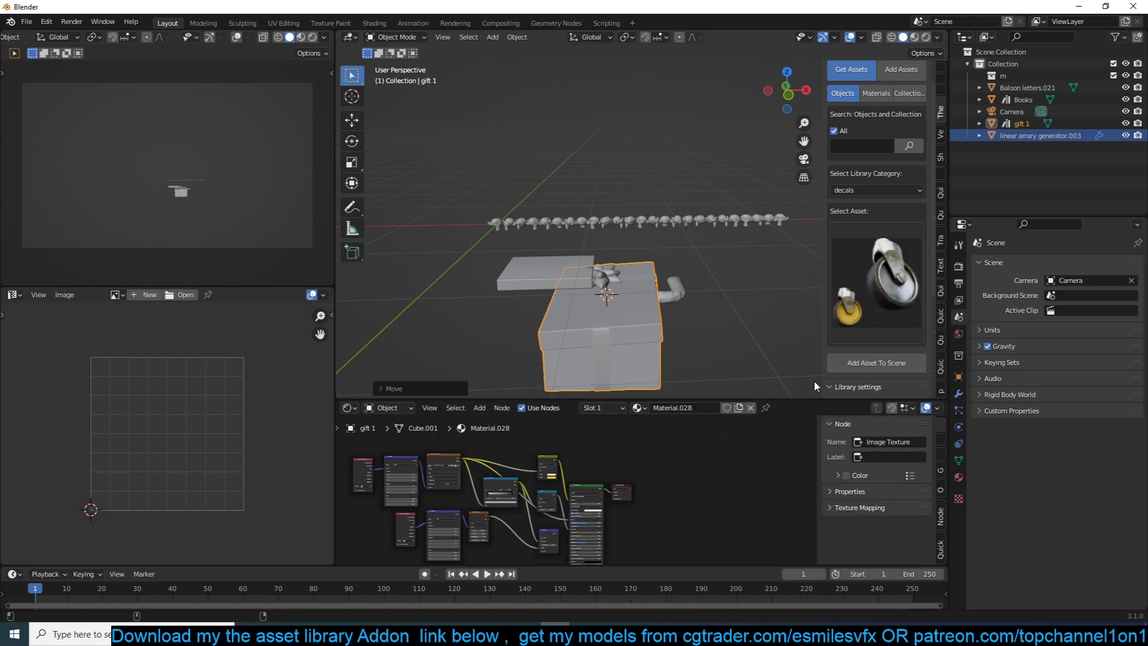
click(874, 287)
click(479, 508)
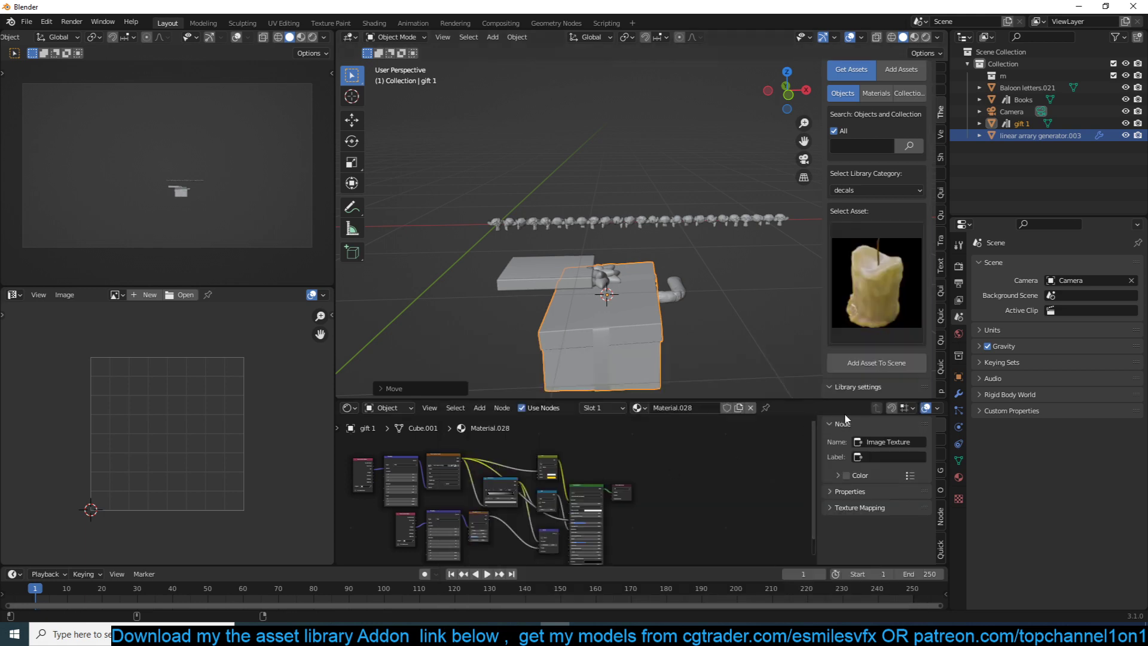
click(891, 364)
key(g)
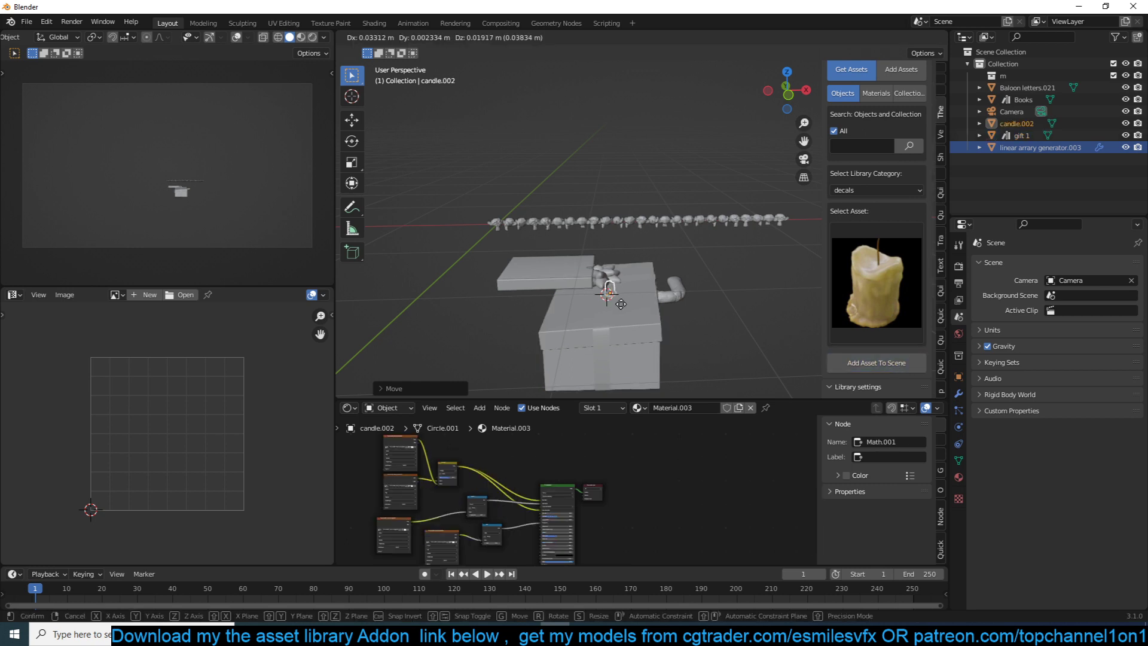
click(702, 281)
Step: Display the viewport in Material Preview shading and show the modifier properties
click(914, 37)
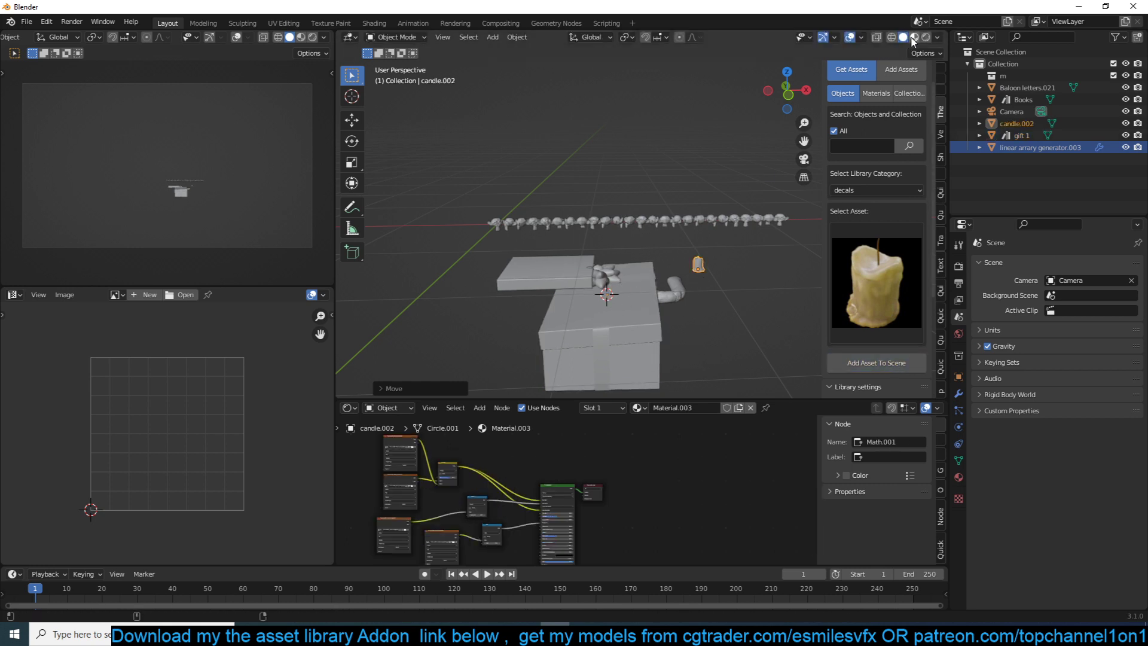
mouse_move(628, 306)
shift+middle_down()
mouse_move(678, 272)
mouse_move(554, 265)
mouse_move(615, 254)
mouse_move(827, 274)
mouse_move(716, 285)
mouse_move(655, 236)
shift+middle_up()
scroll(553, 266, up, 3)
scroll(689, 270, down, 5)
click(960, 394)
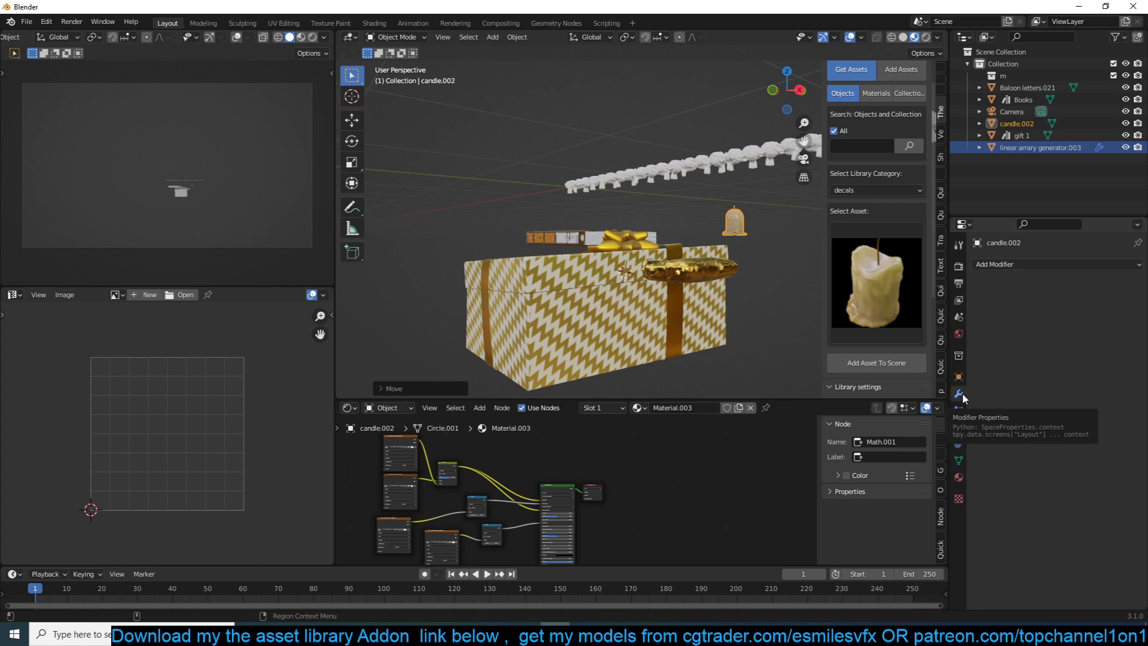
middle_drag(696, 332, 672, 264)
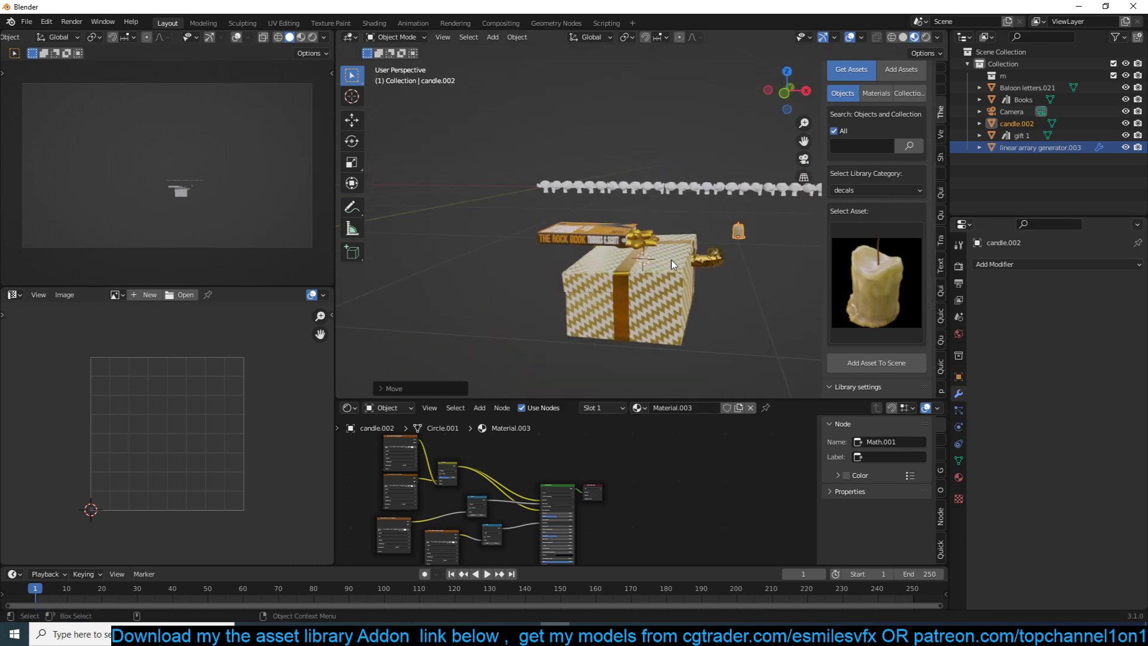
Step: Select the gift box, book, candle and balloon letter U and move them into a new collection named x
click(678, 274)
drag(530, 208, 803, 326)
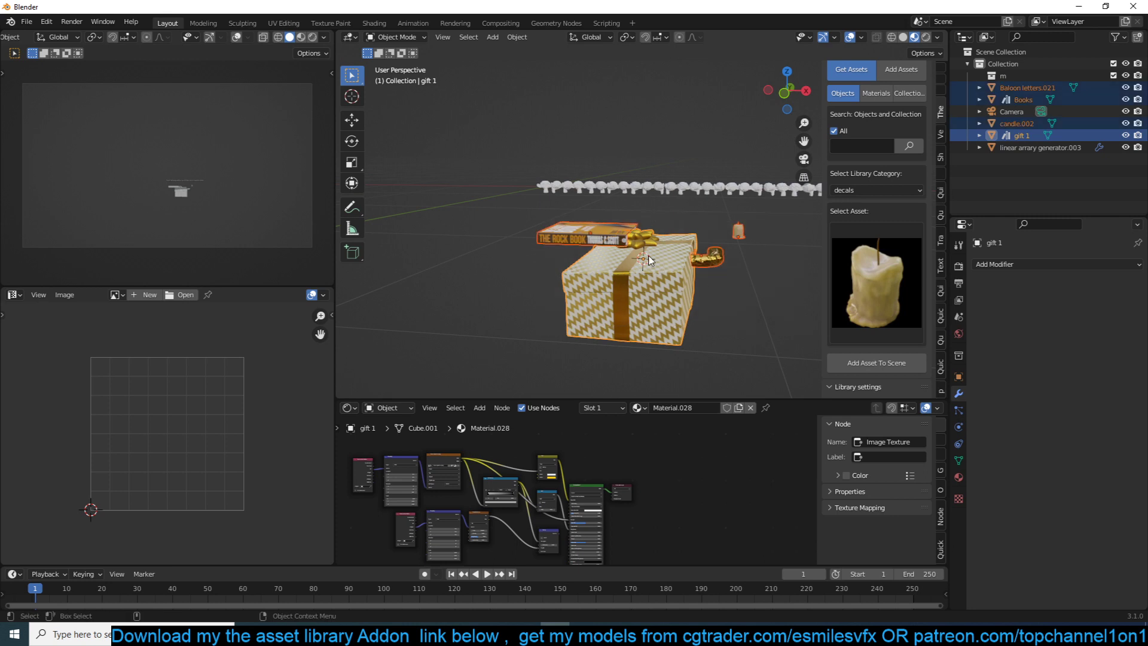
key(m)
click(650, 260)
text(x)
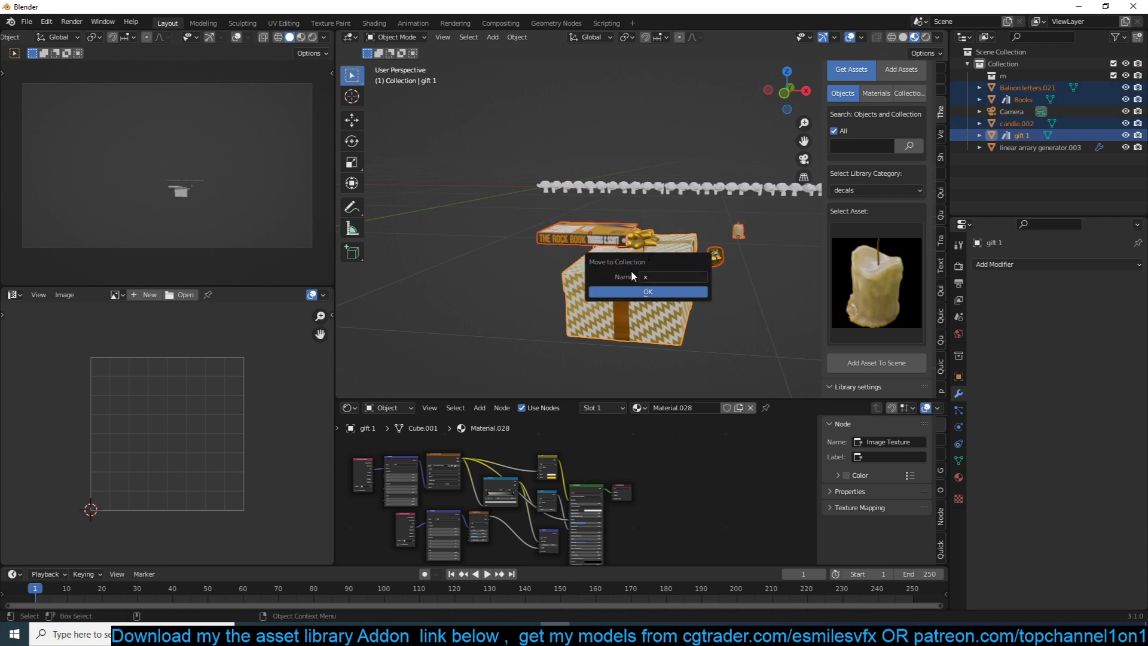
key(Return)
key(Return)
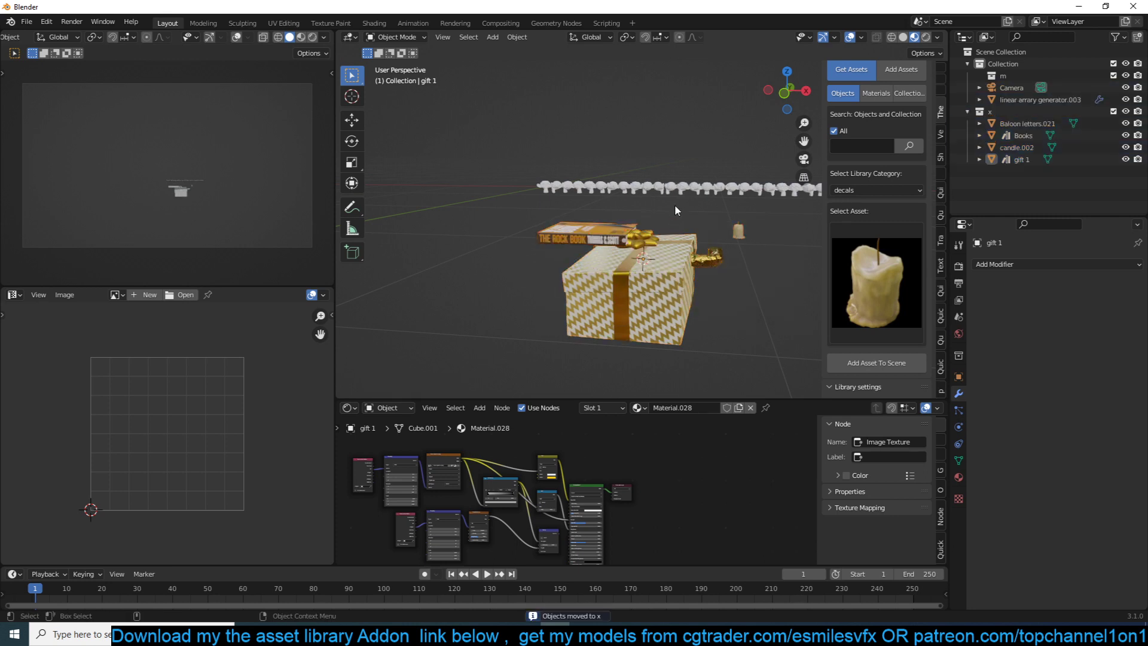
Step: Select the linear array generator and review its geometry nodes modifier settings, from the source inputs to the rotation parameters
click(668, 197)
middle_drag(666, 193, 622, 194)
scroll(713, 201, up, 4)
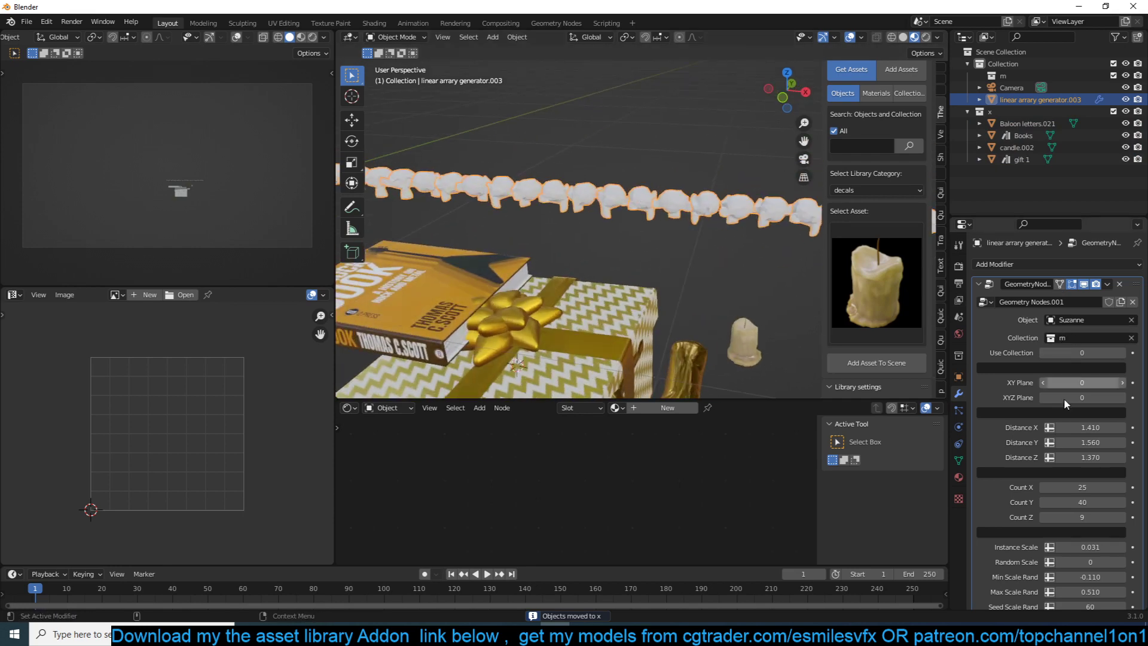
scroll(1037, 458, down, 6)
scroll(1037, 458, up, 6)
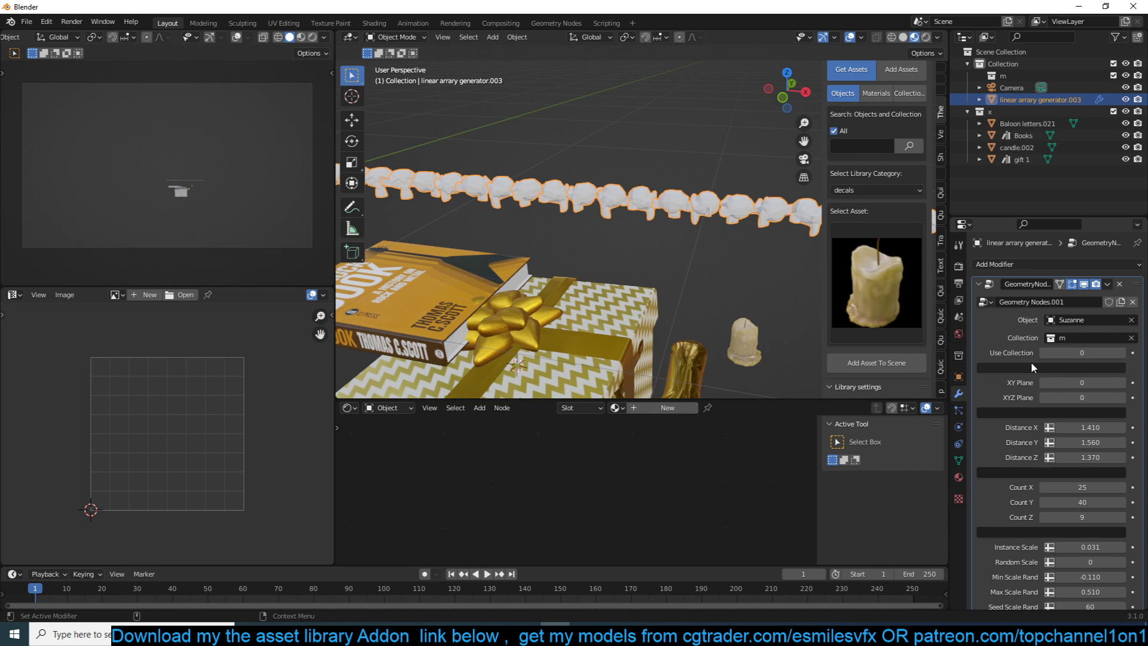
scroll(1048, 503, down, 5)
scroll(1060, 378, up, 5)
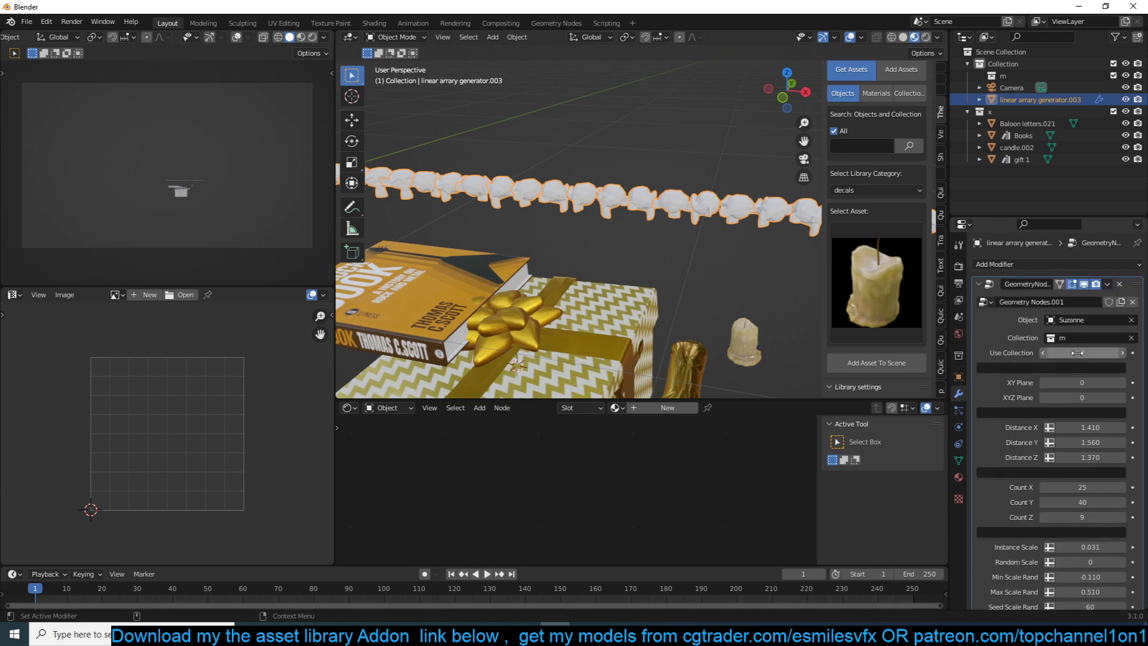
scroll(1067, 467, down, 10)
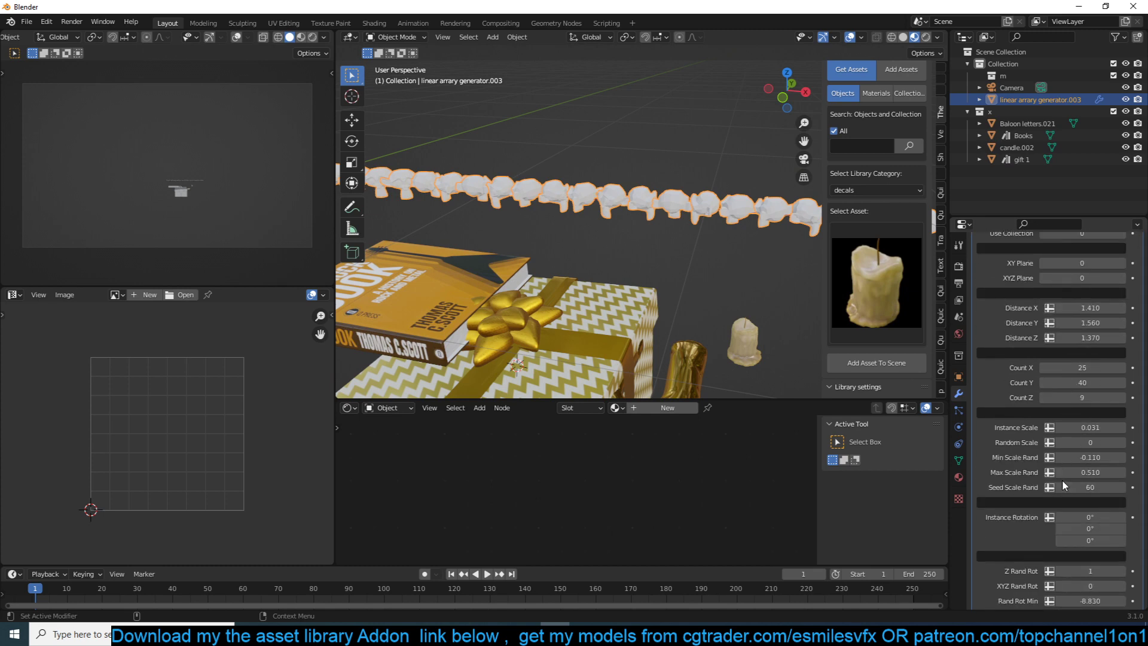
scroll(999, 492, up, 10)
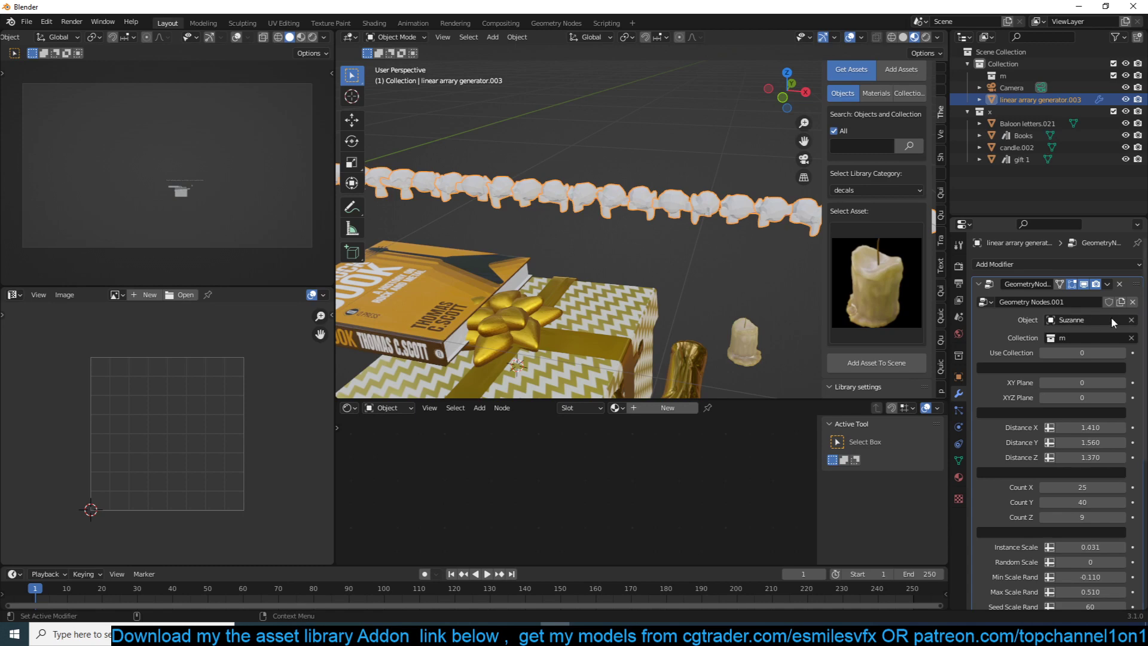
Step: Clear the generator's Object and Collection inputs and assign Books as the instanced object
click(1132, 320)
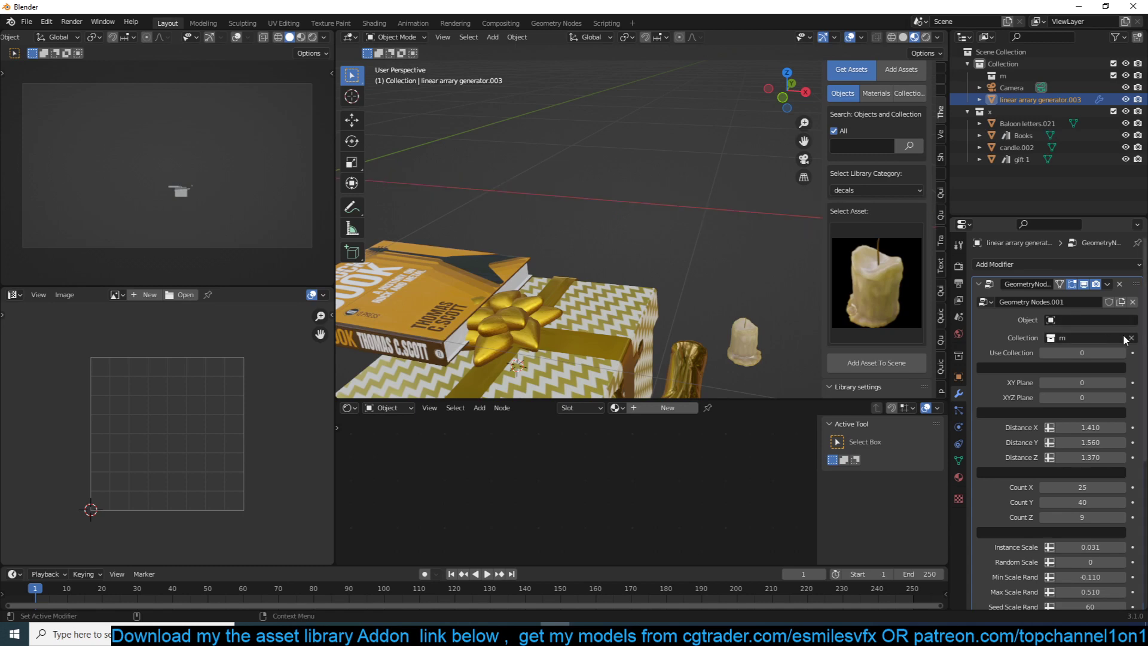
click(1132, 339)
click(1089, 321)
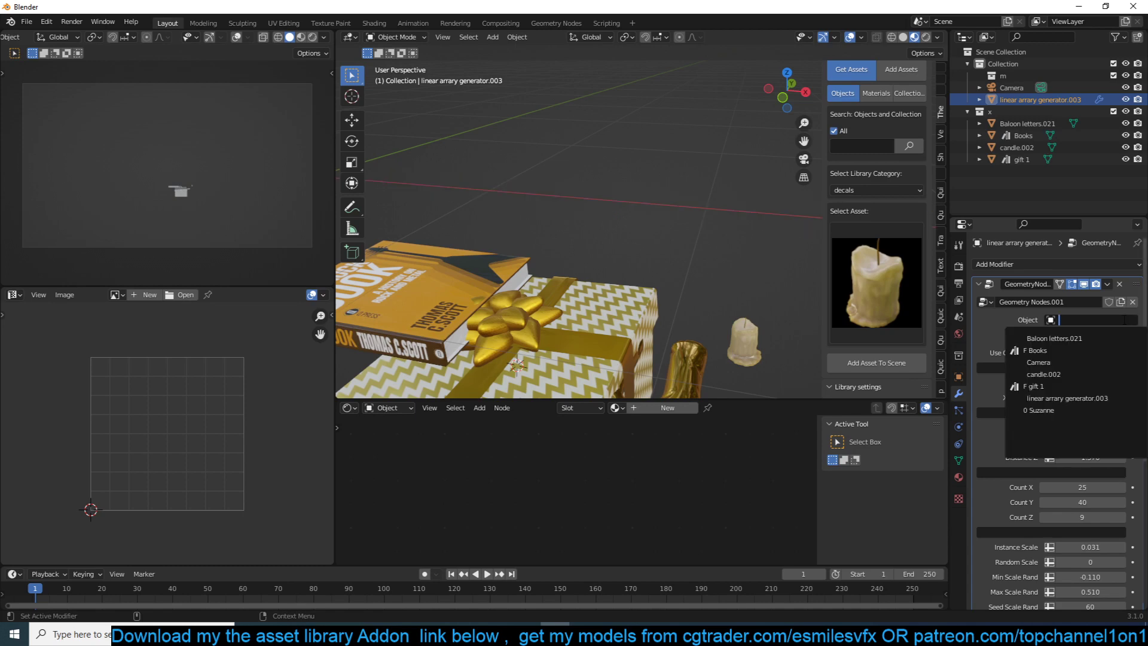
click(1063, 352)
scroll(767, 239, down, 2)
middle_drag(767, 239, 697, 254)
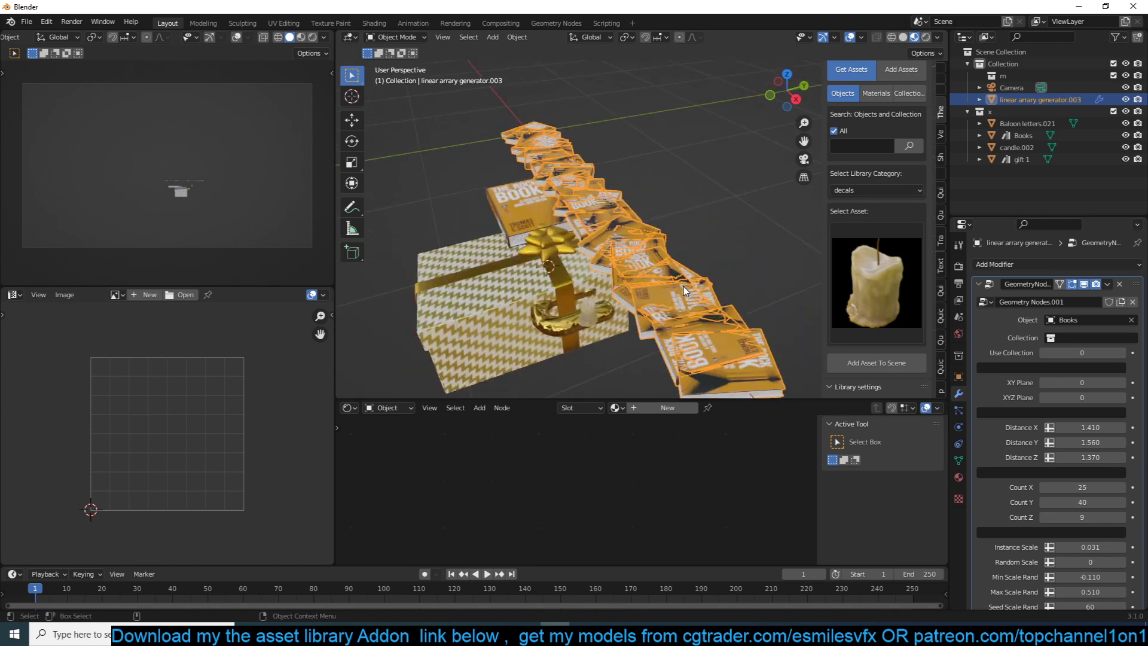
Step: Move the book array upward along the Z axis, clear of the gift box and the original book
scroll(1045, 423, down, 1)
scroll(1045, 421, down, 2)
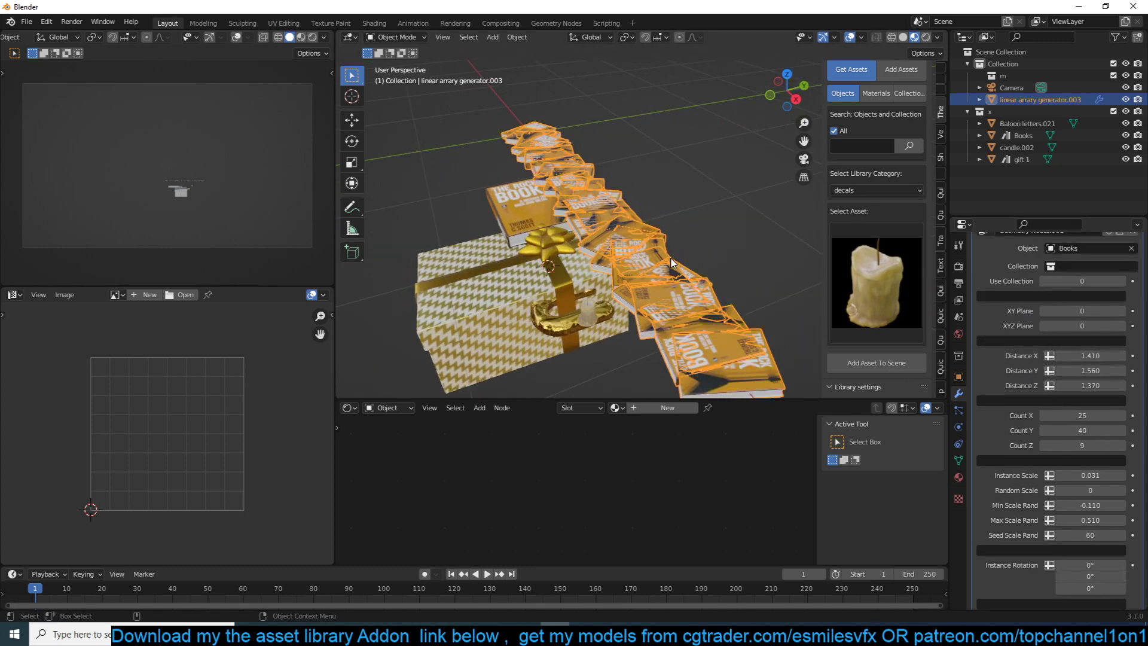
key(g)
key(z)
click(670, 182)
middle_drag(665, 181, 707, 197)
scroll(682, 213, down, 5)
Step: Set the array's Instance Scale to 0.005 so that the books stand apart
scroll(698, 207, up, 5)
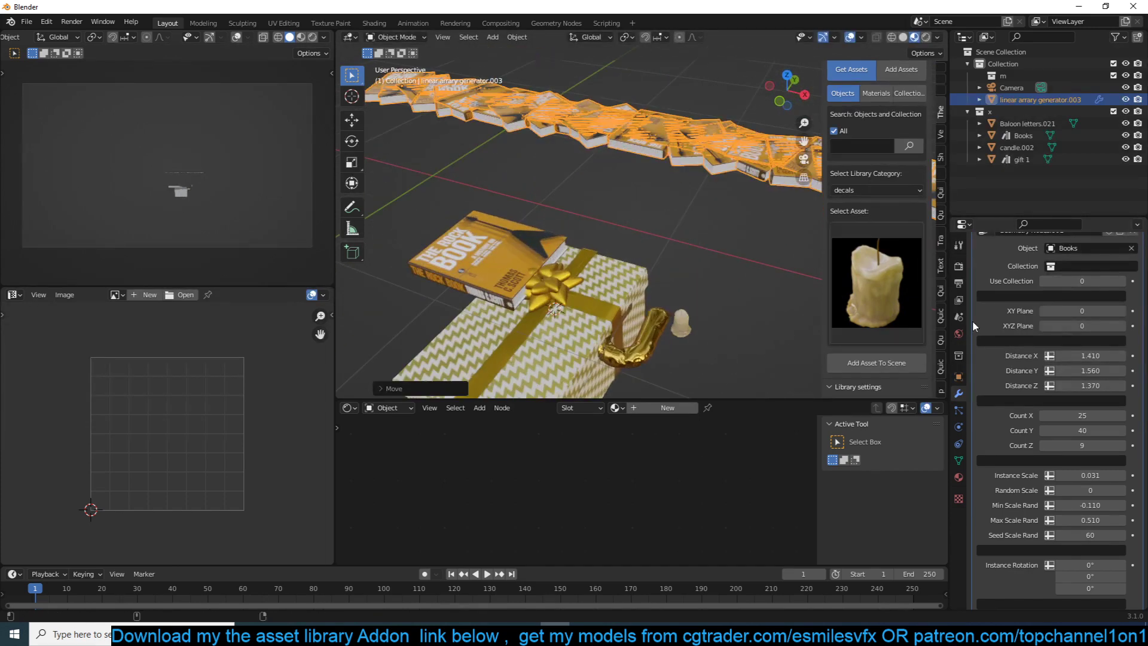
scroll(1076, 468, down, 5)
scroll(1076, 468, up, 1)
mouse_move(1100, 380)
mouse_down()
mouse_move(1077, 380)
mouse_move(1089, 380)
mouse_up()
scroll(693, 257, up, 4)
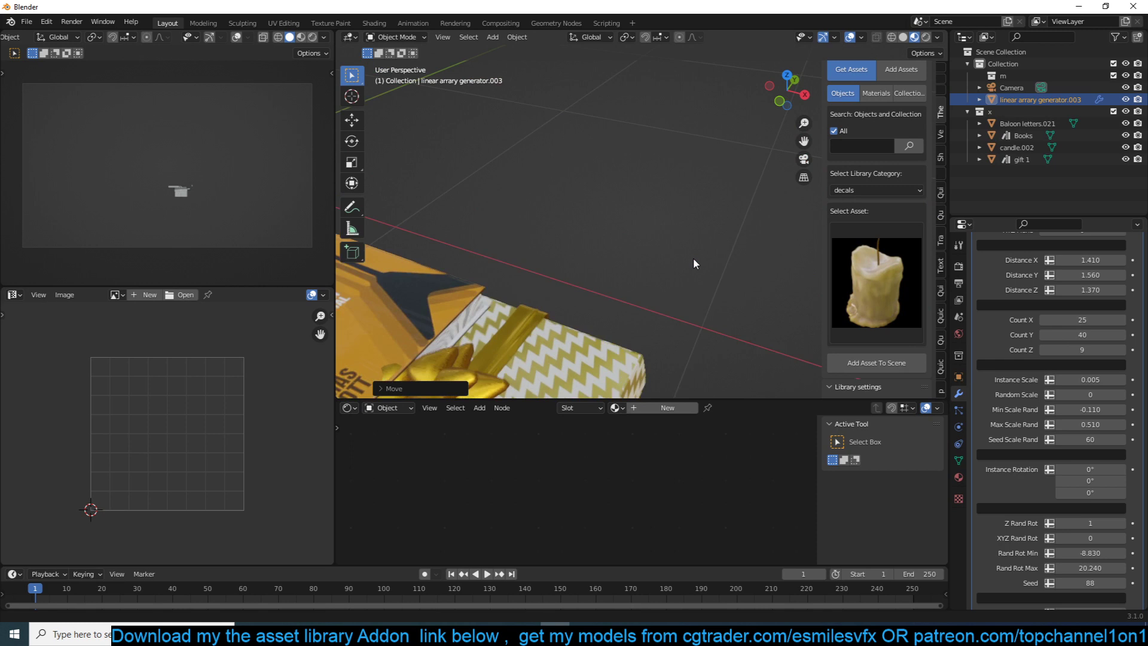
scroll(672, 325, up, 1)
Step: Set Z Rand Rot to 0 to compare the aligned books, and return it to 1
scroll(1053, 419, down, 2)
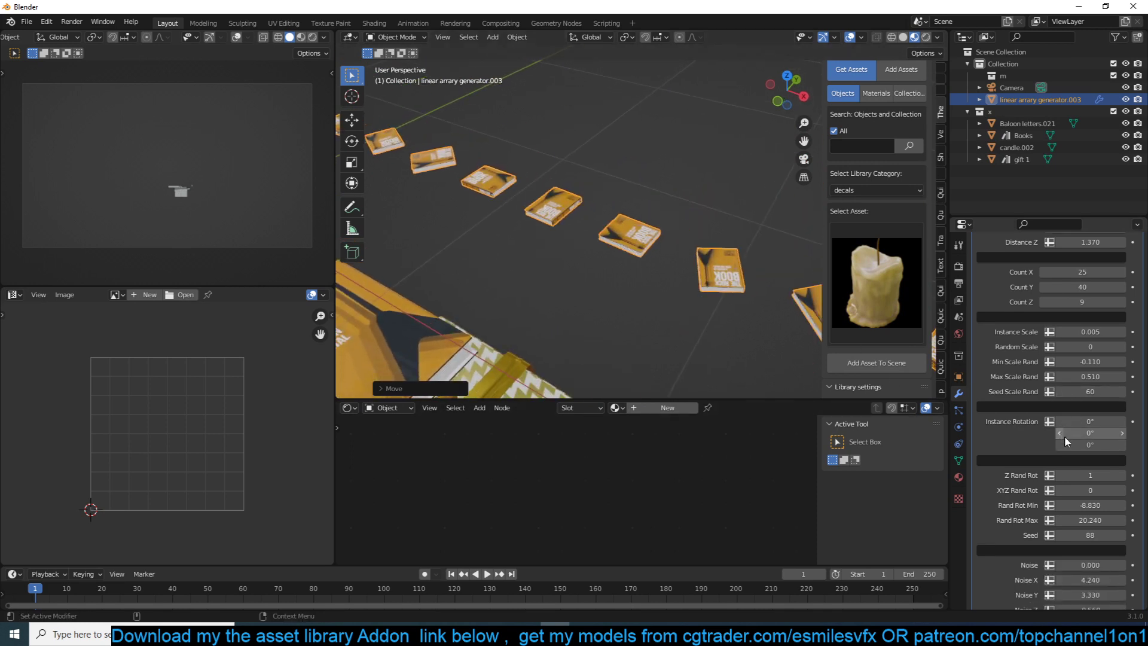
click(1060, 475)
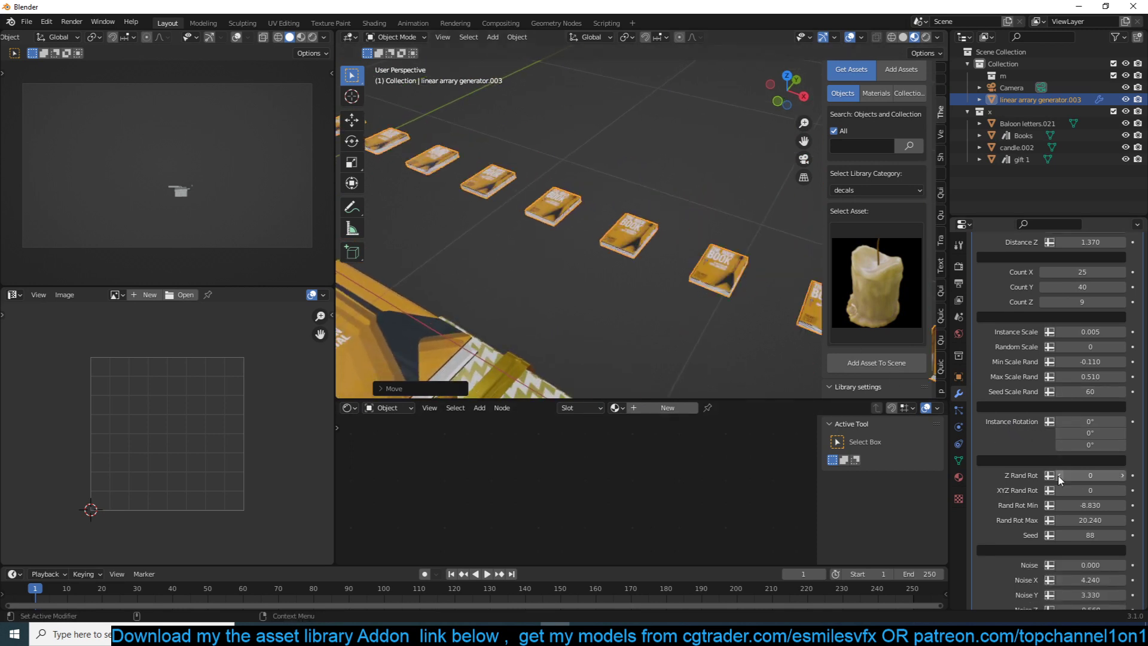
middle_drag(618, 286, 720, 271)
scroll(711, 271, down, 3)
scroll(702, 270, up, 4)
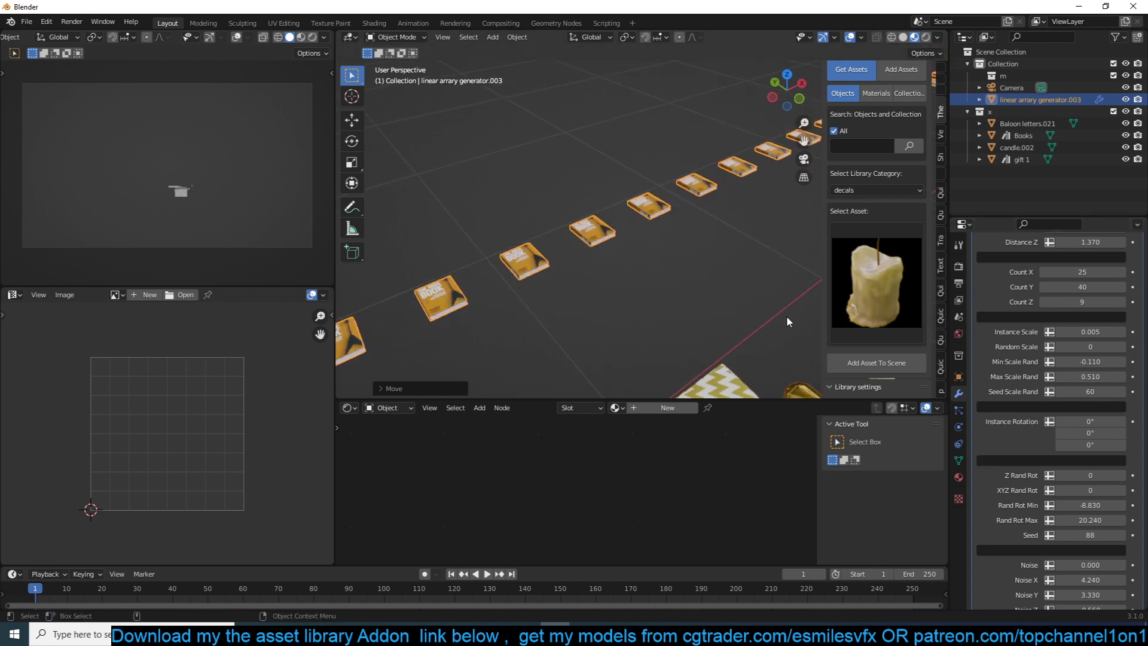
click(1122, 475)
middle_drag(523, 262, 546, 240)
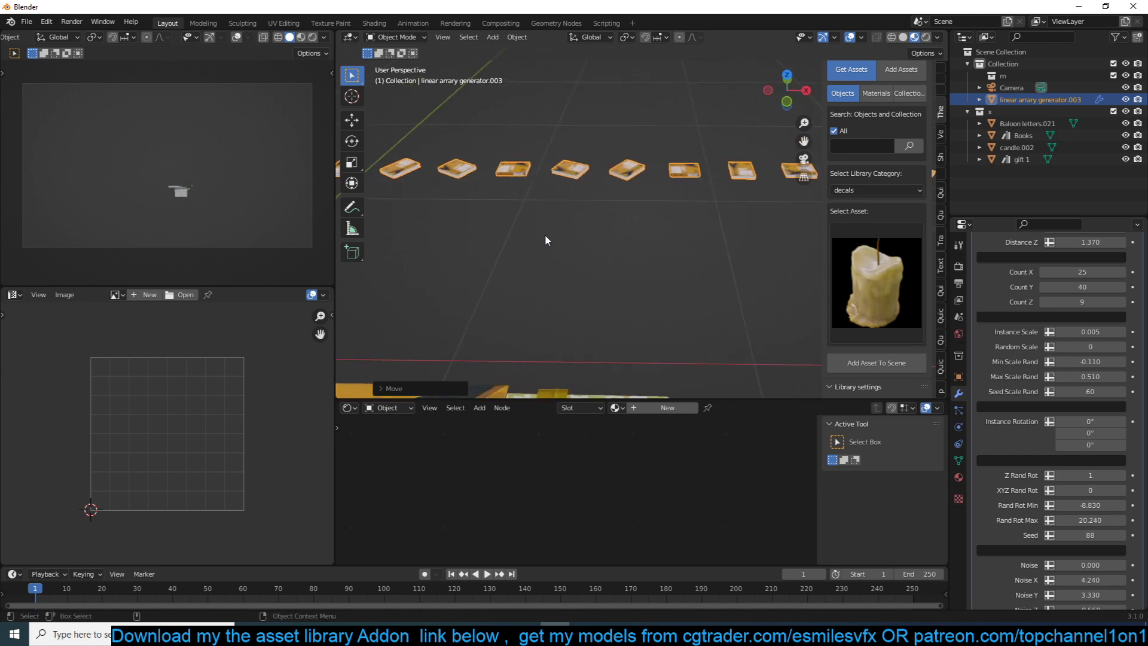
Step: Set the random rotation Seed to 84, Rand Rot Min to -8.350 and XYZ Rand Rot to 1
drag(1085, 535, 1090, 534)
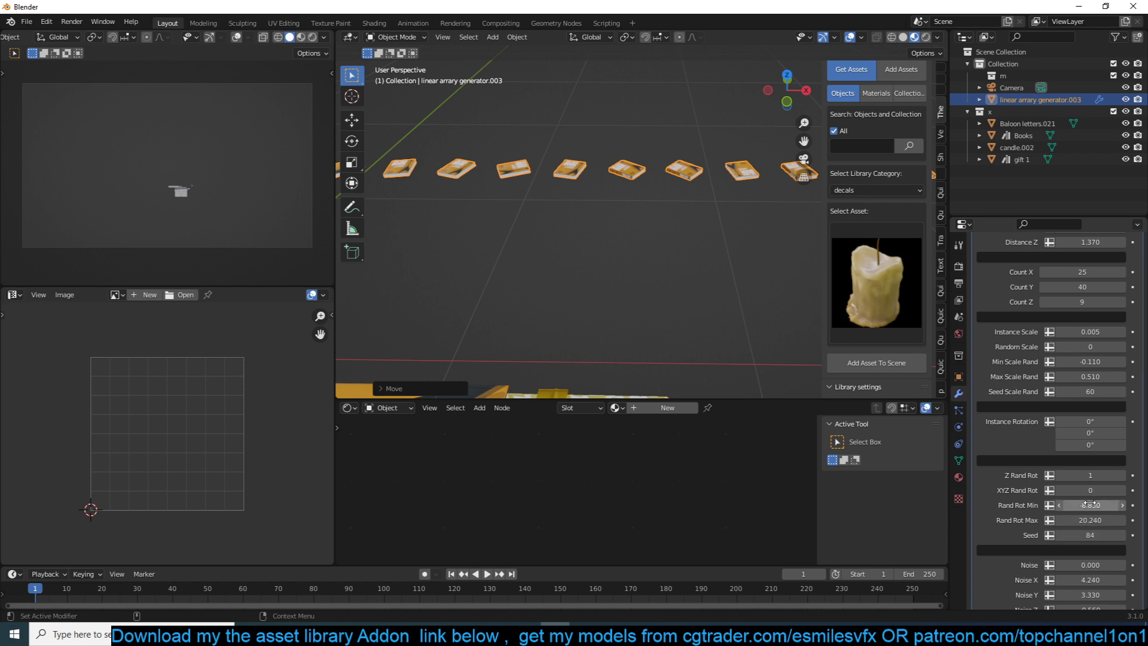
drag(1089, 505, 1094, 506)
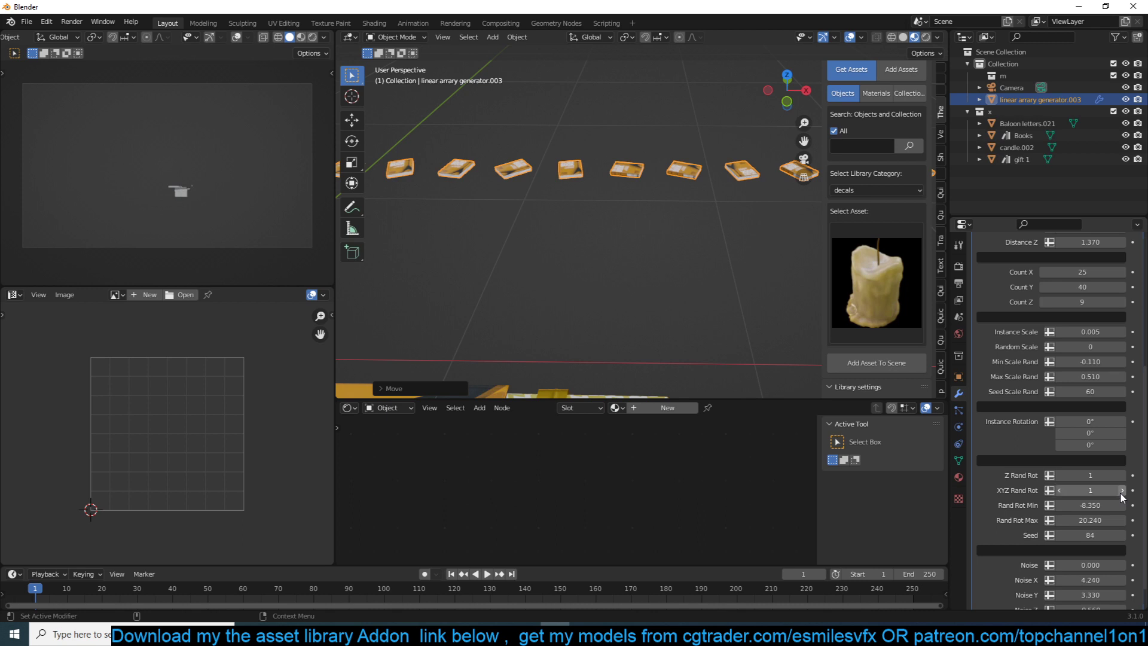
Step: Switch Z Rand Rot to 0 to inspect the XYZ random rotation on the books, and switch it back to 1
click(1060, 476)
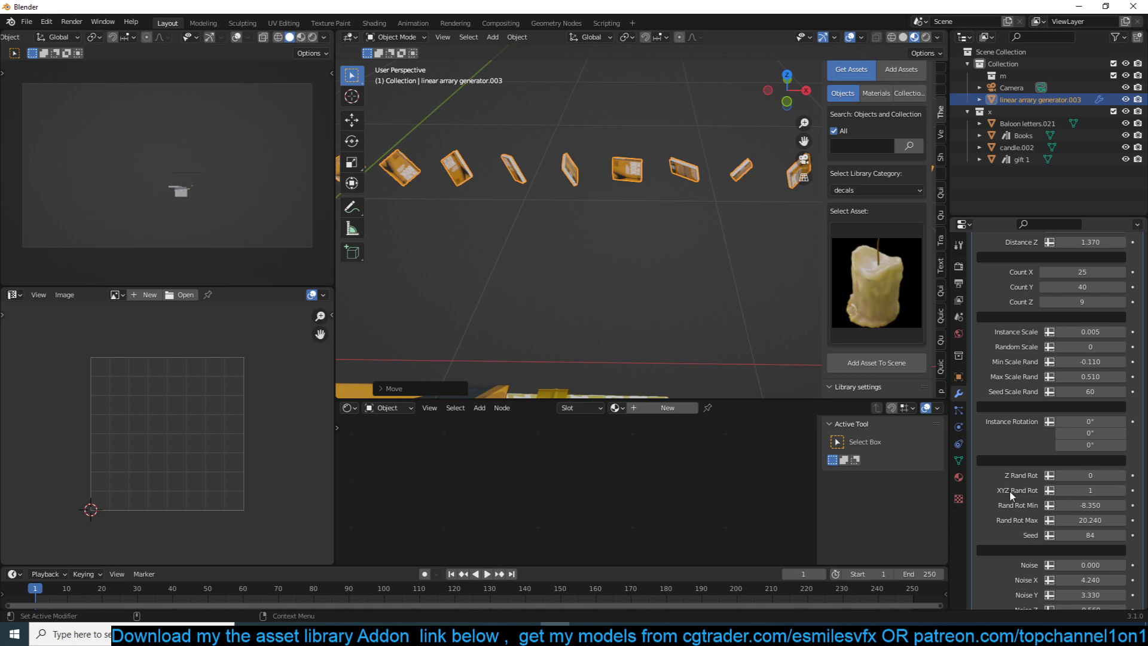
middle_drag(622, 342, 748, 256)
click(1123, 476)
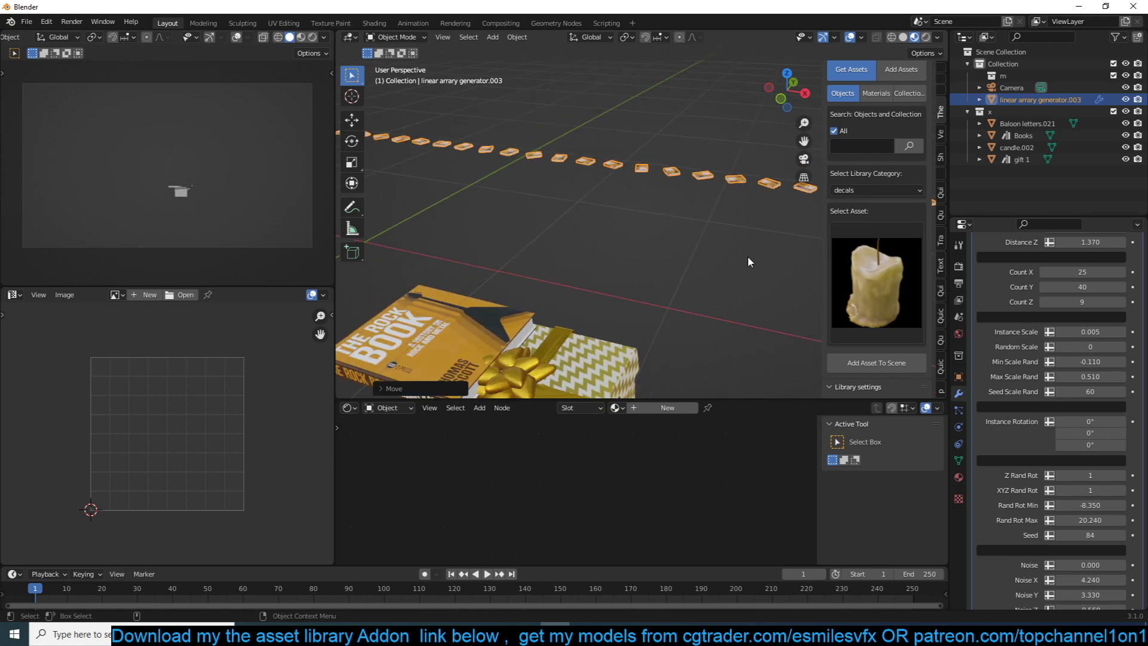
Step: Scatter the book instances by raising the array's Noise to 0.521
scroll(1004, 507, down, 1)
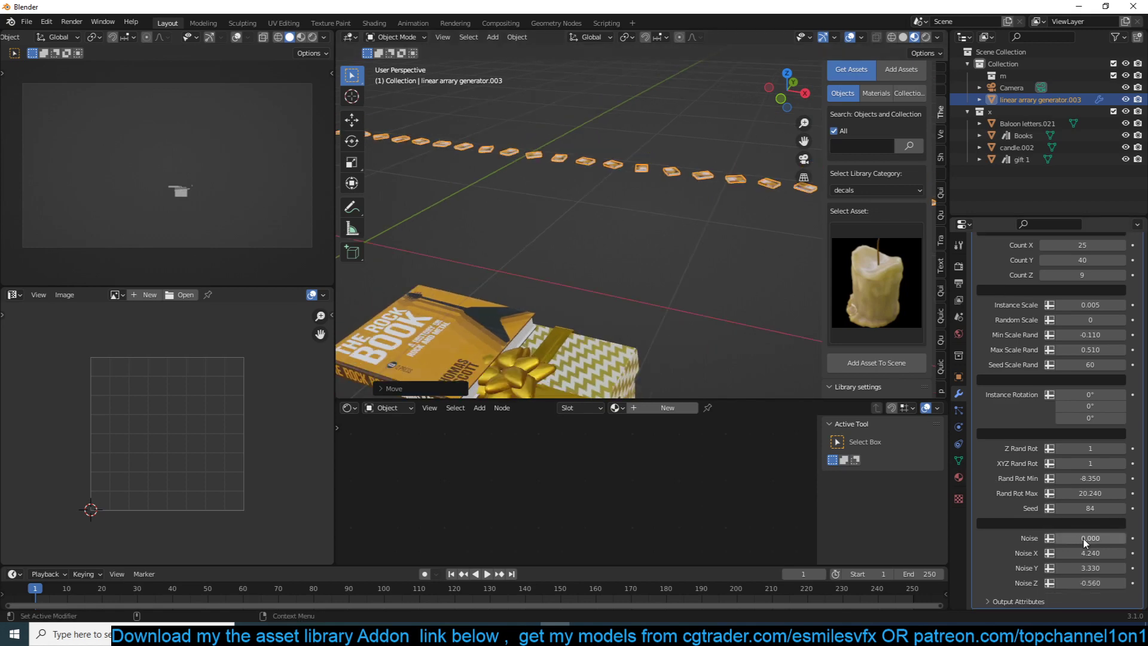
drag(1085, 541, 1124, 541)
middle_drag(553, 263, 514, 195)
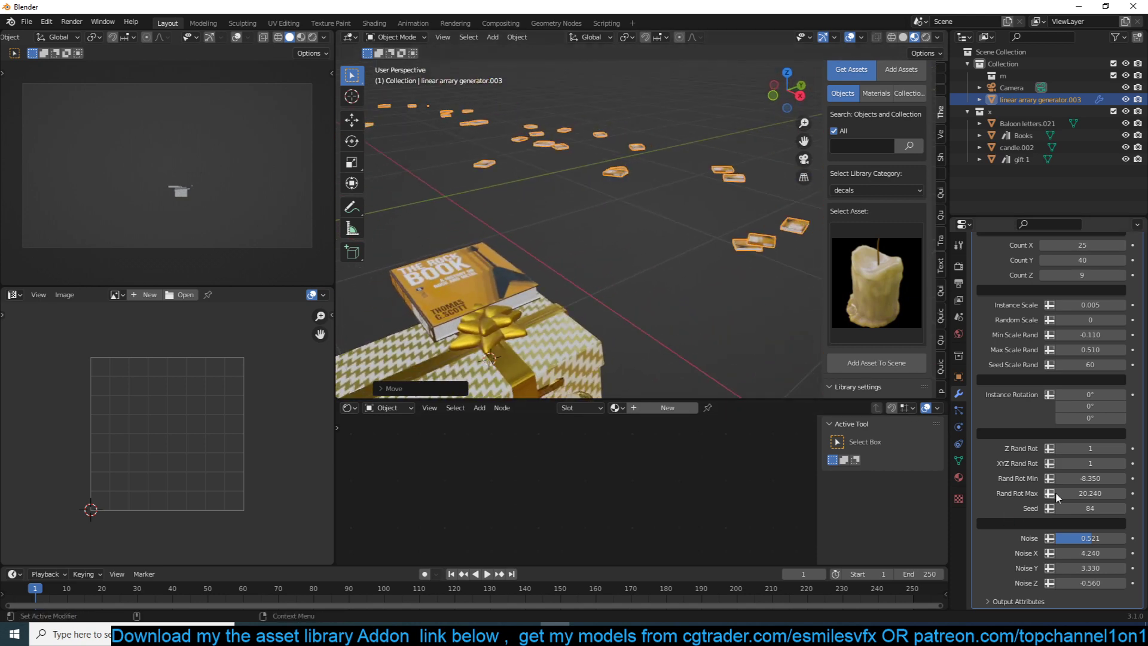
middle_drag(574, 150, 652, 192)
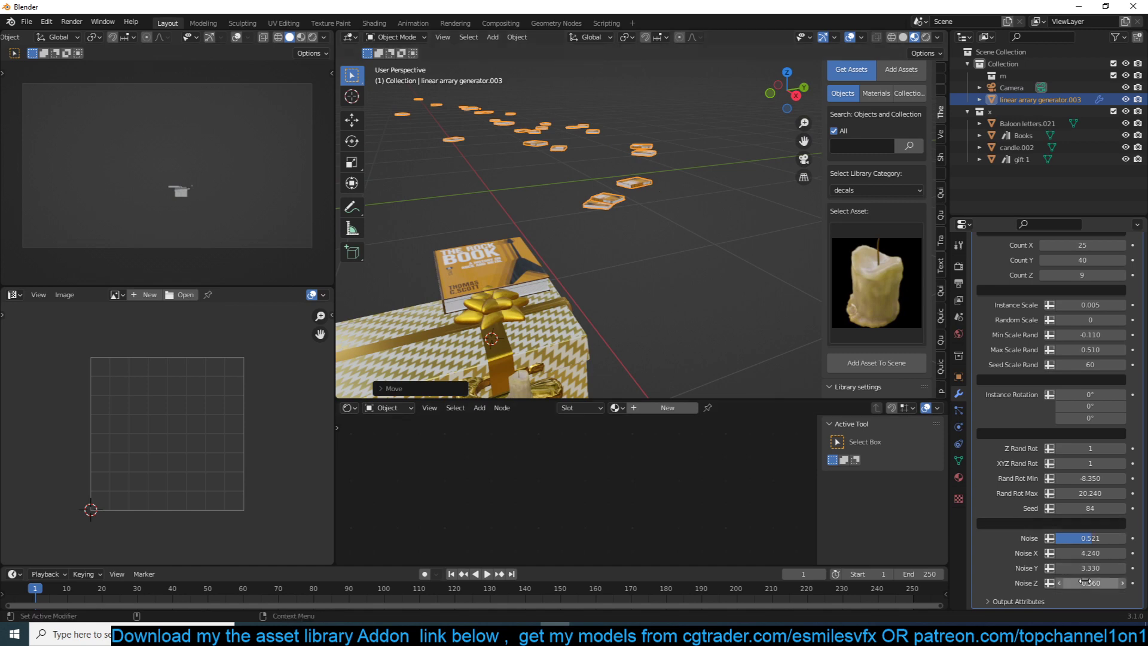
Step: Try a Noise Z of 0 on the scattered books, and change it to -0.820
text(0)
key(Return)
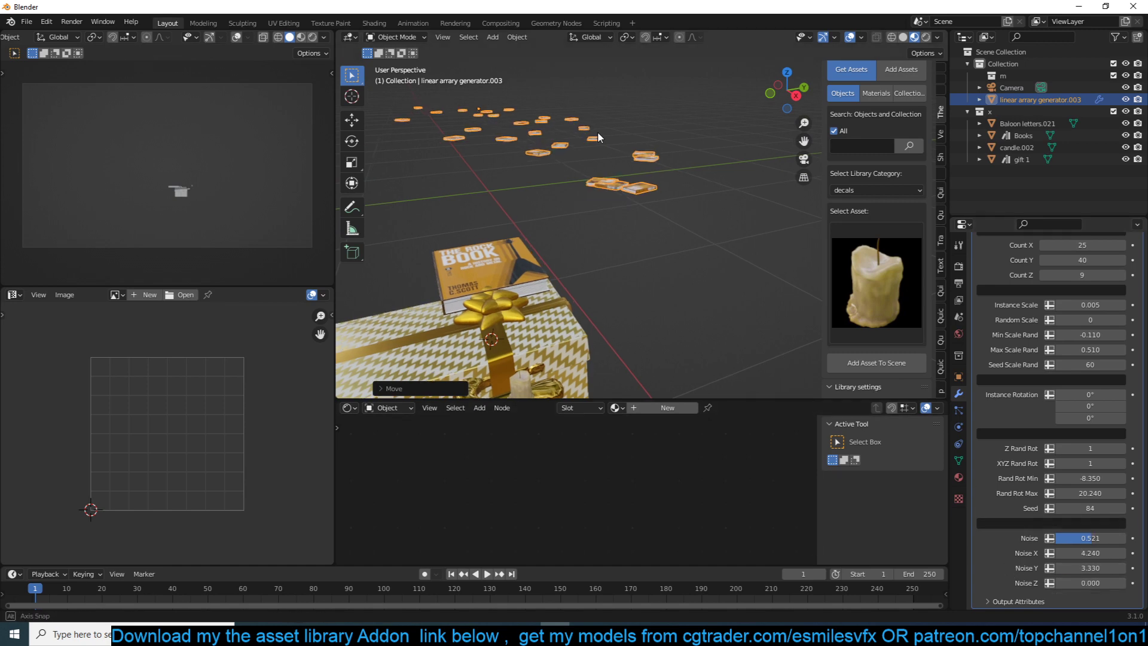
key(KP_0)
middle_drag(598, 132, 620, 195)
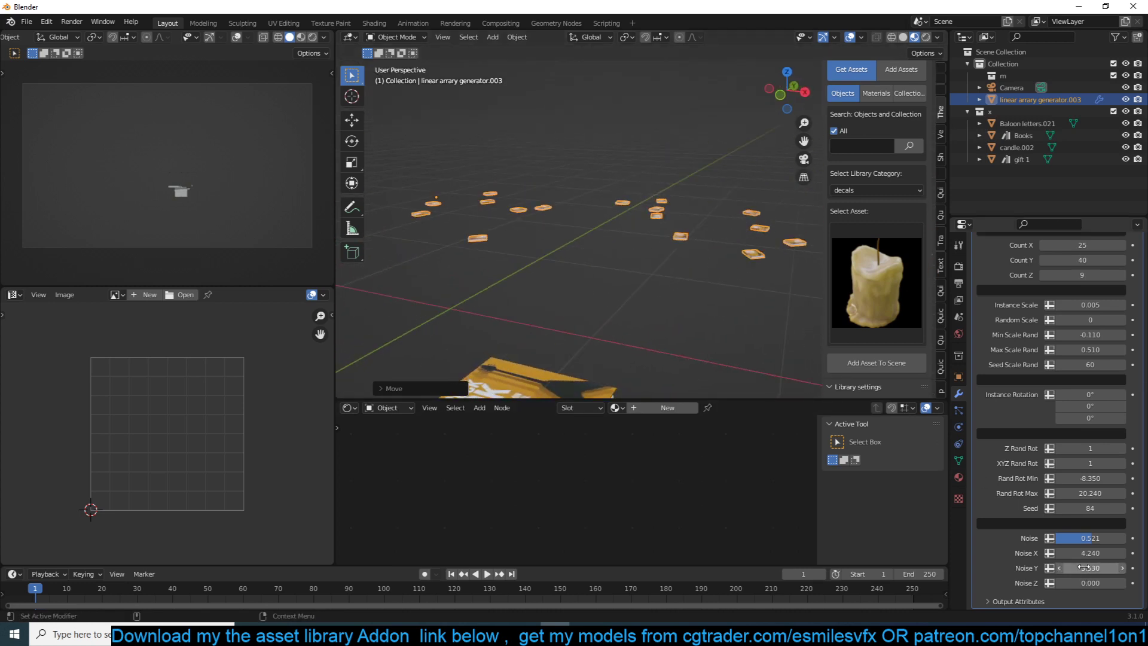
mouse_move(1090, 582)
mouse_down()
mouse_move(1119, 583)
mouse_move(1098, 583)
mouse_up()
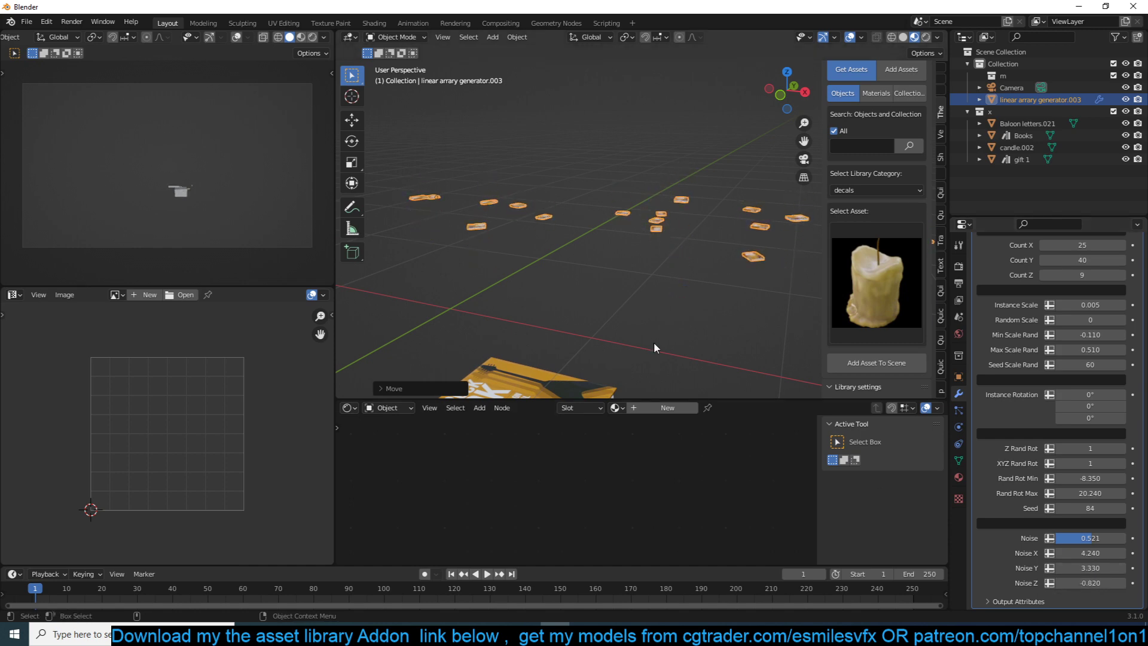
Step: In top view, move the scattered book array in the positive Y direction, clear of the original assets
key(KP_7)
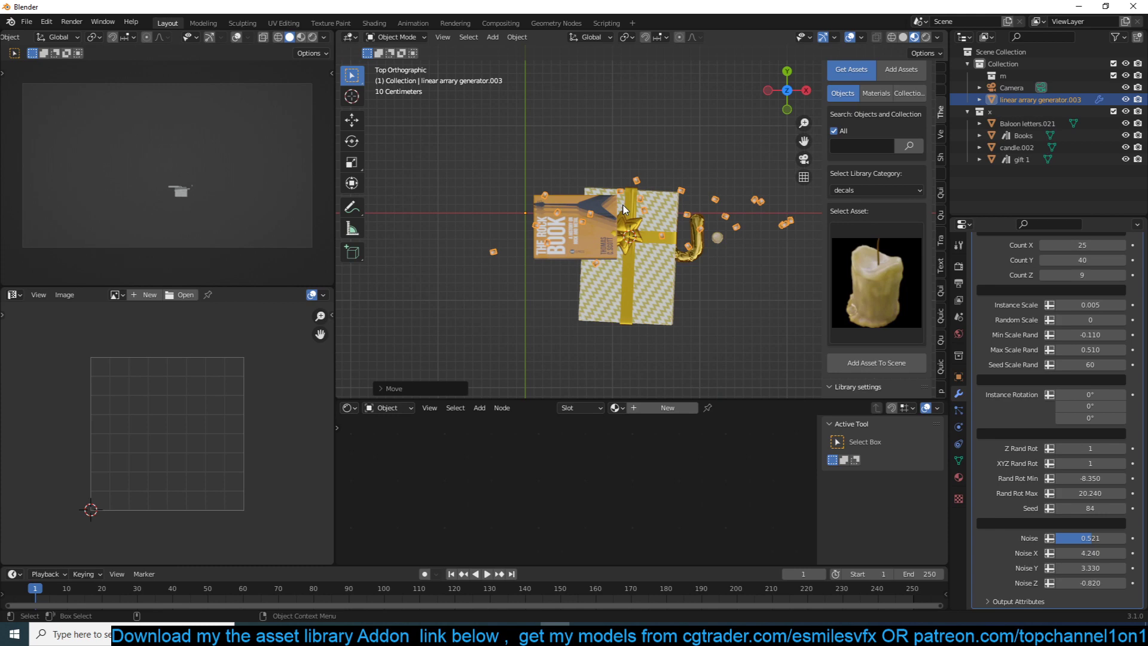
key(g)
click(625, 145)
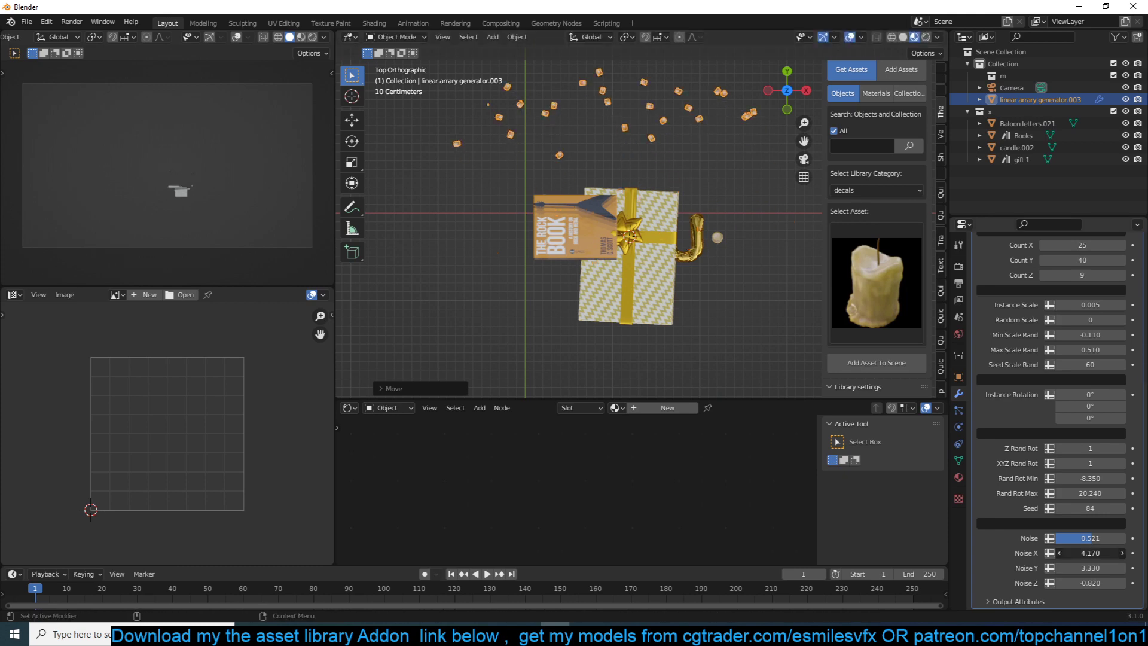
Step: Set the array's Noise X to 4.350 and Noise Y to 1.330
mouse_move(1091, 553)
mouse_down()
mouse_move(1107, 553)
mouse_move(1058, 568)
mouse_move(1100, 568)
mouse_up()
middle_drag(759, 221, 529, 216)
scroll(705, 288, up, 4)
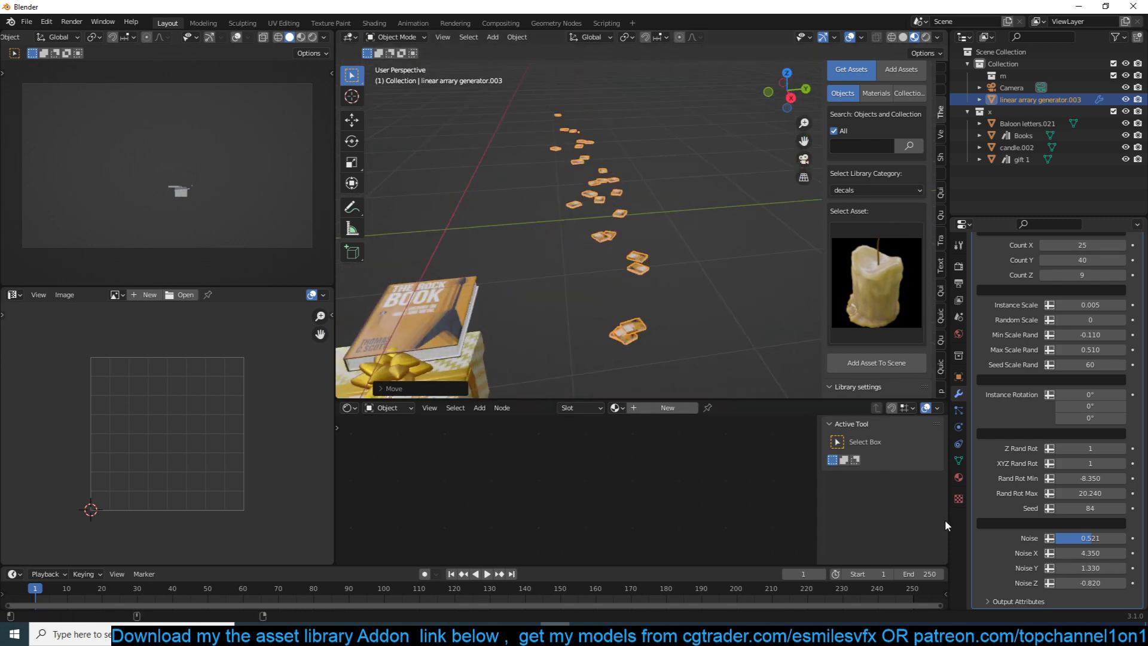
Step: Set the array's Noise Z to 0 and inspect the flattened book scatter up close
text(0)
key(Return)
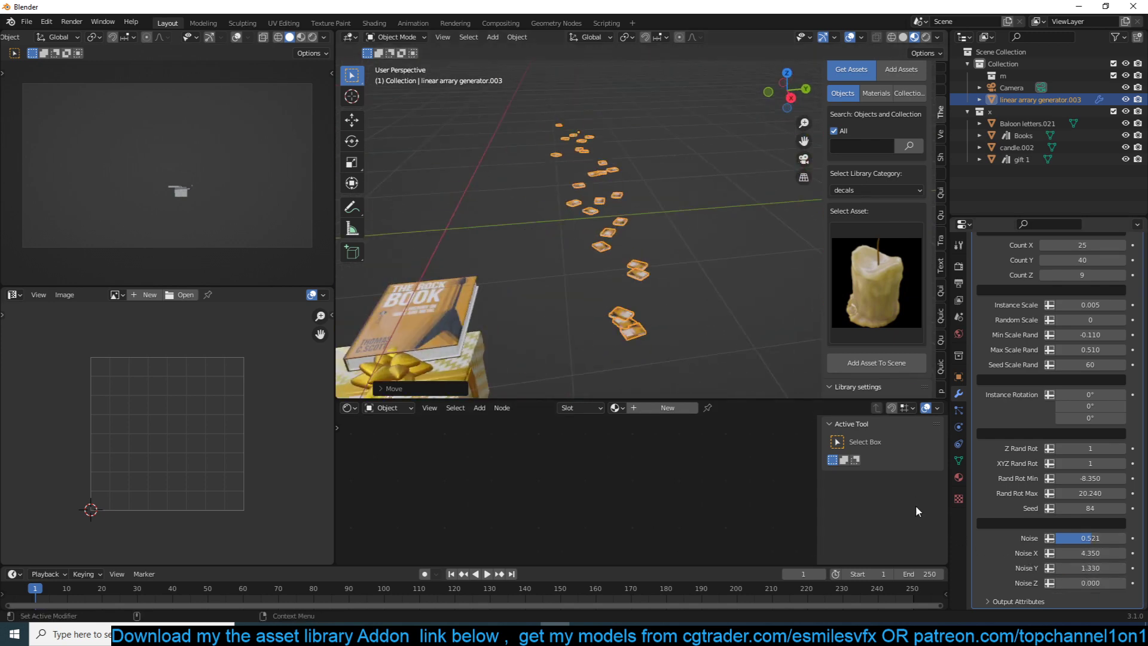
middle_drag(558, 253, 599, 247)
scroll(1038, 418, up, 4)
scroll(561, 243, up, 4)
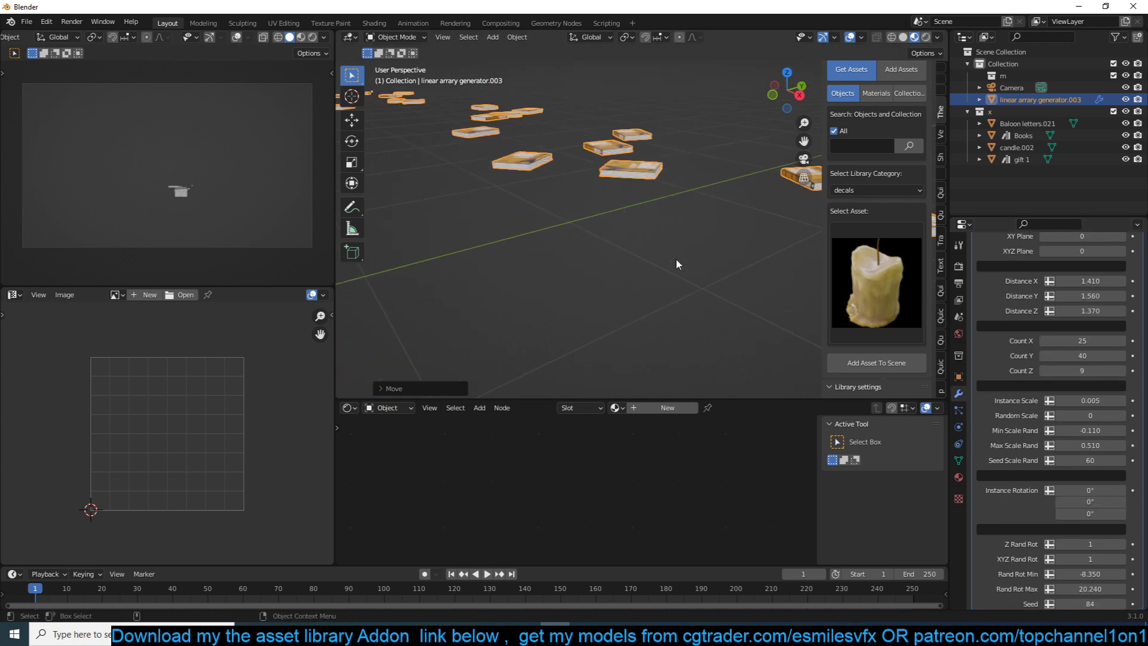
Step: Clear Books from the generator's Object input, set Use Collection to 1 and assign collection x as the source
scroll(718, 272, down, 7)
scroll(1002, 359, up, 5)
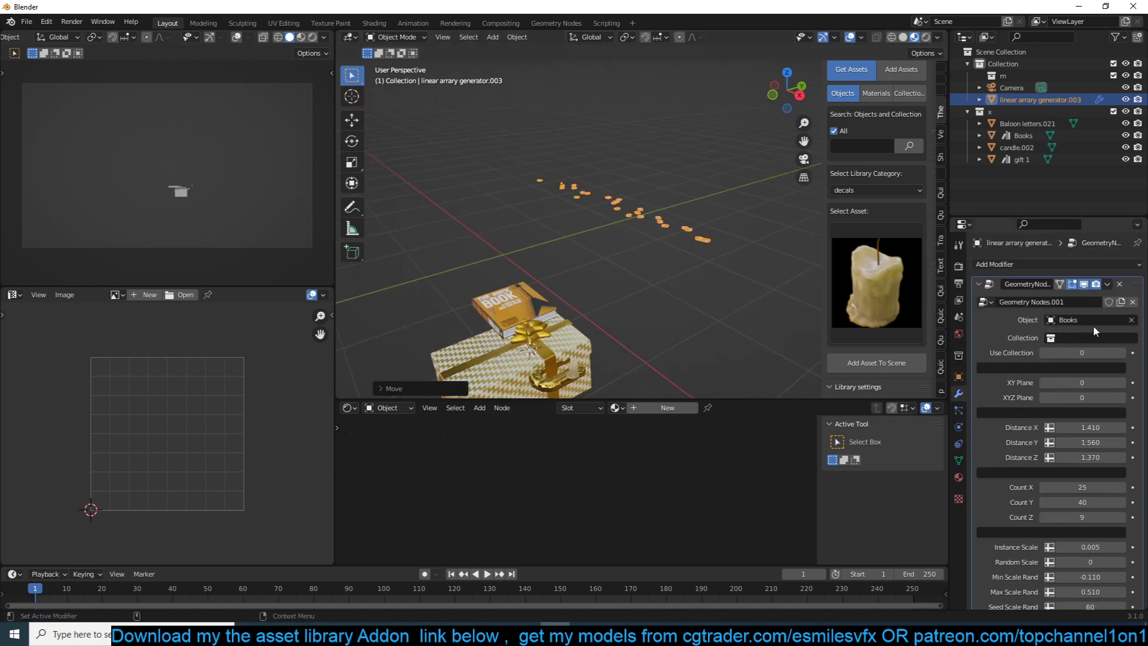
click(1131, 321)
click(1084, 339)
click(1054, 357)
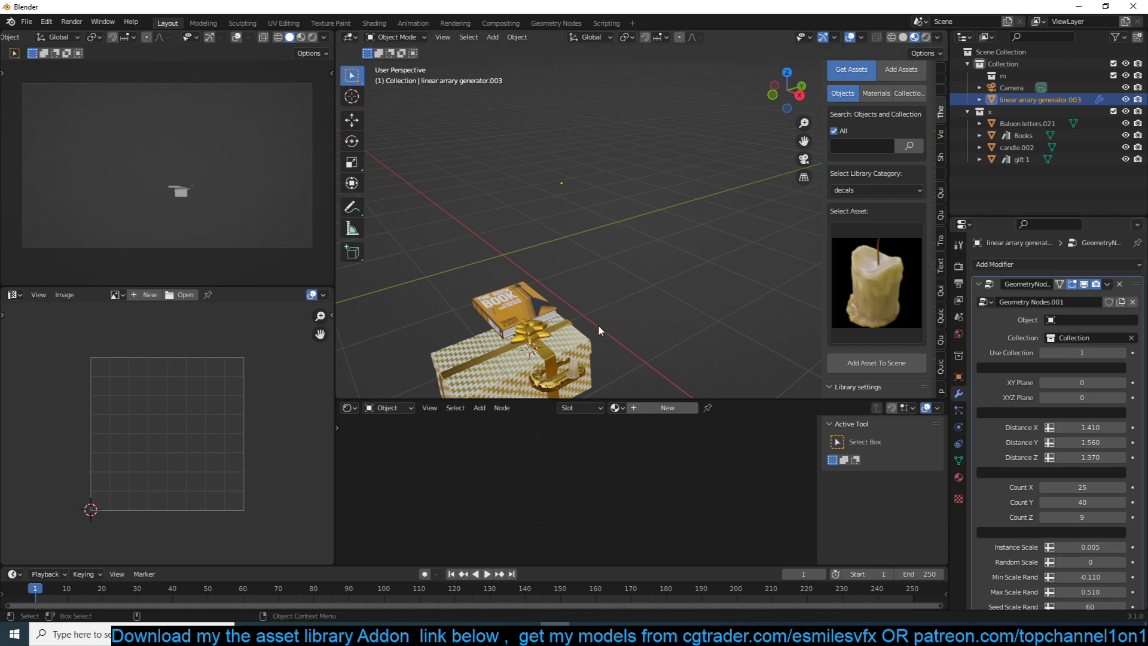
middle_drag(598, 325, 708, 328)
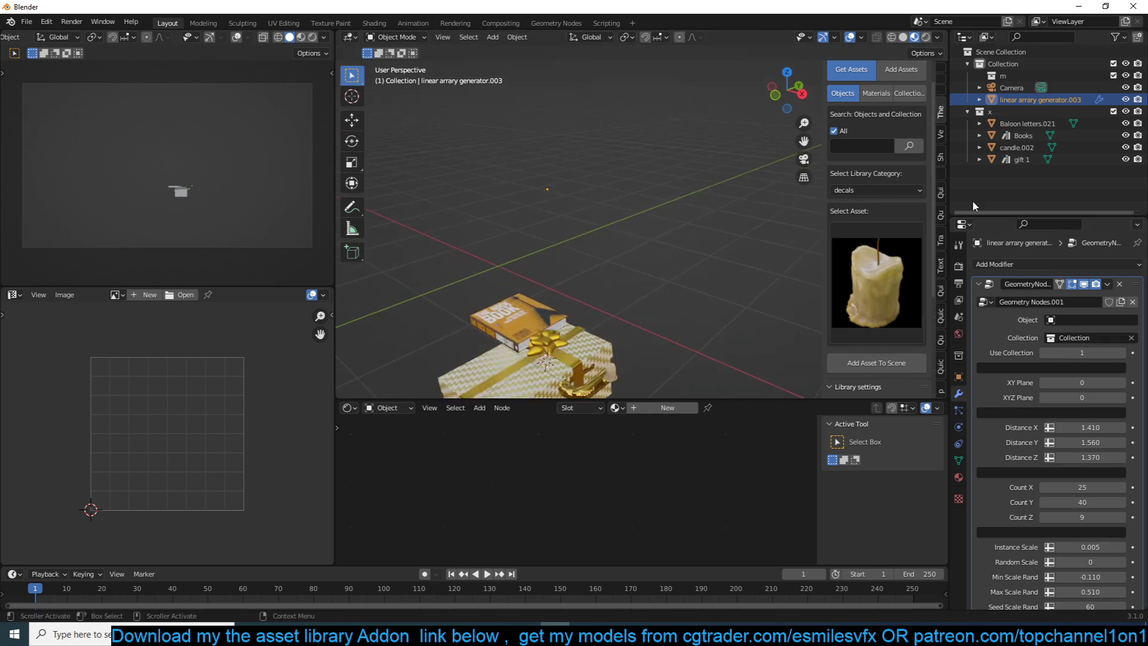
click(1092, 338)
click(1047, 380)
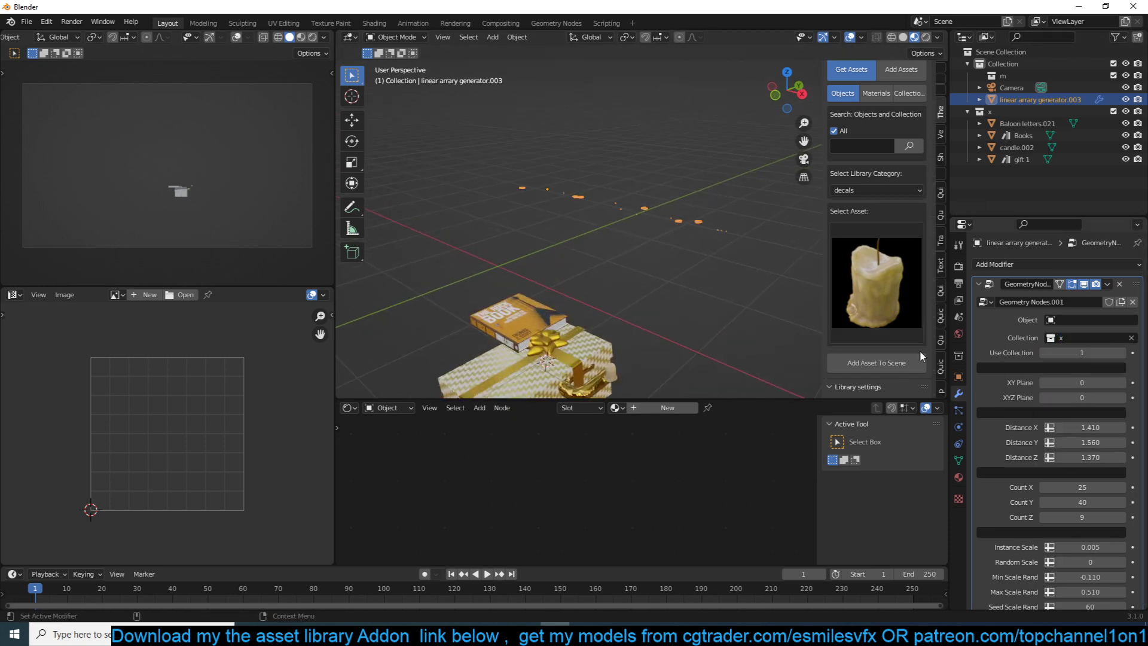
Step: Try shrinking the gift box and moving it beside the book, and undo both changes
middle_drag(605, 207, 701, 288)
click(701, 288)
key(s)
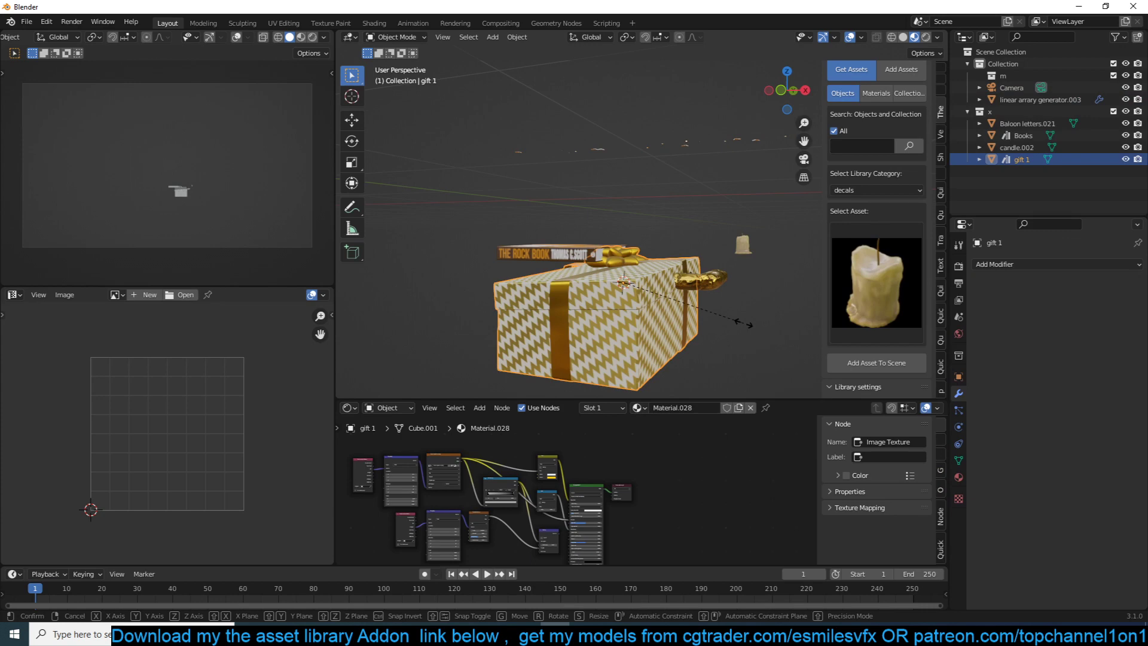
click(662, 284)
key(g)
click(663, 282)
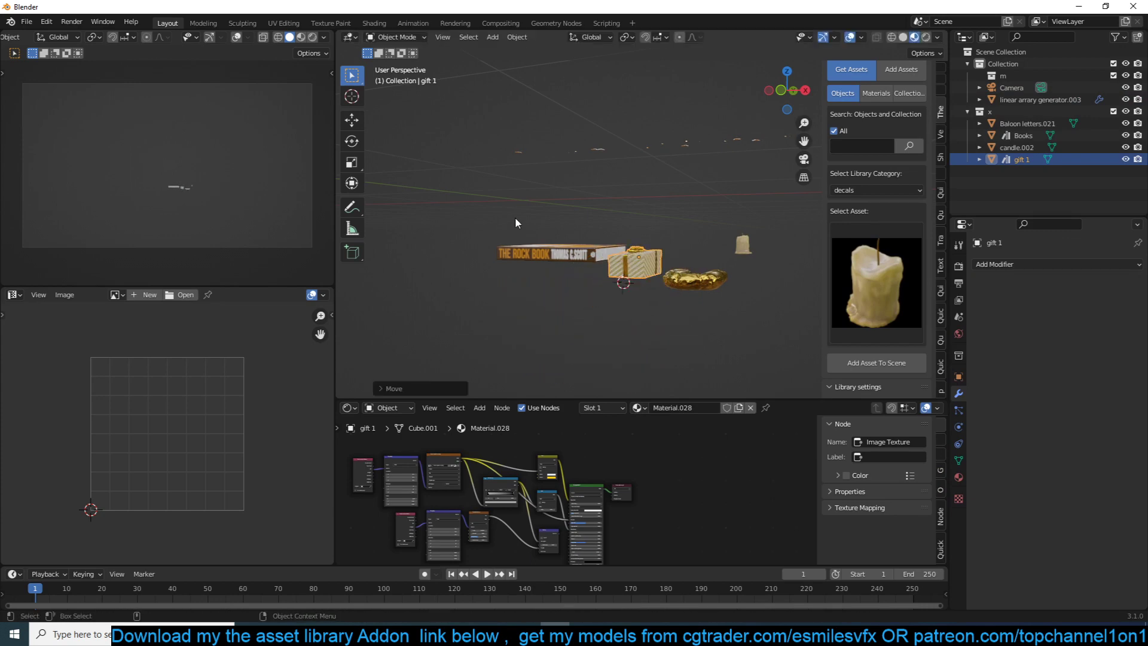
key(ctrl+z)
key(ctrl+z)
Step: Select the linear array generator and set its Instance Scale to 0.045
middle_drag(659, 225, 565, 274)
click(622, 222)
click(623, 225)
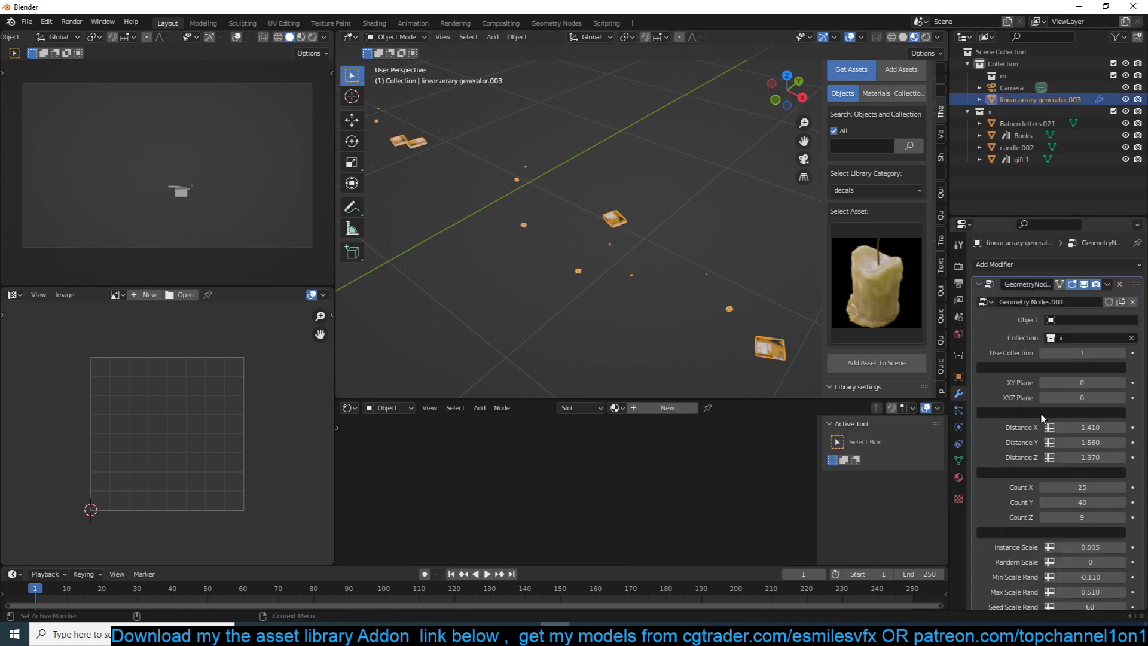
scroll(1079, 518, down, 5)
scroll(1072, 508, down, 1)
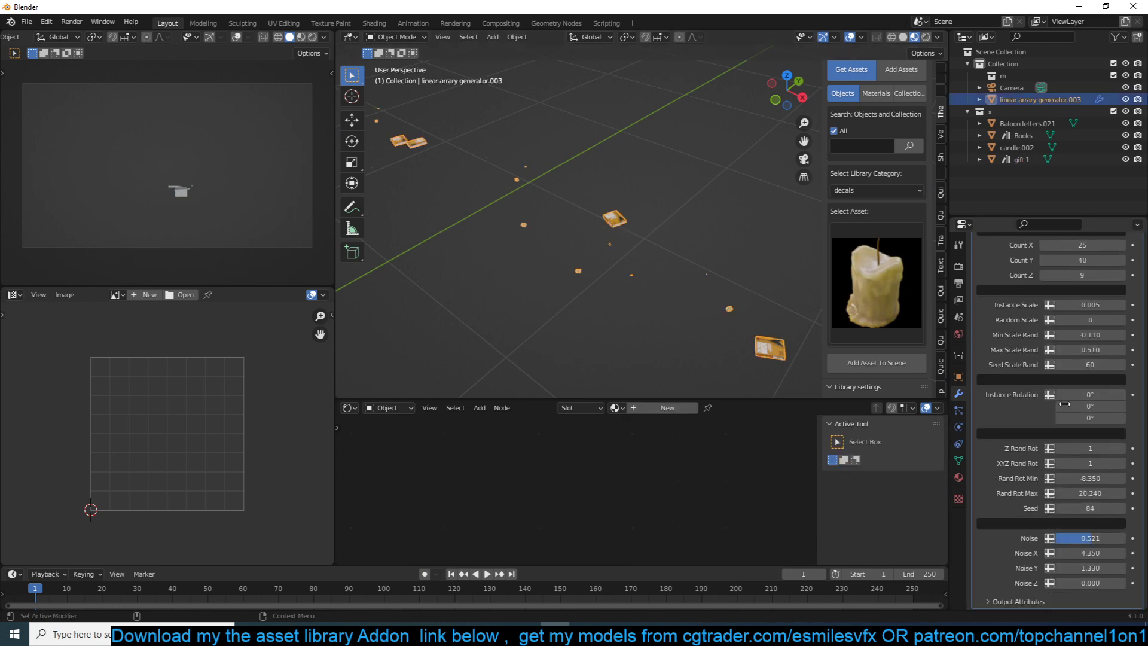
scroll(1065, 404, up, 4)
mouse_move(1078, 424)
mouse_down()
mouse_move(1118, 424)
mouse_move(1091, 424)
mouse_up()
middle_drag(635, 285, 664, 236)
scroll(664, 236, up, 3)
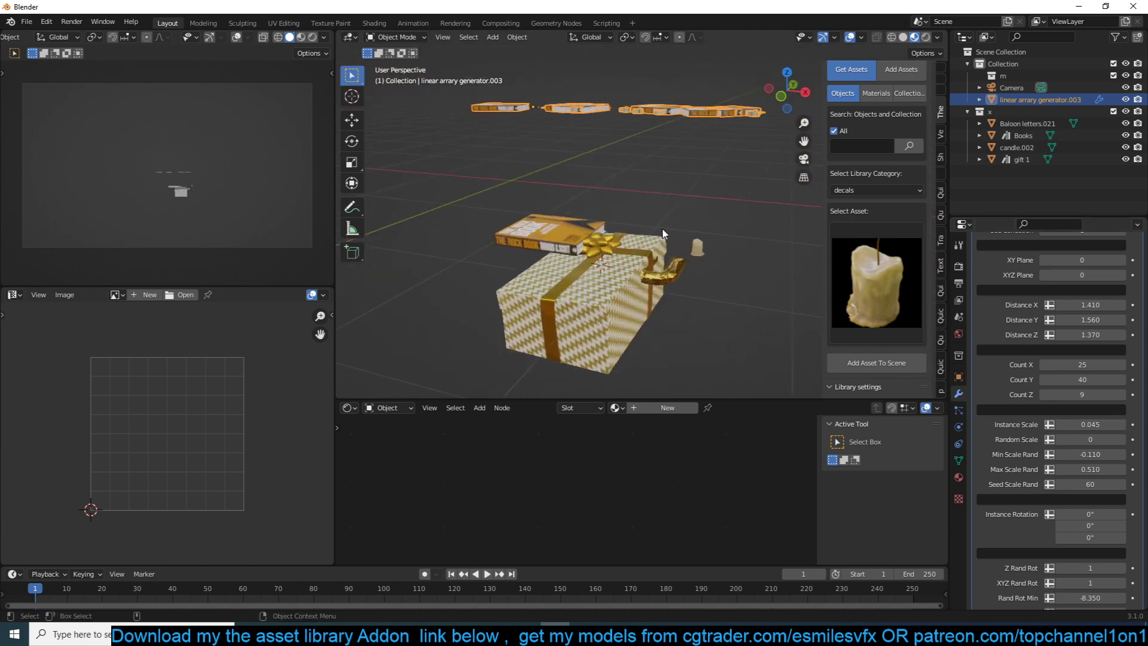
Step: Scale down the original gift box, shift it clear of the balloon letter, and scale down the original book
click(625, 299)
key(s)
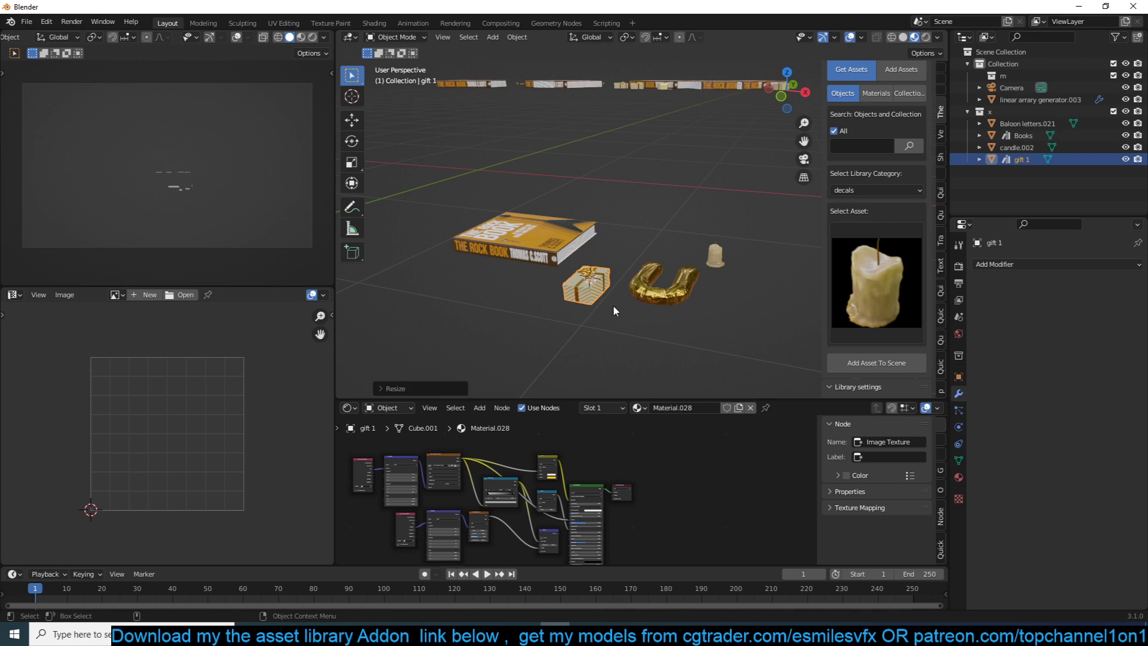
click(586, 264)
click(542, 239)
key(s)
click(596, 250)
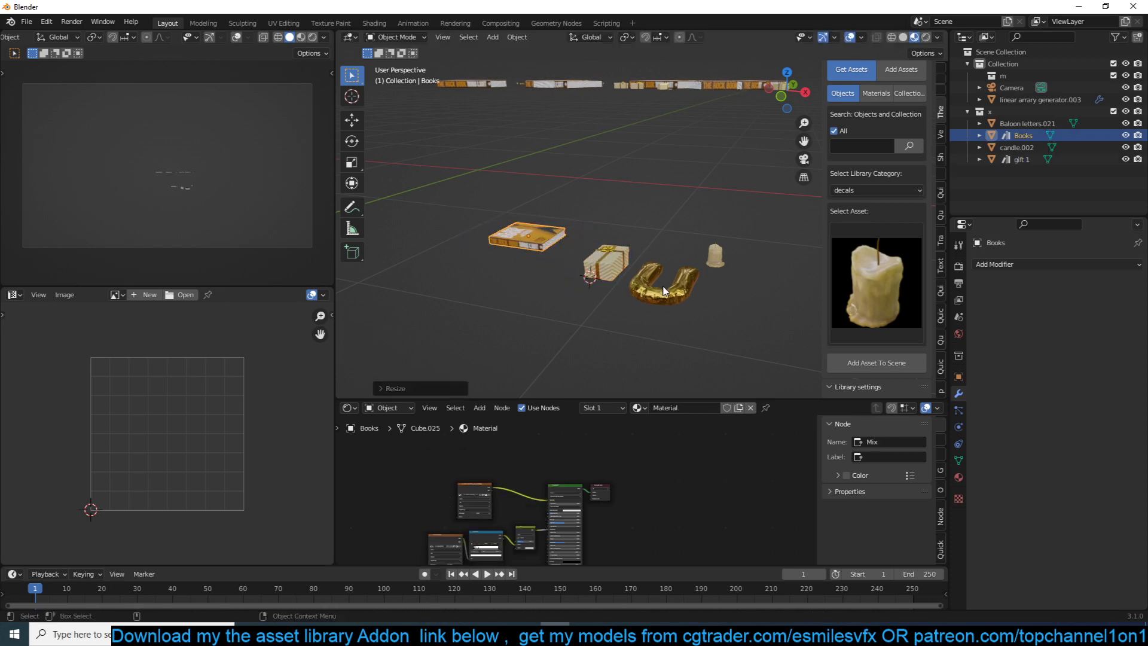
Step: Scale down the original balloon letter and apply the transforms of all four assets in collection x
click(665, 288)
key(s)
click(695, 280)
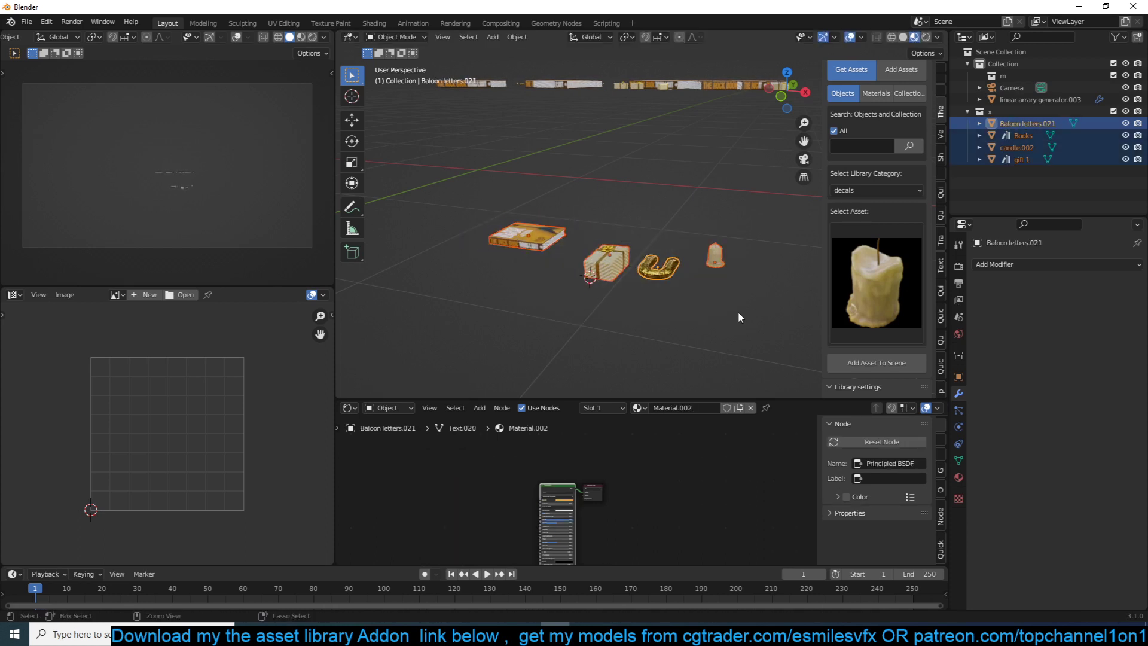
key(ctrl+a)
click(730, 332)
Step: Select the linear array generator and set its Instance Scale to 0.165
click(688, 257)
middle_drag(701, 146, 691, 167)
click(691, 114)
shift+middle_drag(691, 115, 668, 249)
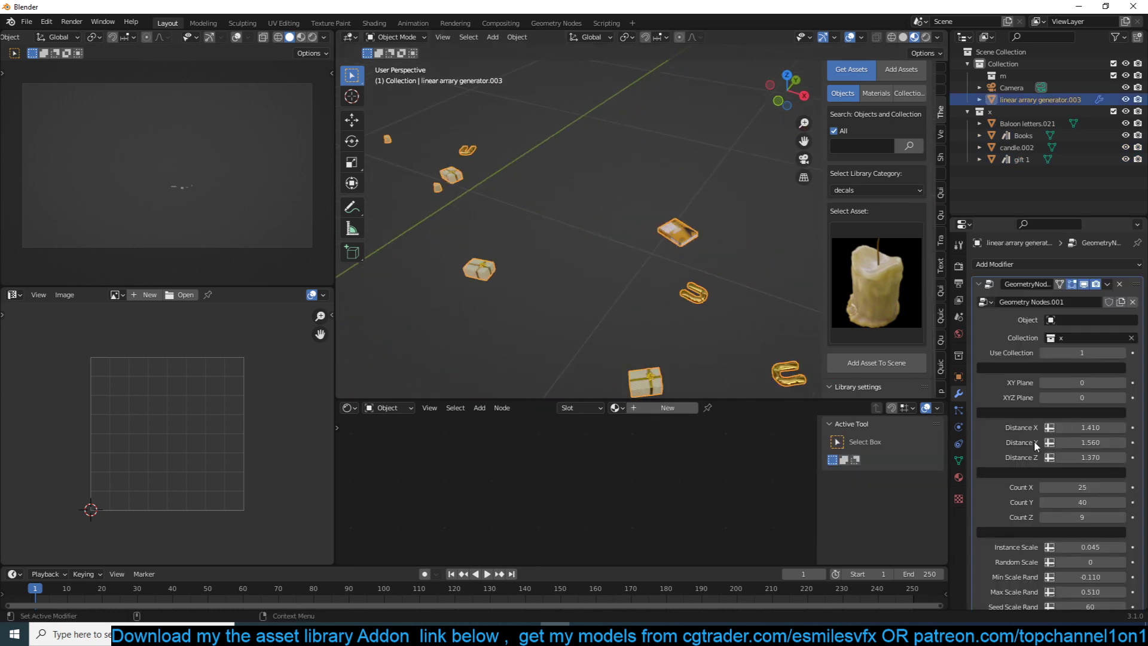
scroll(1074, 461, down, 4)
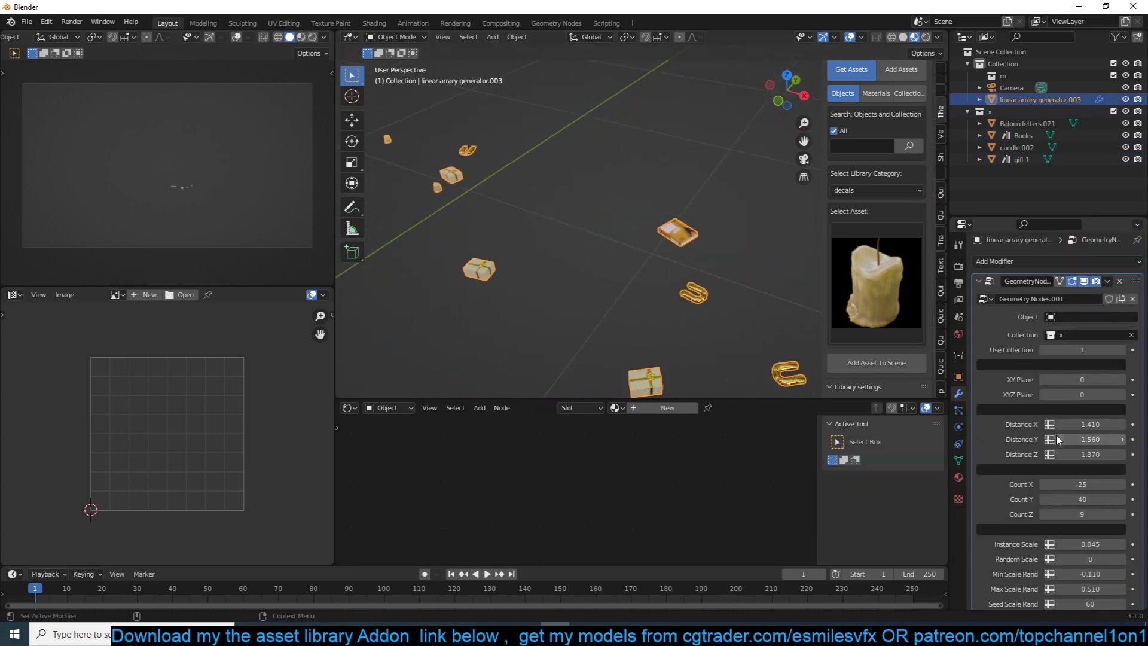
scroll(1053, 472, down, 3)
scroll(1058, 494, up, 3)
scroll(1058, 494, down, 6)
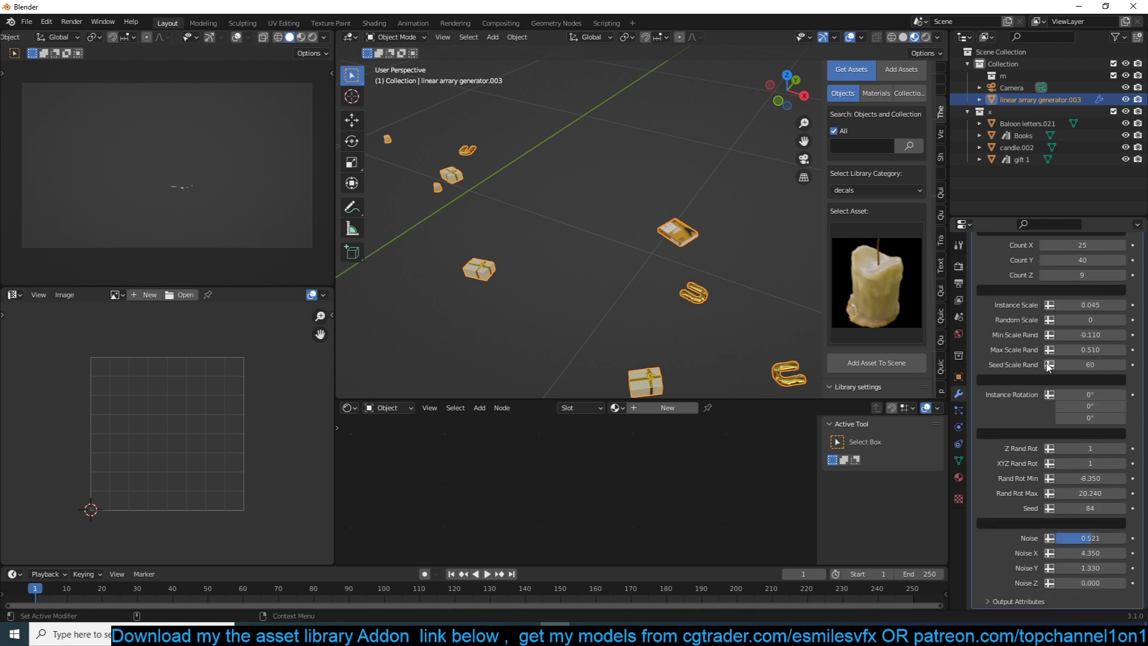
scroll(1060, 334, up, 2)
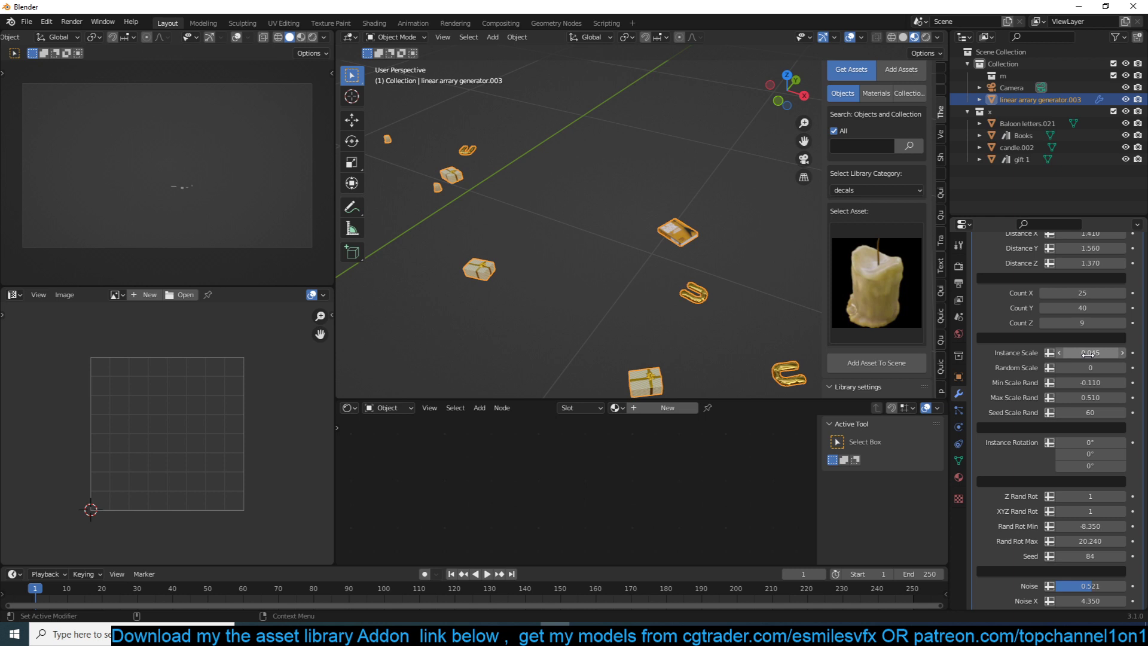
drag(1087, 353, 1118, 354)
Step: Set the array's Random Scale to 1 and its Seed Scale Rand to 76
middle_drag(633, 273, 696, 245)
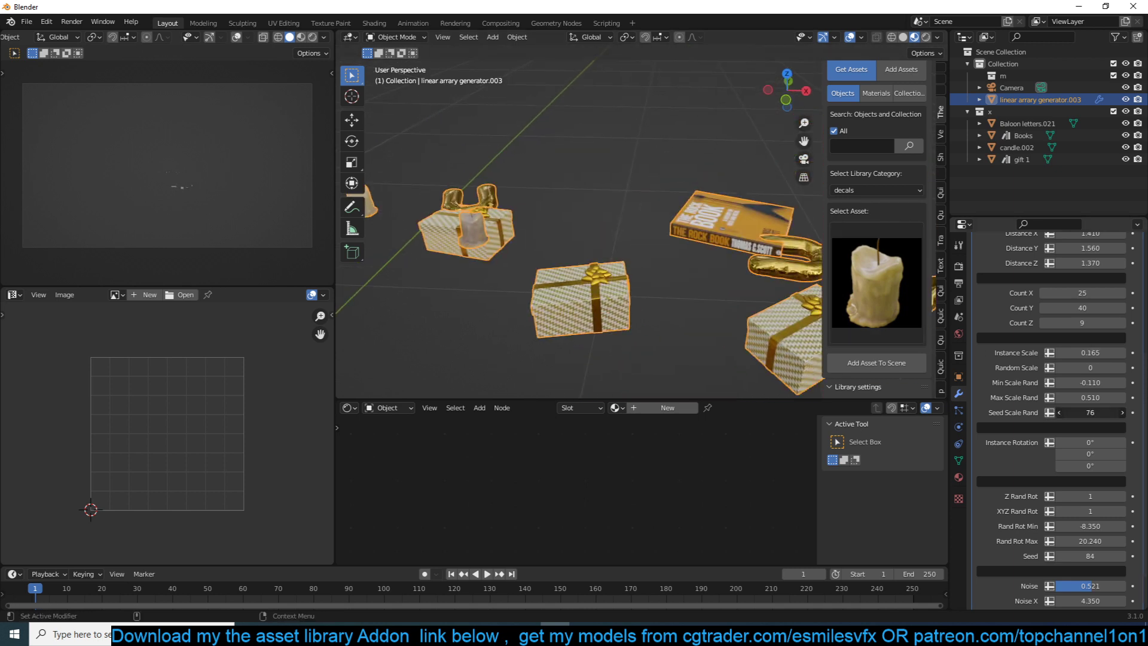
scroll(692, 286, down, 4)
click(1123, 367)
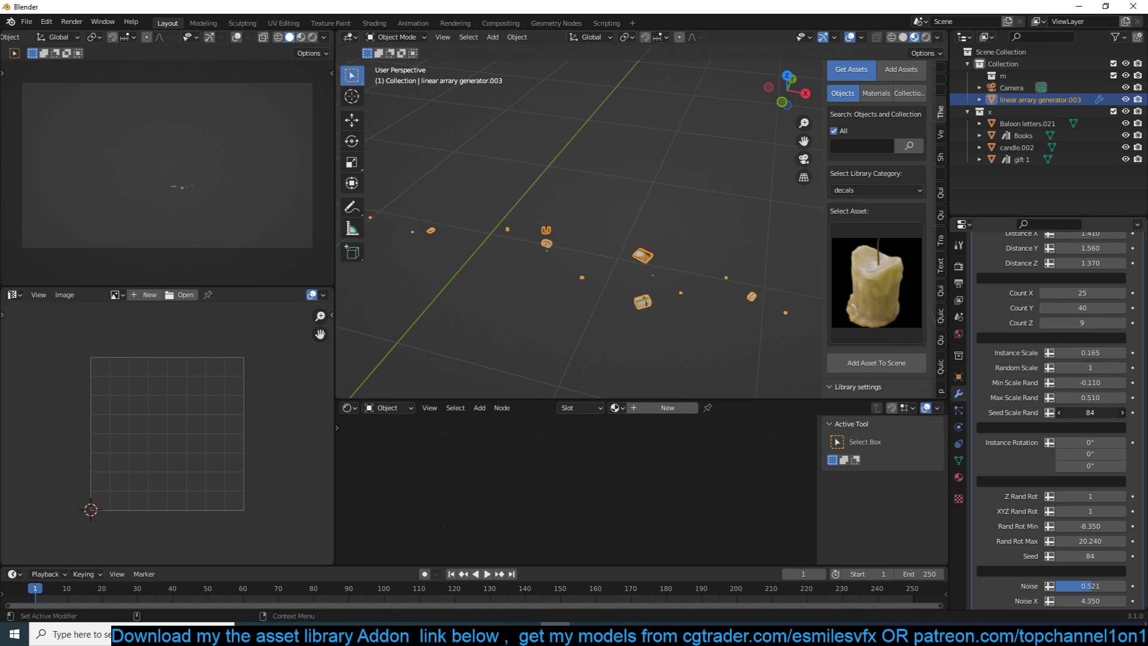
click(1059, 413)
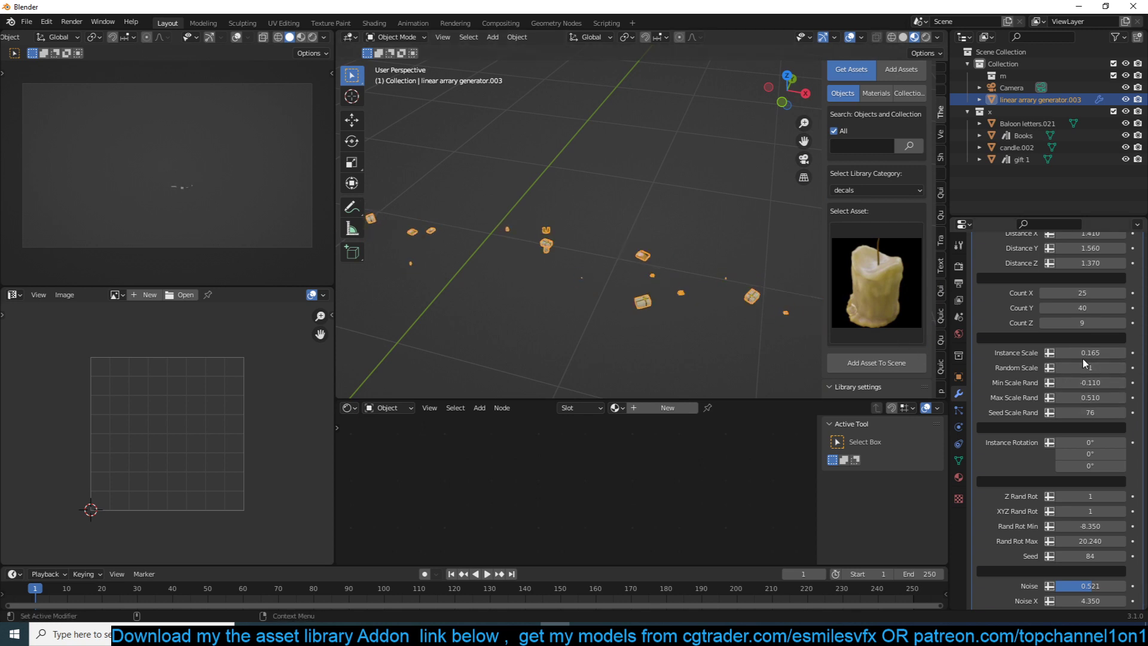
Step: Set the array's Instance Scale to 1.085, Min Scale Rand to 0.310 and Max Scale Rand to 1.060, and deselect it
drag(1090, 353, 1125, 398)
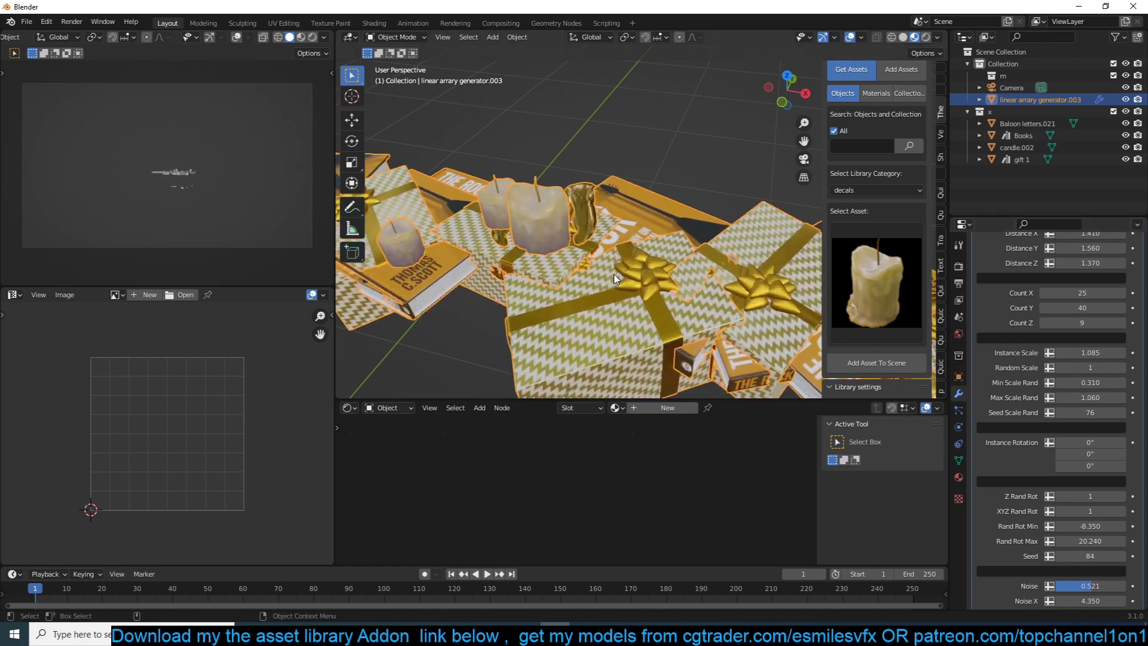
scroll(717, 311, down, 4)
click(718, 317)
middle_drag(717, 317, 619, 317)
middle_drag(526, 260, 663, 237)
scroll(1049, 385, up, 5)
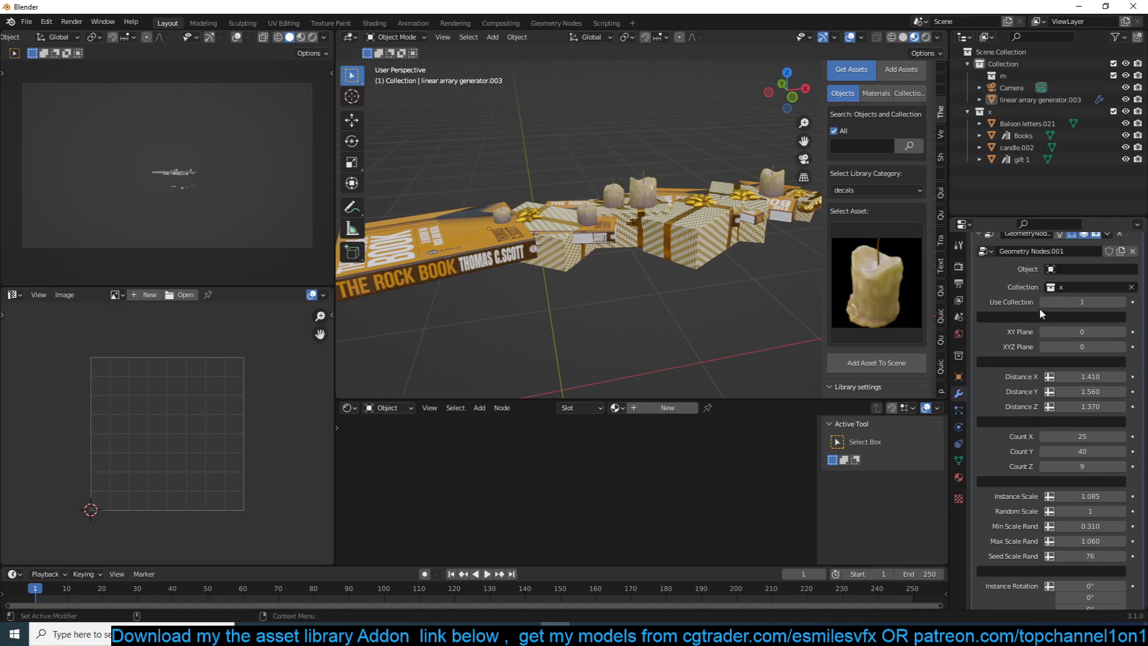
Step: Set XY Plane to 1 to spread the asset array across a plane
scroll(1059, 338, up, 3)
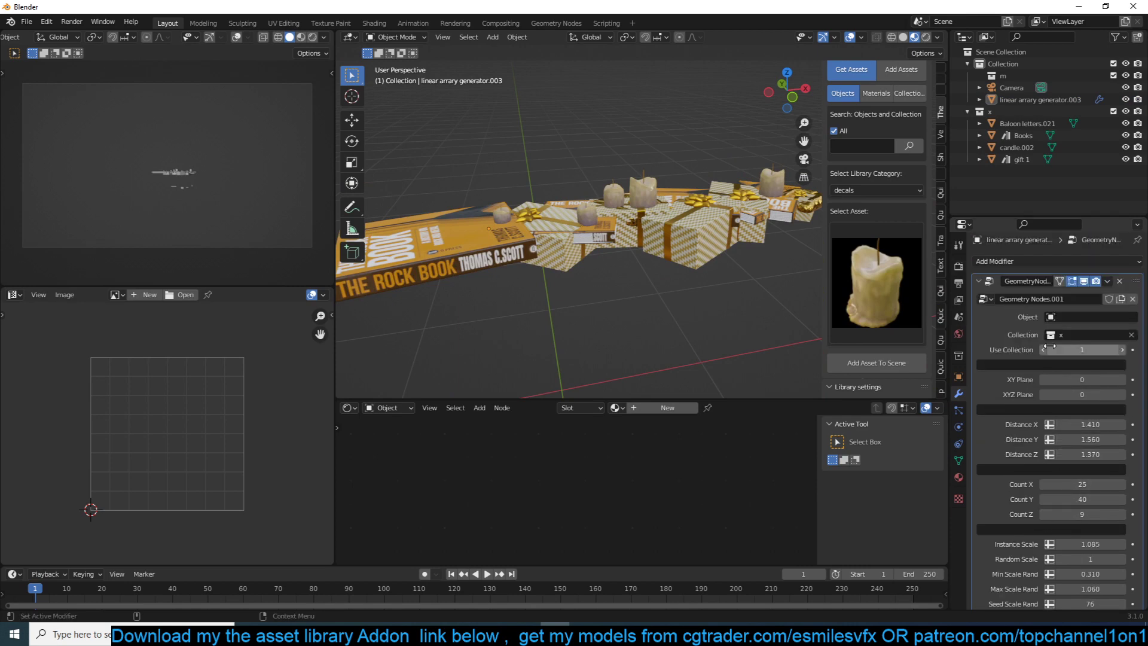
click(1121, 379)
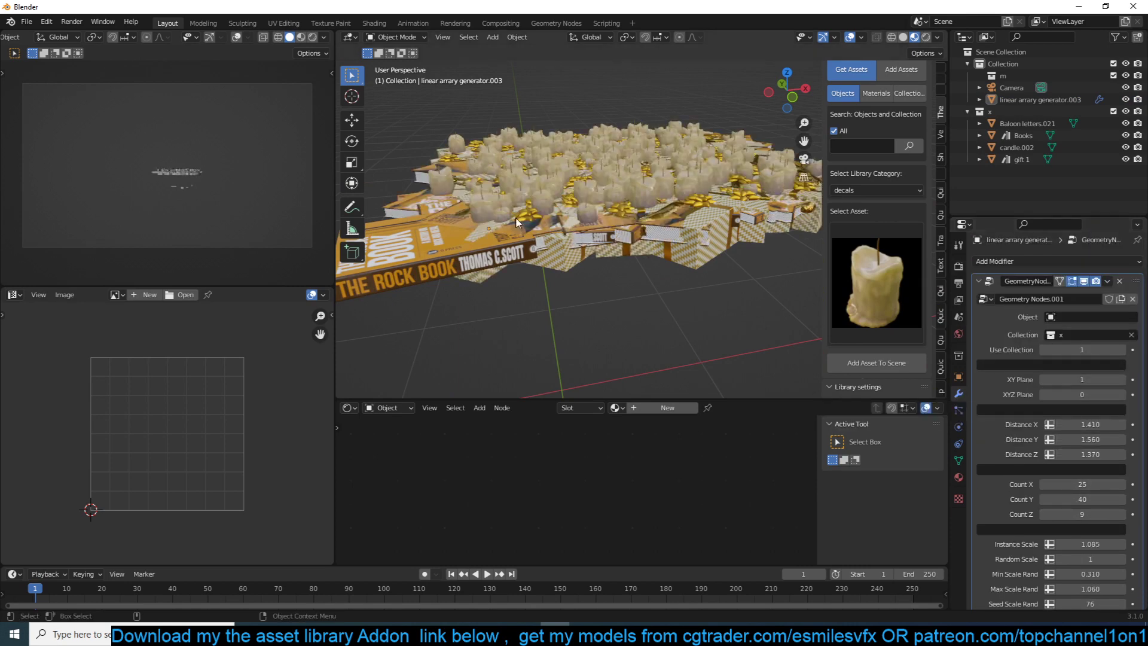
middle_drag(789, 334, 758, 303)
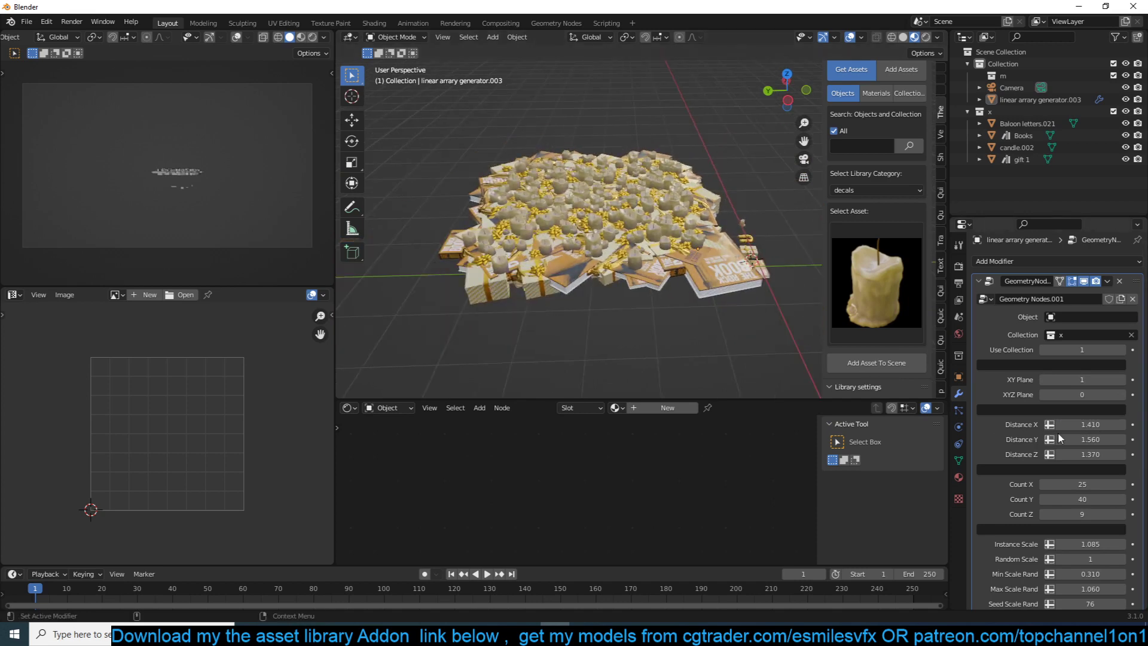
Step: Space the instances out by setting Distance X to 9.680 and Distance Y to 11.360
drag(1059, 439, 1112, 438)
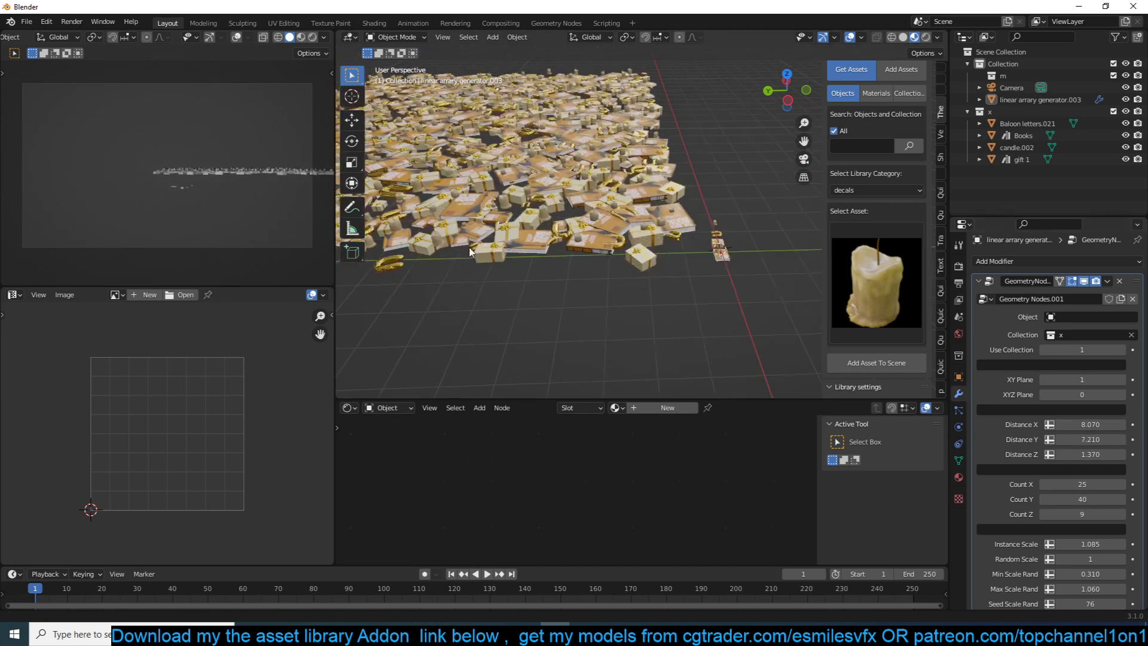
middle_drag(471, 252, 562, 299)
drag(1090, 431, 1136, 426)
middle_drag(790, 254, 655, 240)
scroll(727, 257, up, 4)
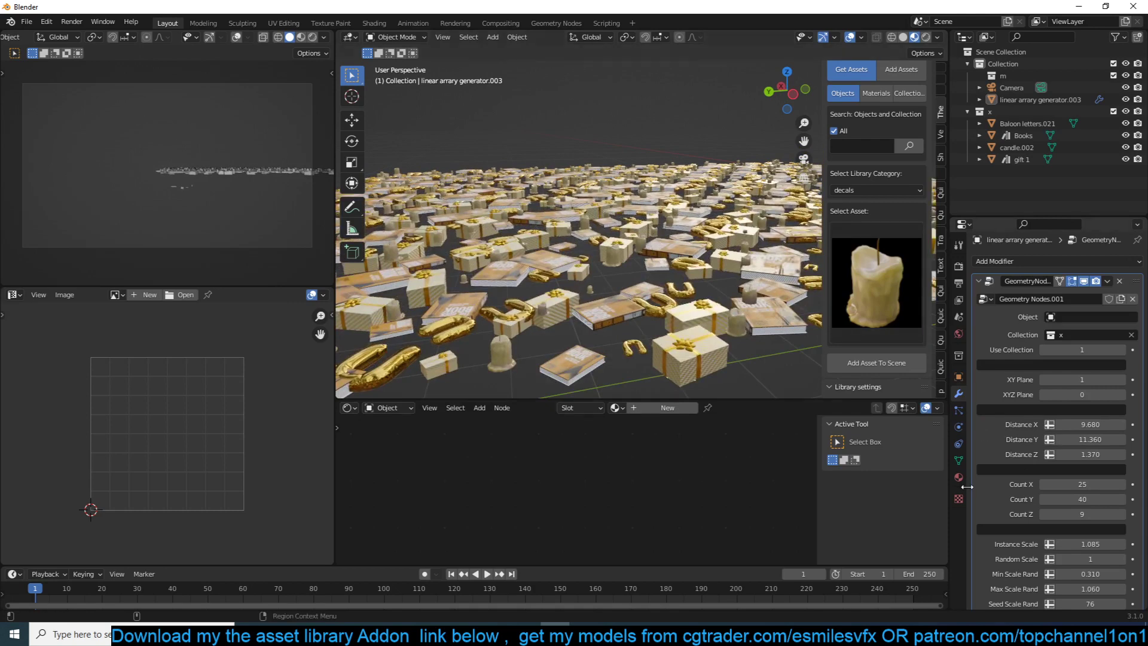
Step: Try a different Instance Rotation and toggle Random Scale off and on, restoring the previous settings
scroll(1022, 481, down, 6)
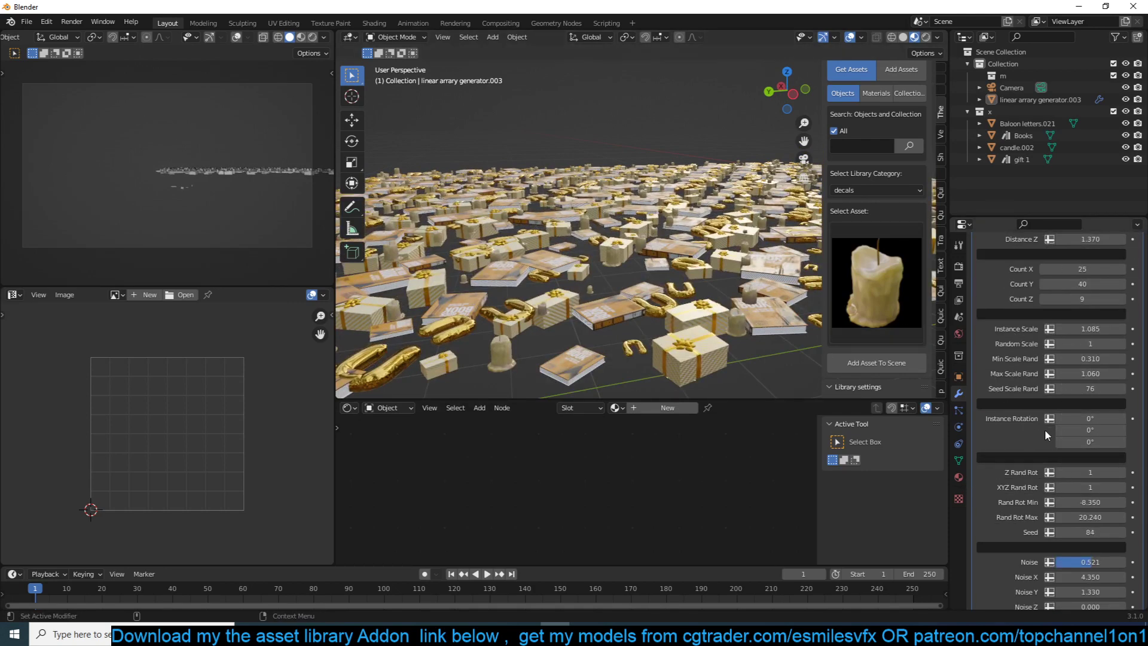
drag(1085, 430, 996, 419)
key(ctrl+z)
key(ctrl+z)
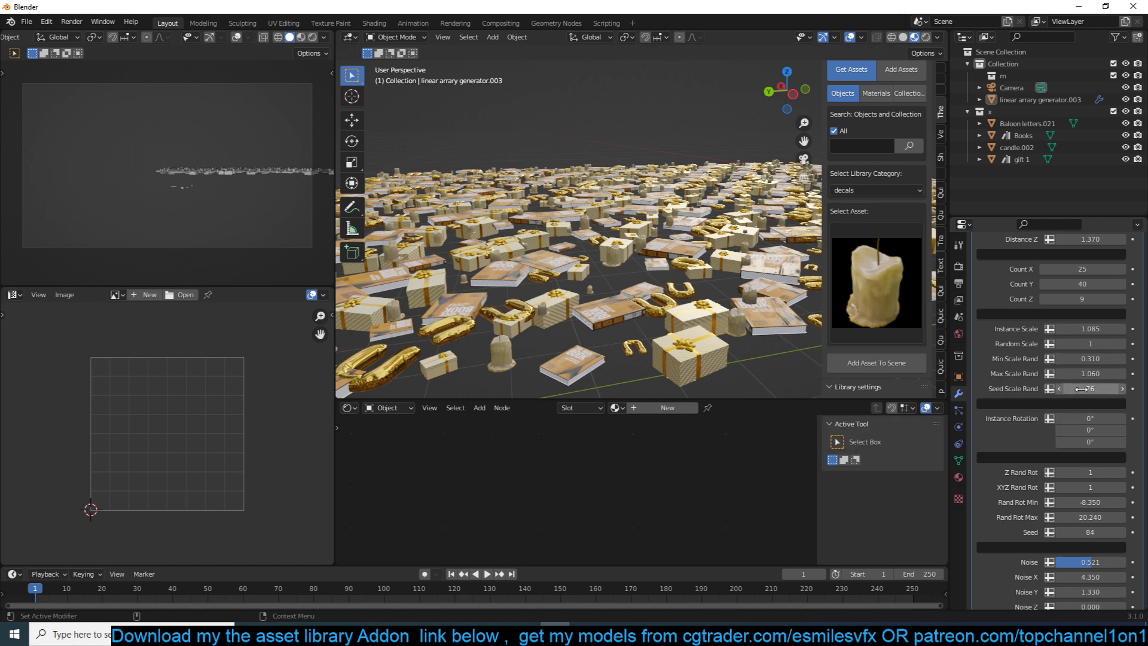
click(1059, 345)
click(1125, 344)
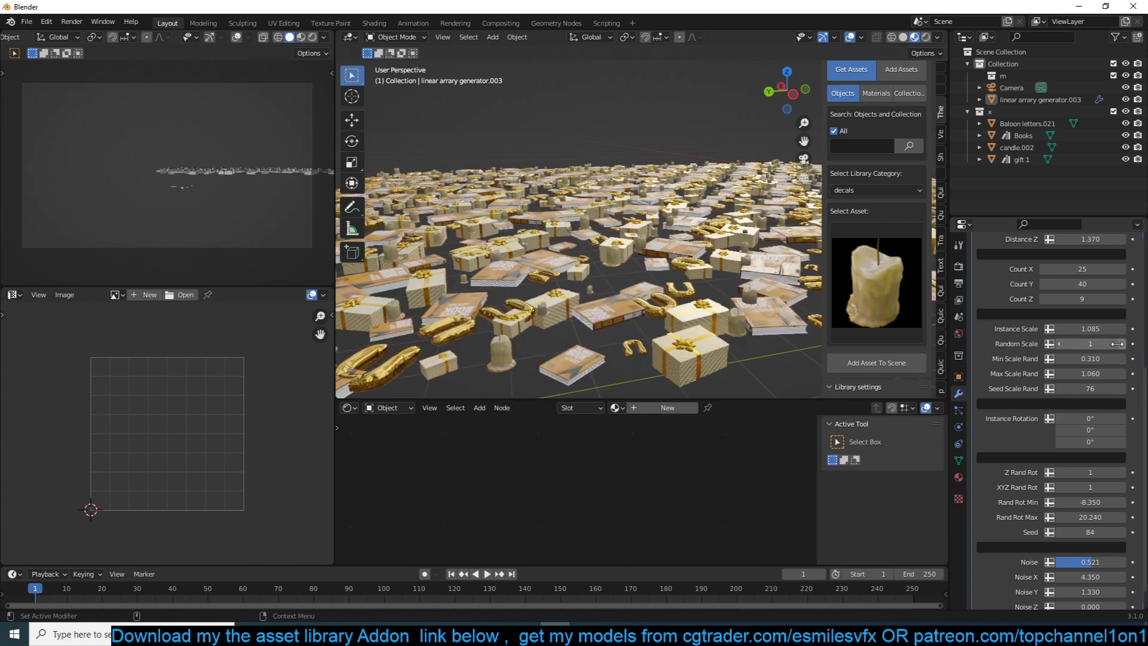
Step: Examine the planar asset scatter from several angles, trying out a change to Noise Z
scroll(1069, 464, down, 1)
middle_drag(622, 293, 691, 285)
scroll(691, 285, down, 7)
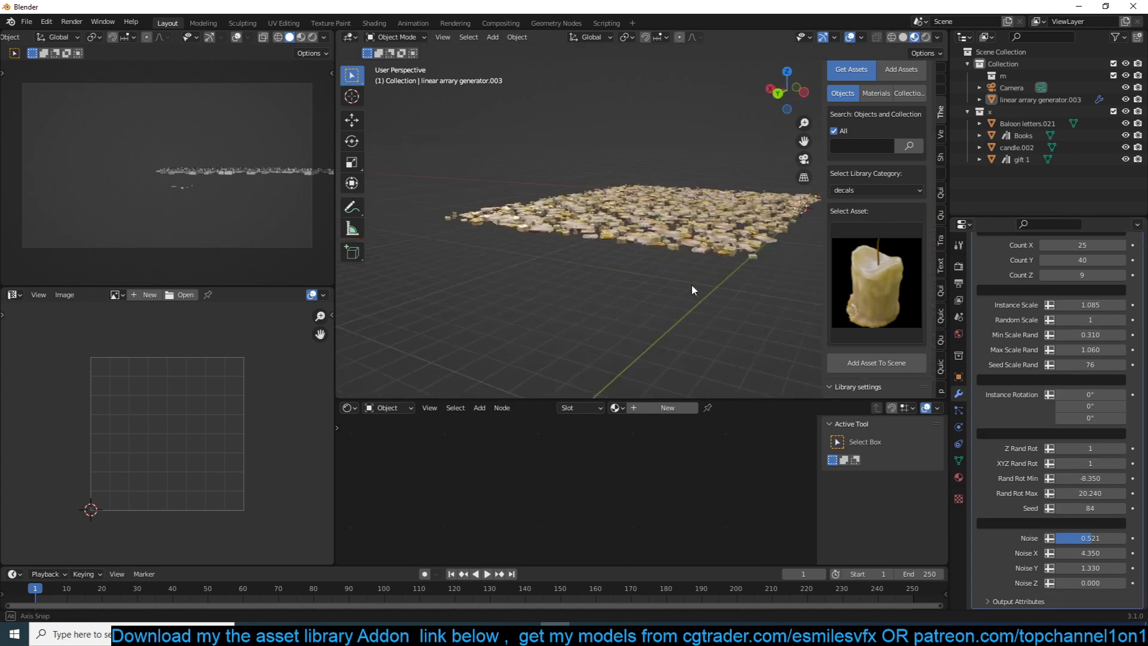
scroll(691, 284, up, 6)
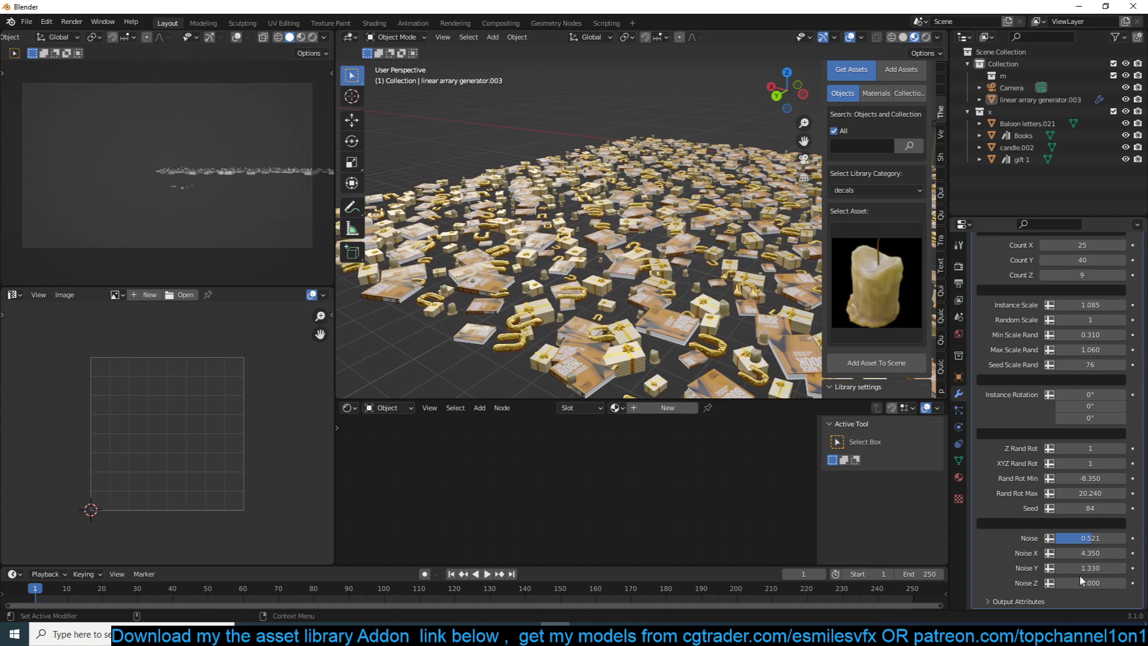
drag(1090, 583, 1124, 583)
scroll(1053, 419, up, 10)
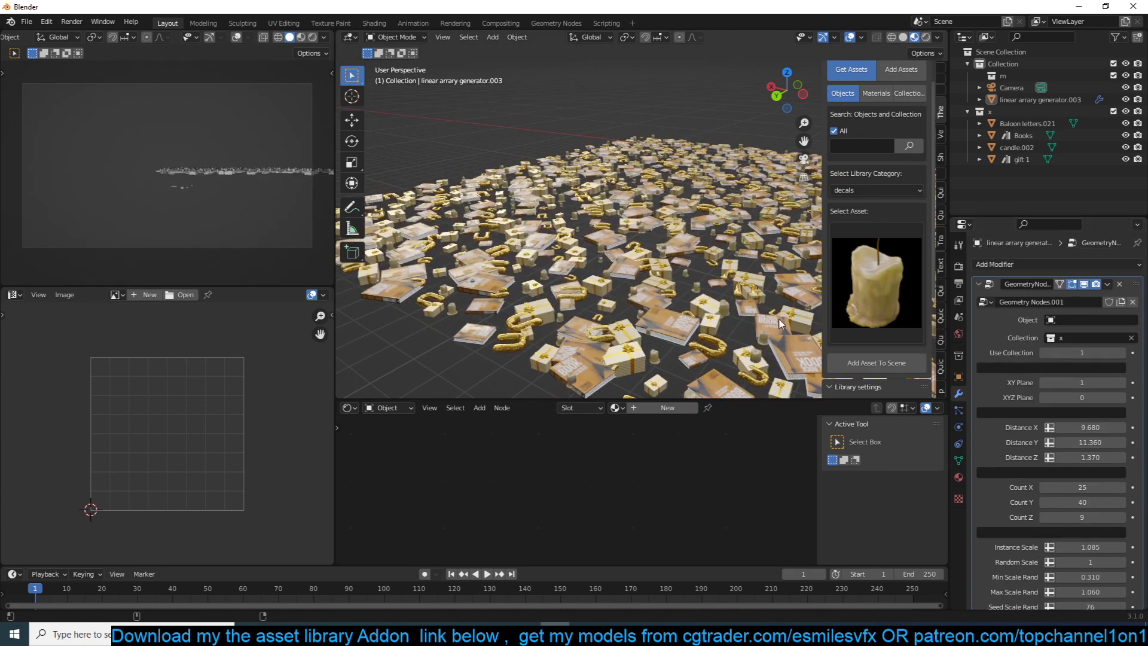
middle_drag(526, 311, 563, 175)
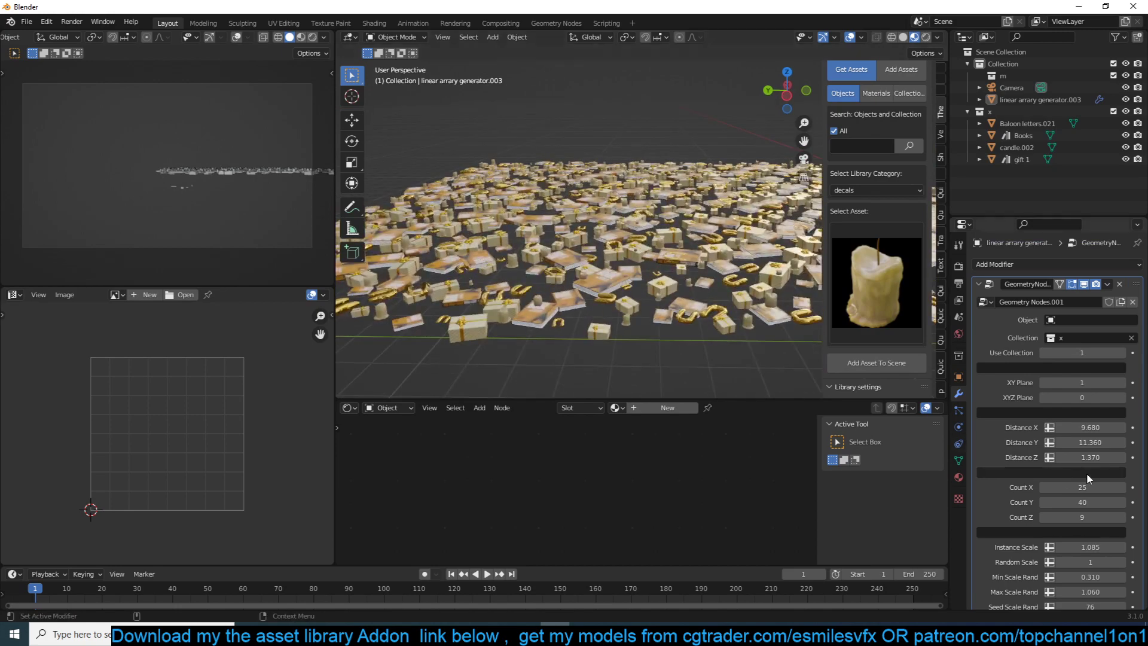
middle_drag(712, 256, 694, 276)
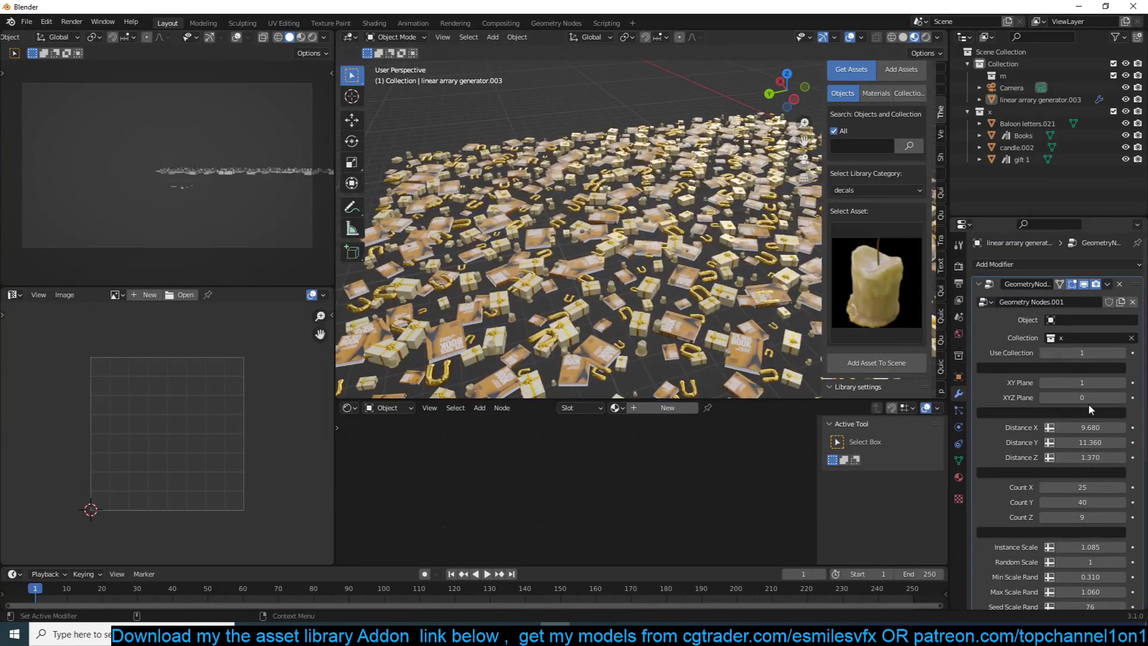
Step: Set Count X and Count Y to 8 and Count Z to 3, and set XYZ Plane to 1
scroll(1088, 412, down, 1)
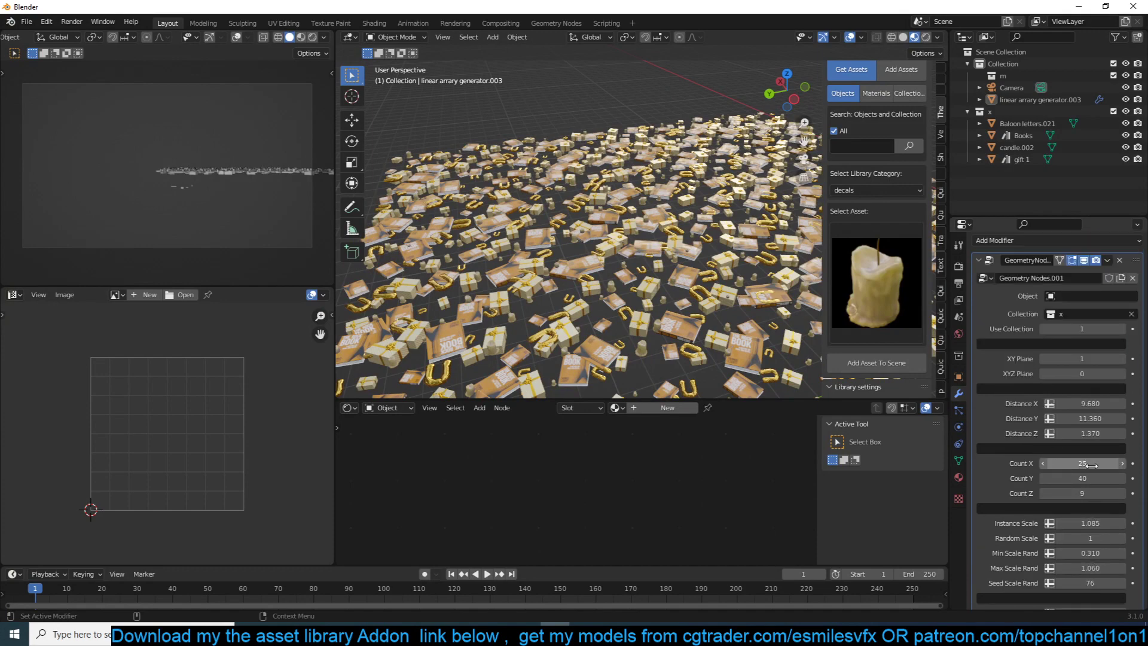
drag(1090, 479, 1037, 463)
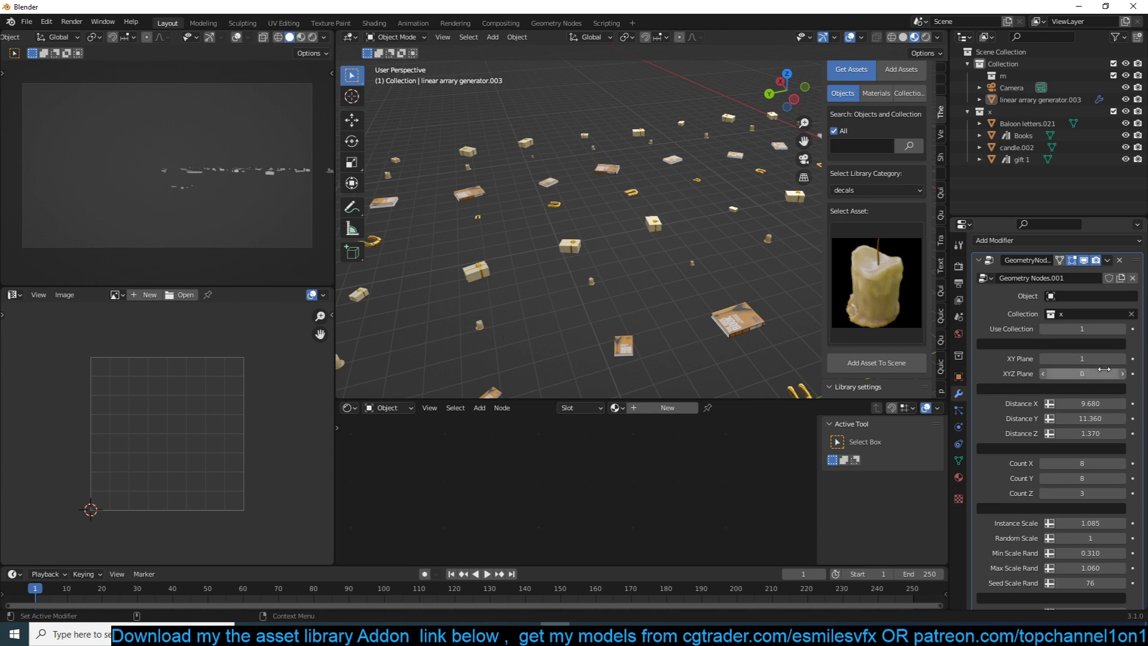
click(1122, 374)
middle_drag(694, 335, 740, 365)
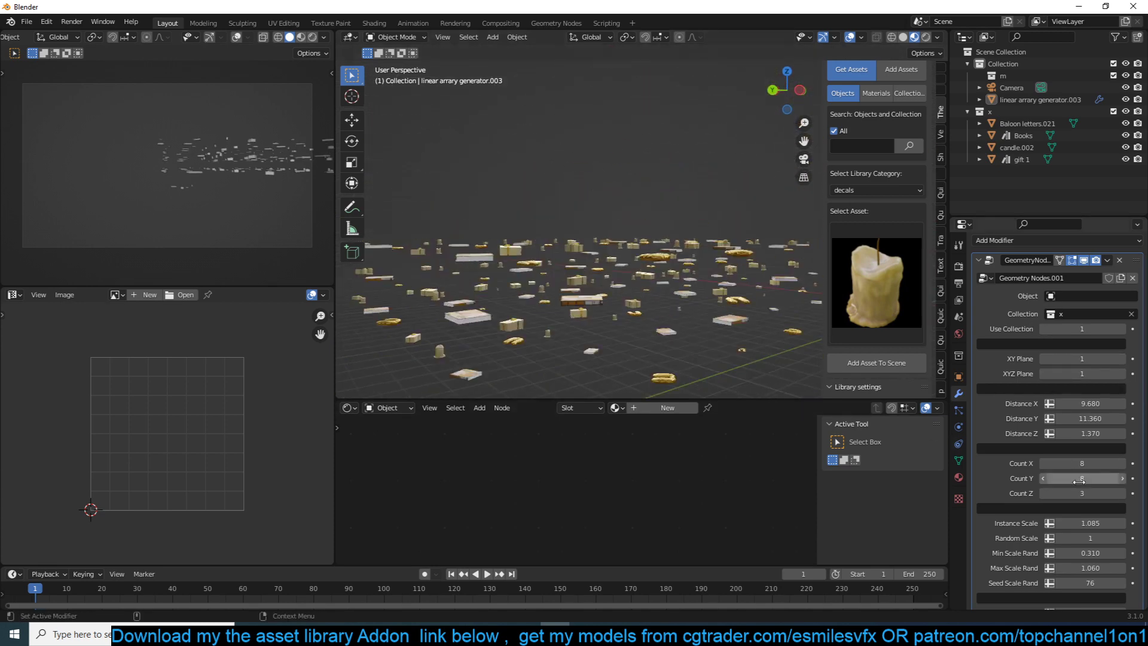
Step: Set Count Z to 11 and Distance Z to 3.810, and view the whole array from the top
drag(1079, 494, 1119, 432)
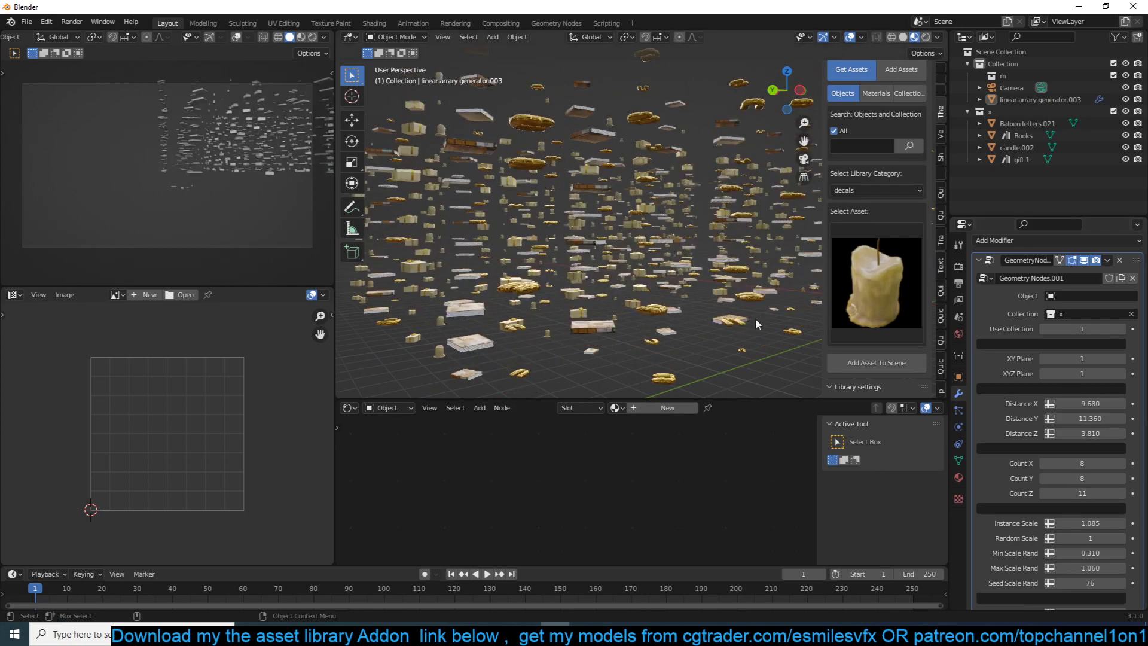
middle_drag(756, 318, 690, 60)
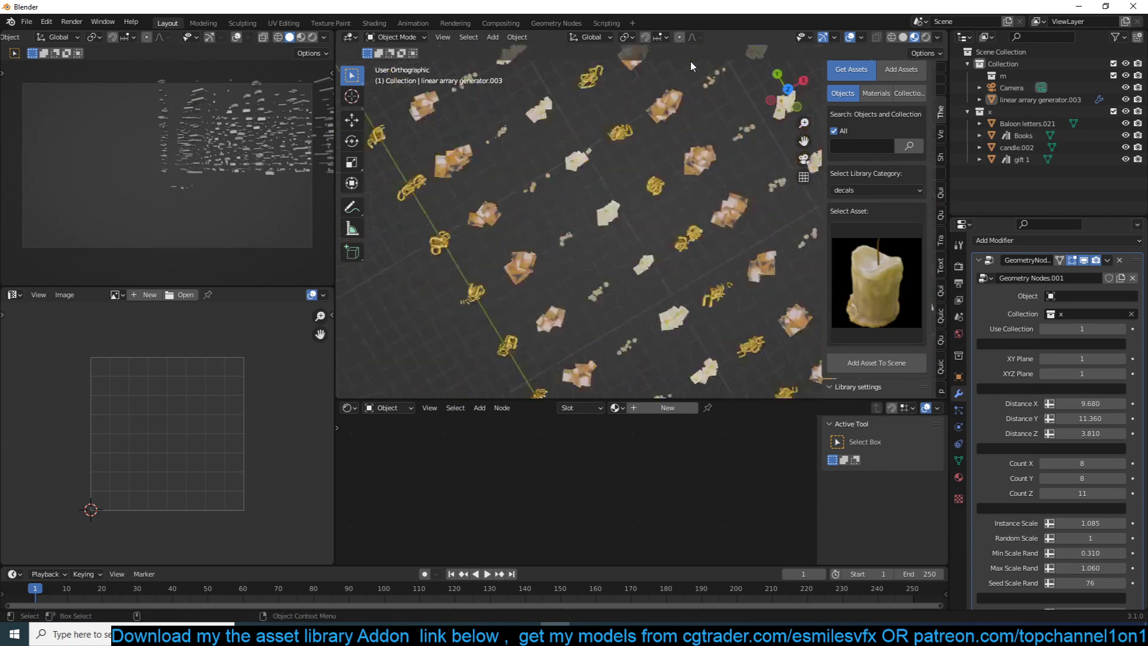
key(KP_7)
scroll(638, 120, down, 4)
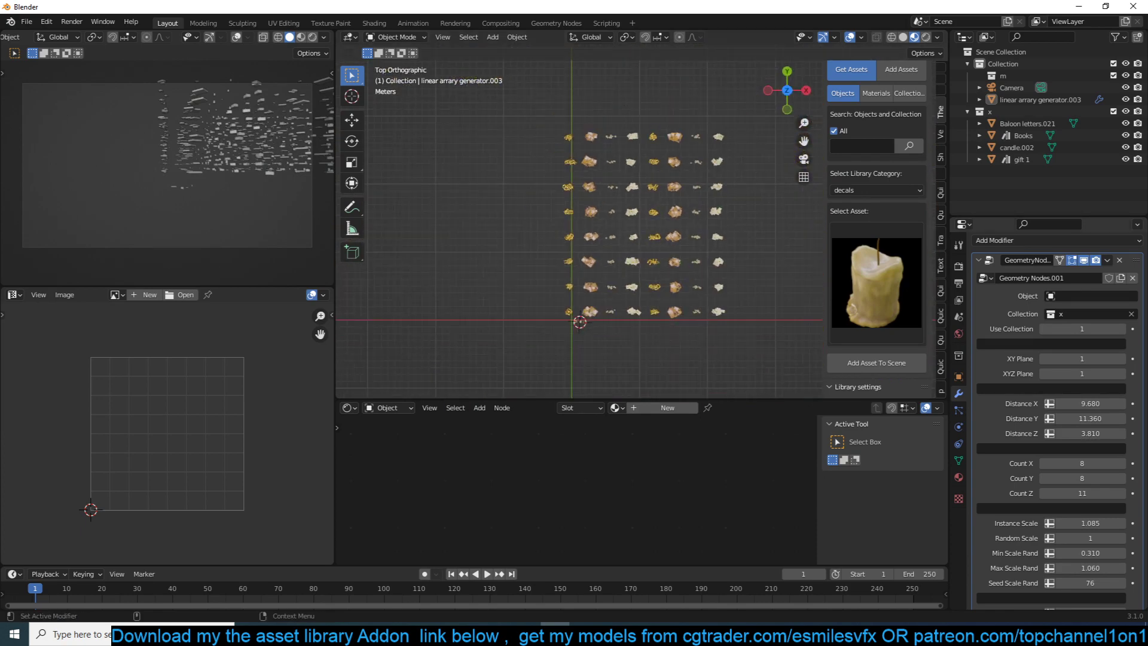
Step: Set the array's Noise X to 21.020, Noise Y to 17.500 and Noise Z to 25.650
scroll(1031, 511, down, 8)
scroll(653, 302, up, 3)
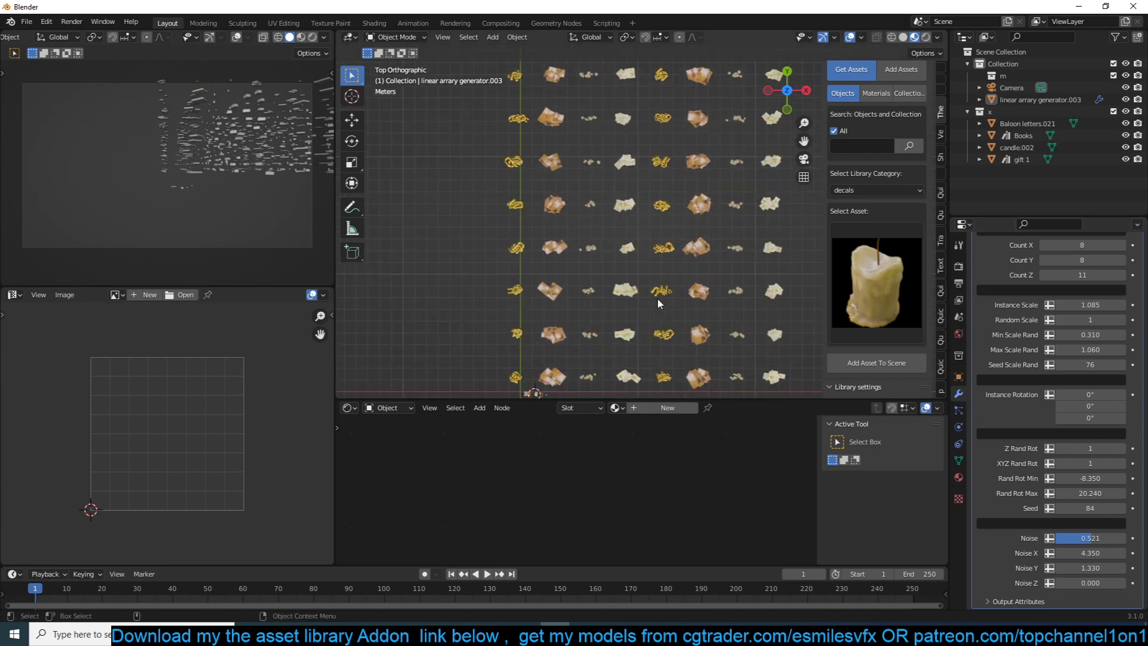
middle_drag(658, 298, 666, 217)
key(KP_7)
key(KP_7)
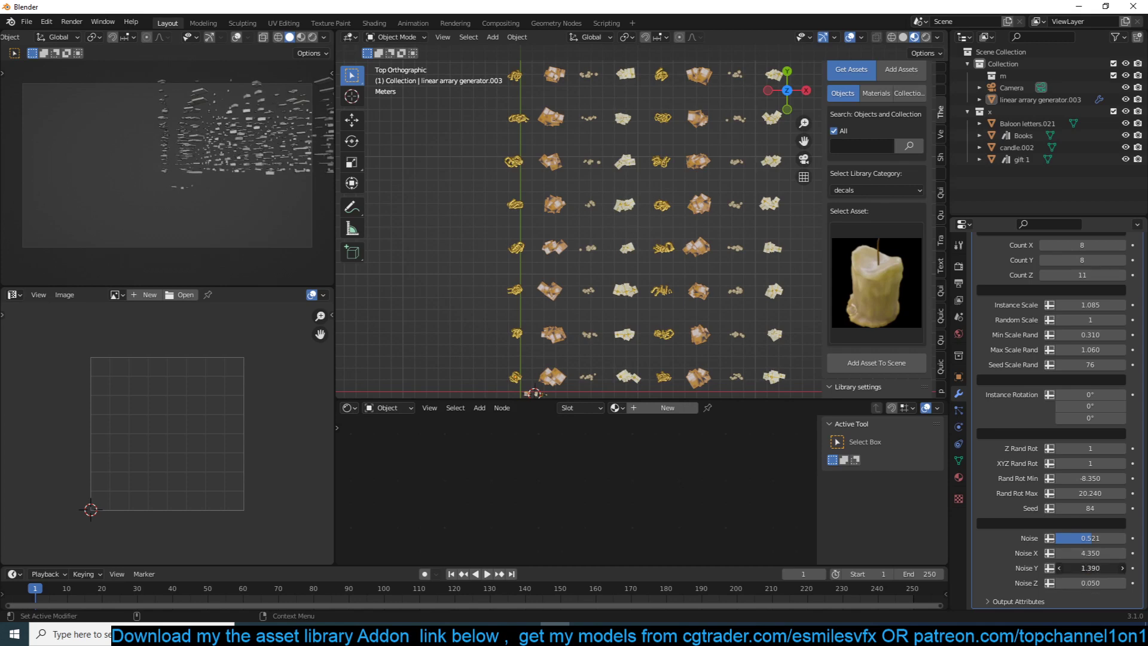
mouse_move(1095, 568)
mouse_down()
mouse_move(1082, 566)
mouse_move(1097, 552)
mouse_move(1126, 553)
mouse_move(1089, 567)
mouse_move(1107, 568)
mouse_up()
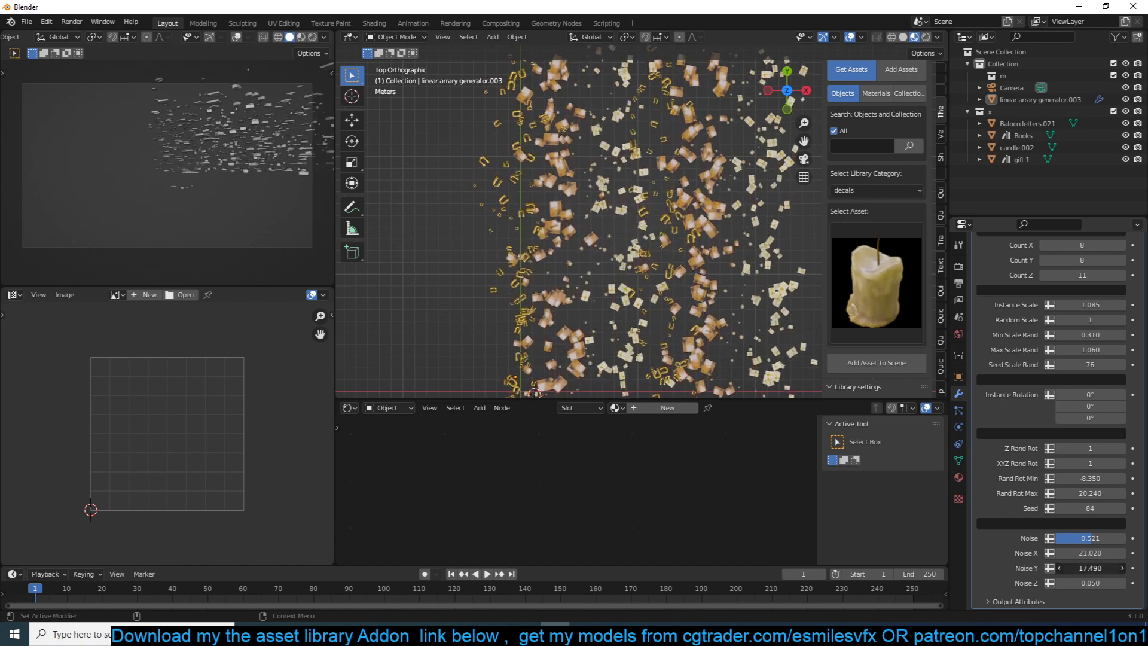
middle_drag(771, 287, 719, 239)
mouse_move(1084, 582)
mouse_down()
mouse_move(1098, 582)
mouse_move(1083, 582)
mouse_up()
mouse_move(712, 239)
middle_down()
mouse_move(700, 275)
mouse_move(708, 239)
middle_up()
Step: Set Z Rand Rot to 0, keeping XYZ Rand Rot at 1 for rotation on all axes
scroll(700, 275, up, 4)
scroll(984, 507, up, 4)
scroll(993, 508, up, 2)
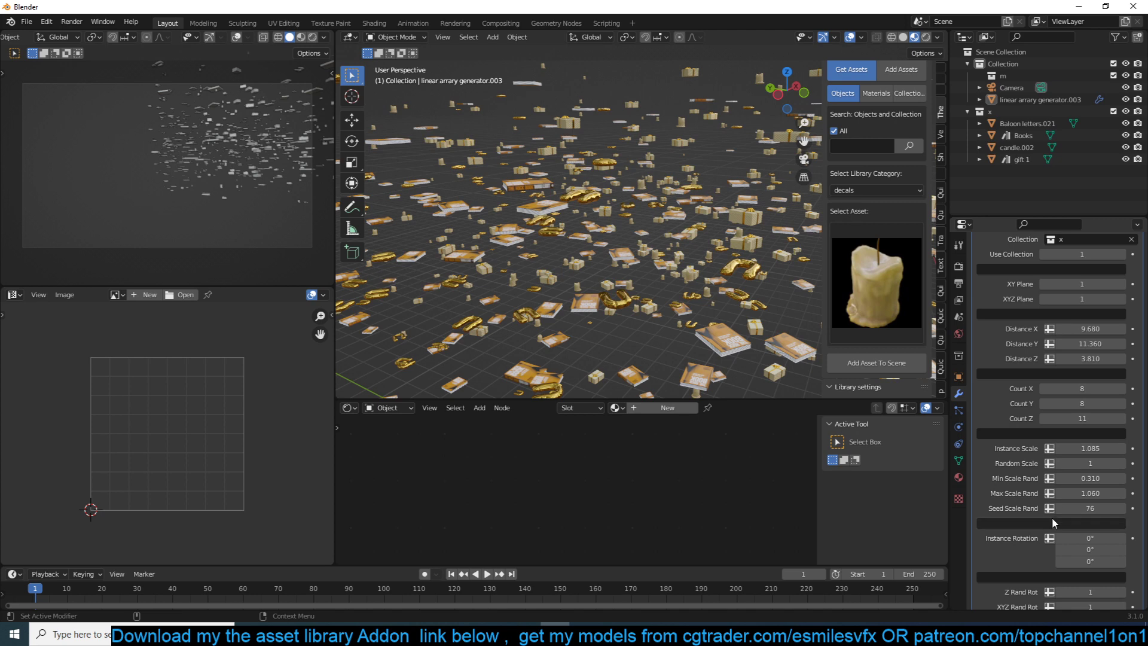
scroll(1062, 511, up, 3)
scroll(1058, 382, up, 1)
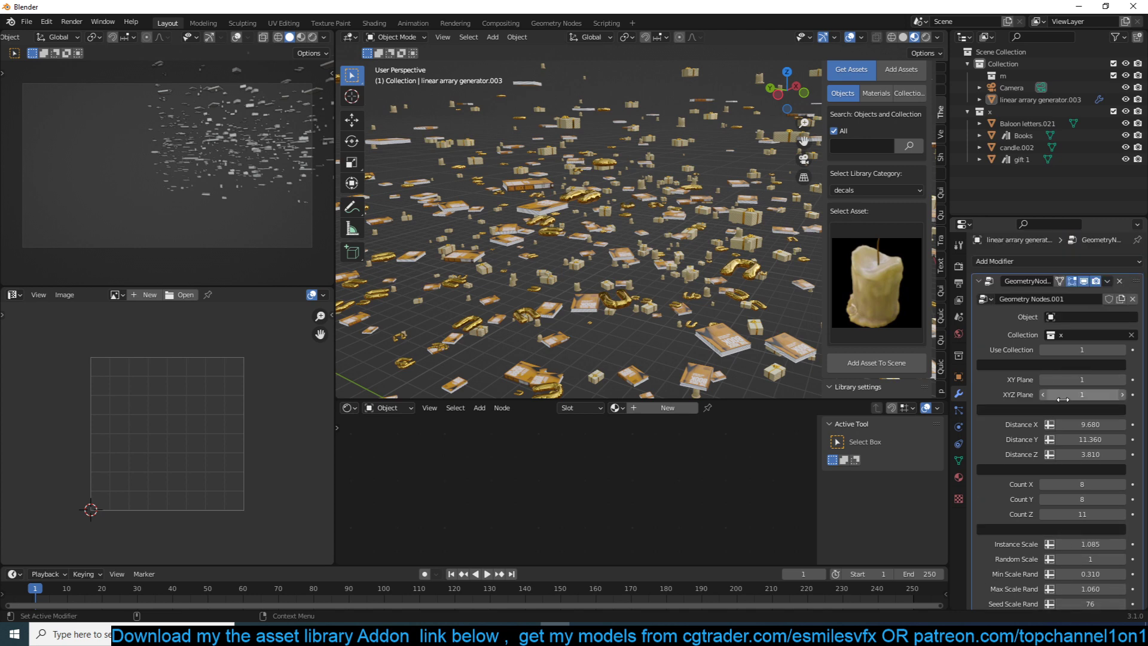
scroll(1068, 496, down, 5)
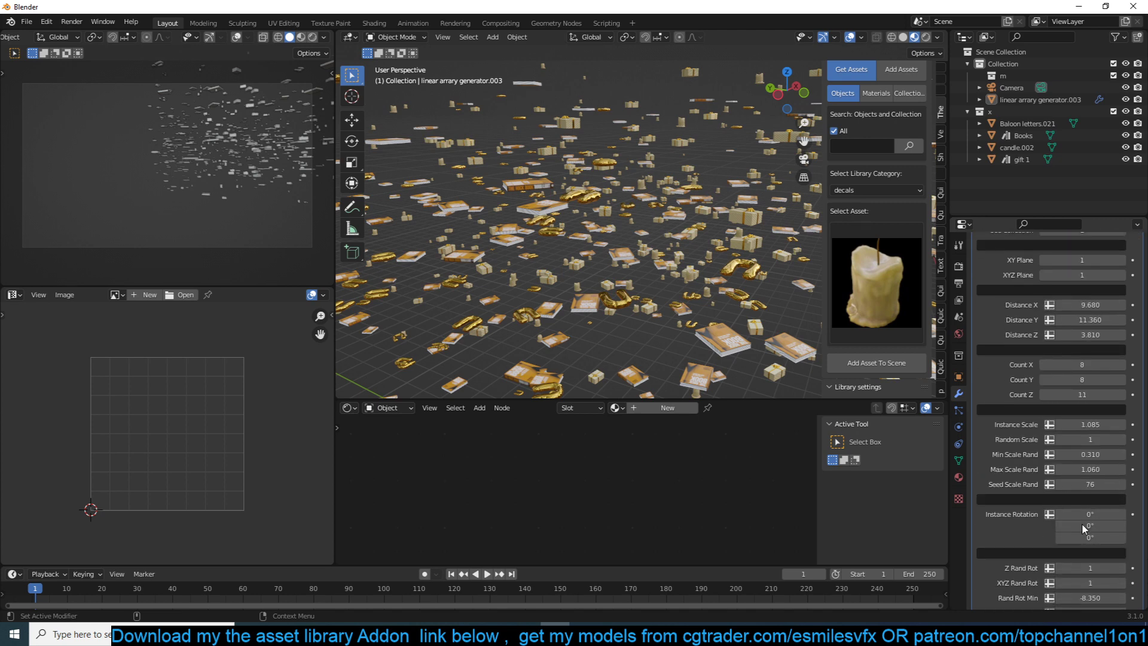
scroll(1082, 525, down, 3)
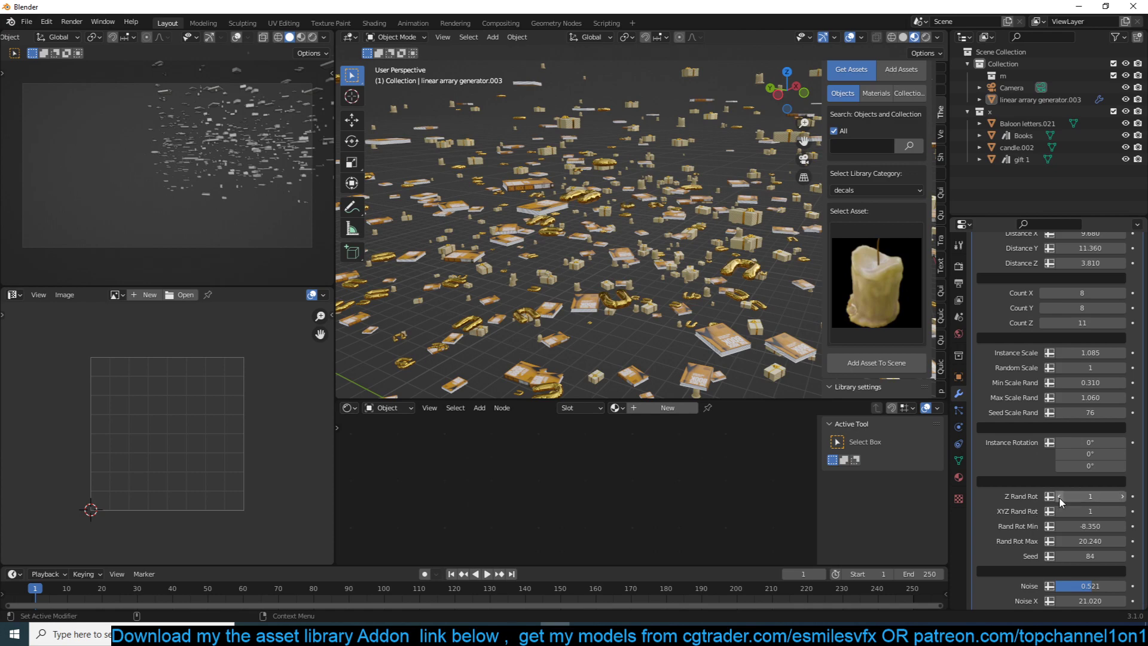
click(1060, 500)
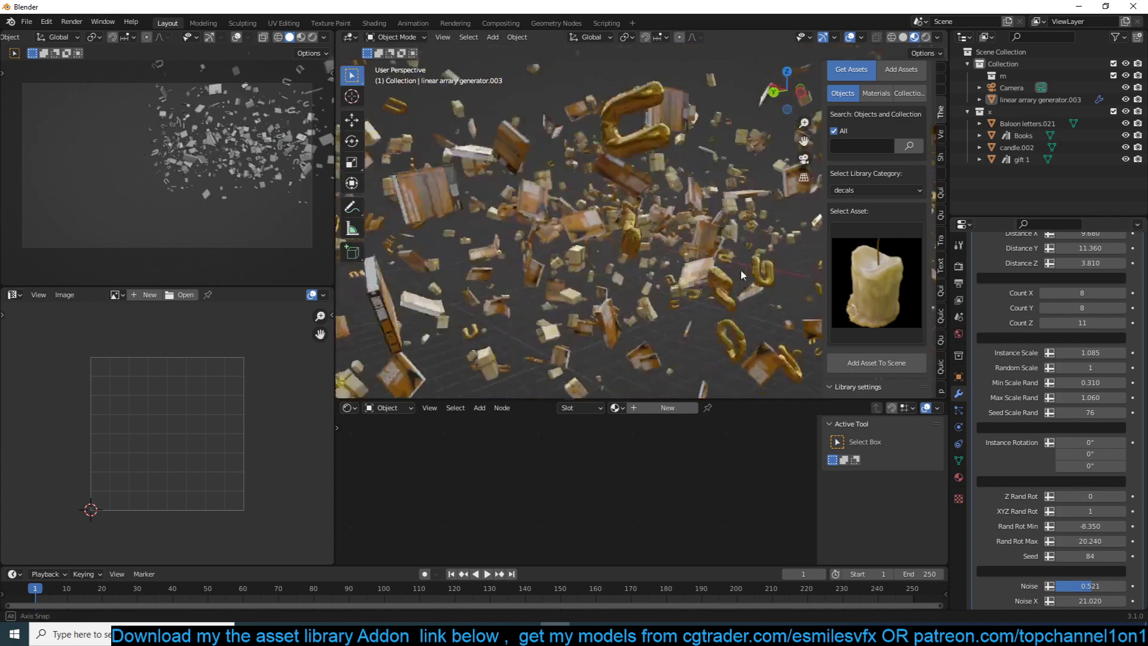
Step: Examine the randomly rotated 3D asset scatter from several angles and distances
middle_drag(740, 274, 755, 275)
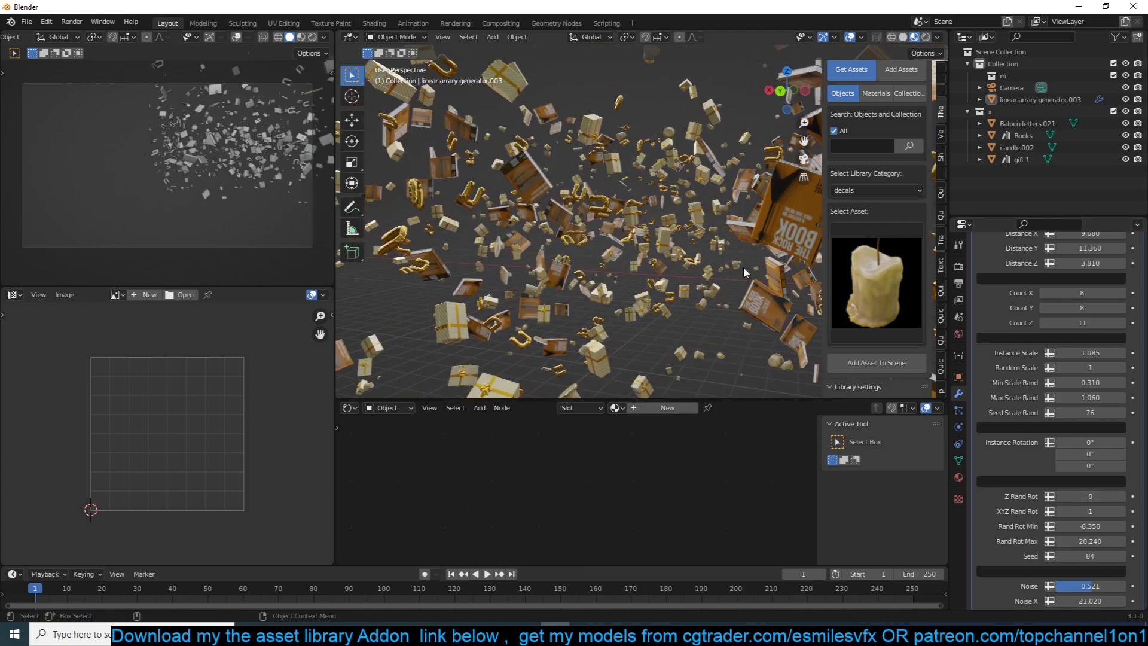
scroll(1052, 483, down, 2)
middle_drag(657, 257, 573, 298)
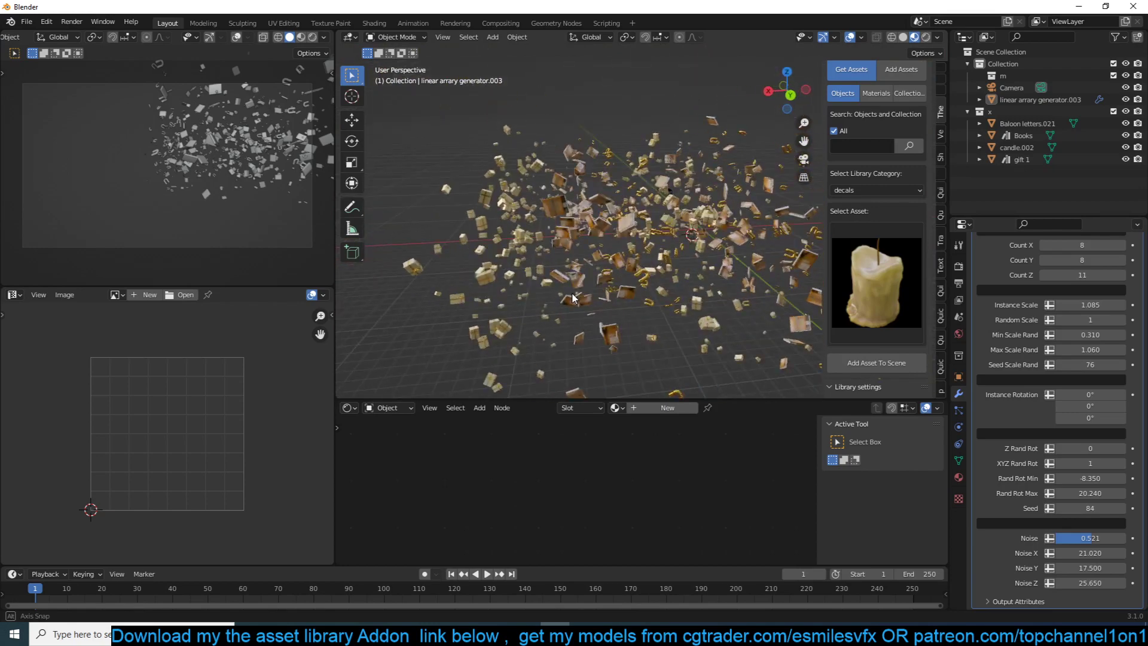
click(645, 266)
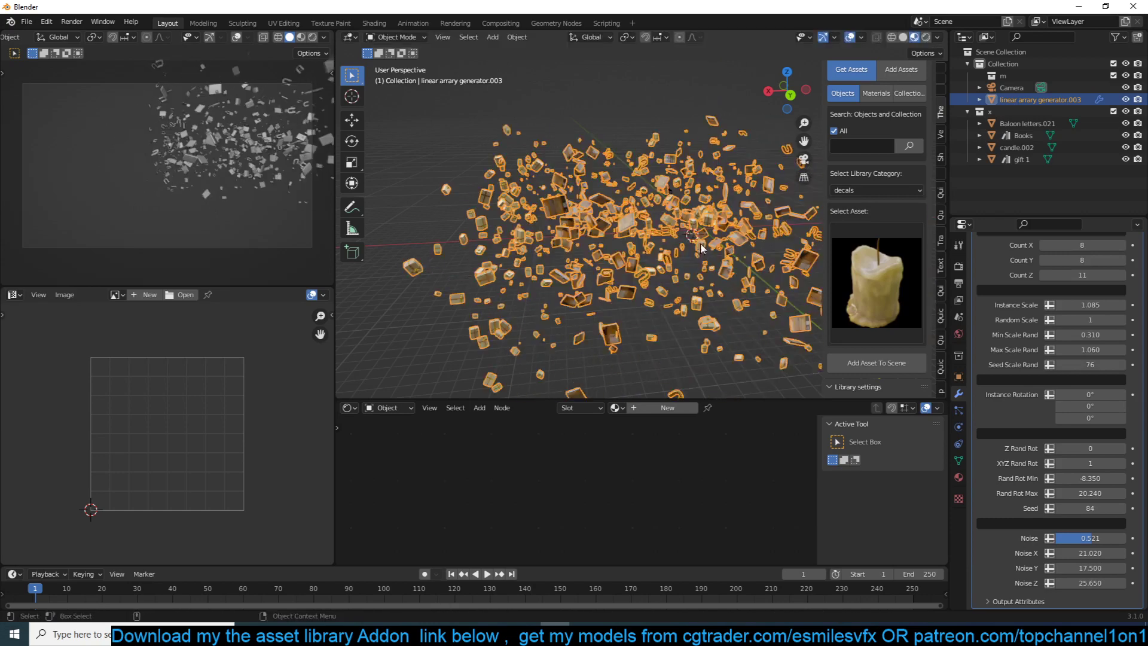
middle_drag(702, 248, 589, 283)
click(656, 263)
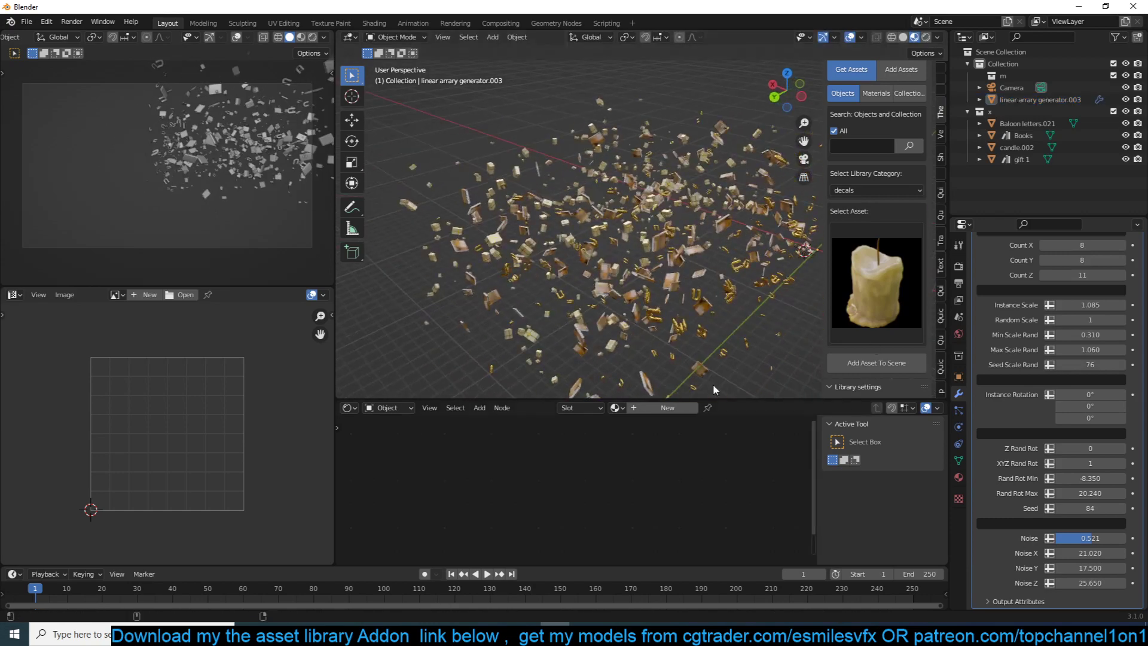
middle_drag(713, 389, 633, 278)
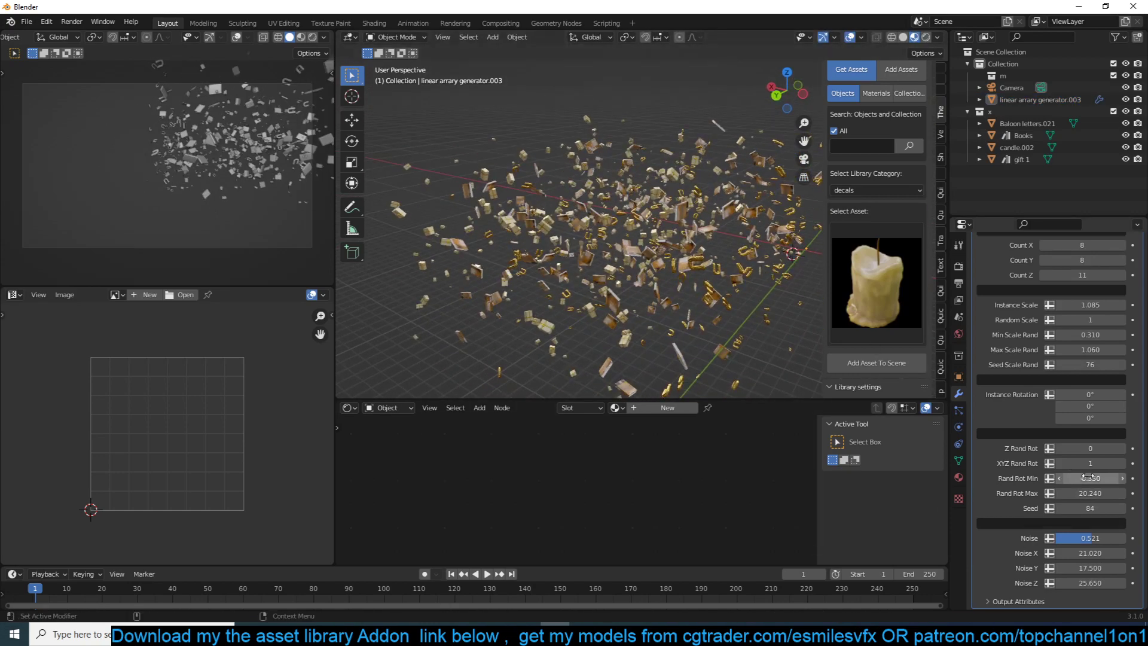
Step: Animate Rand Rot Min with keyframes of -7.750 at frame 1 and 5.030 at frame 106
key(i)
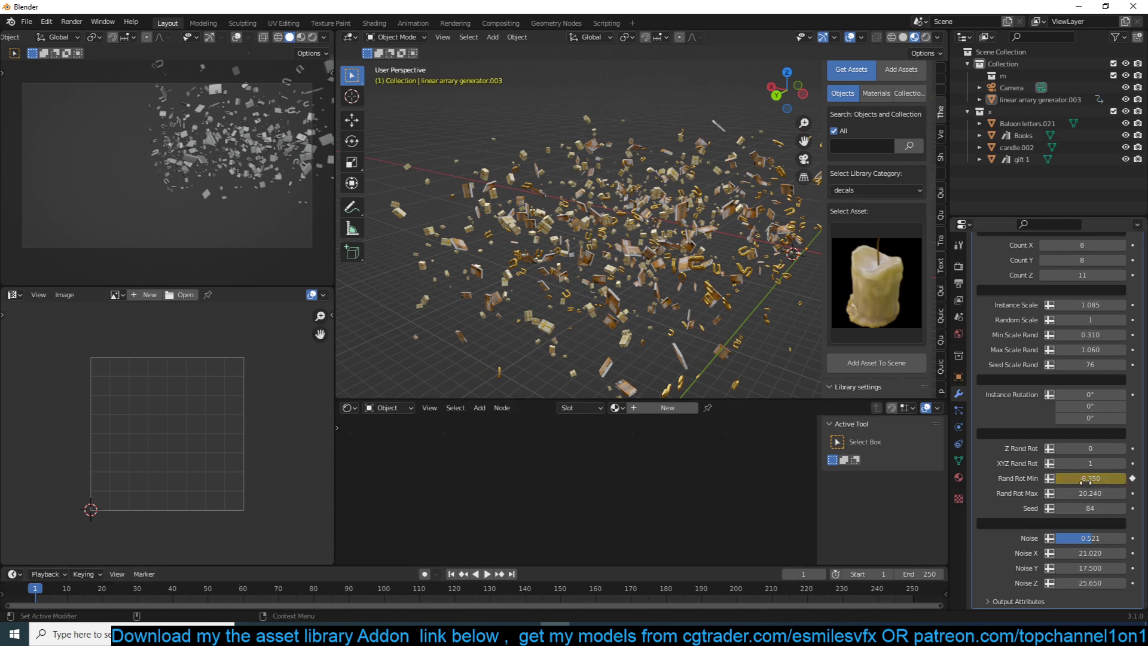
drag(1090, 478, 1125, 478)
drag(783, 565, 768, 526)
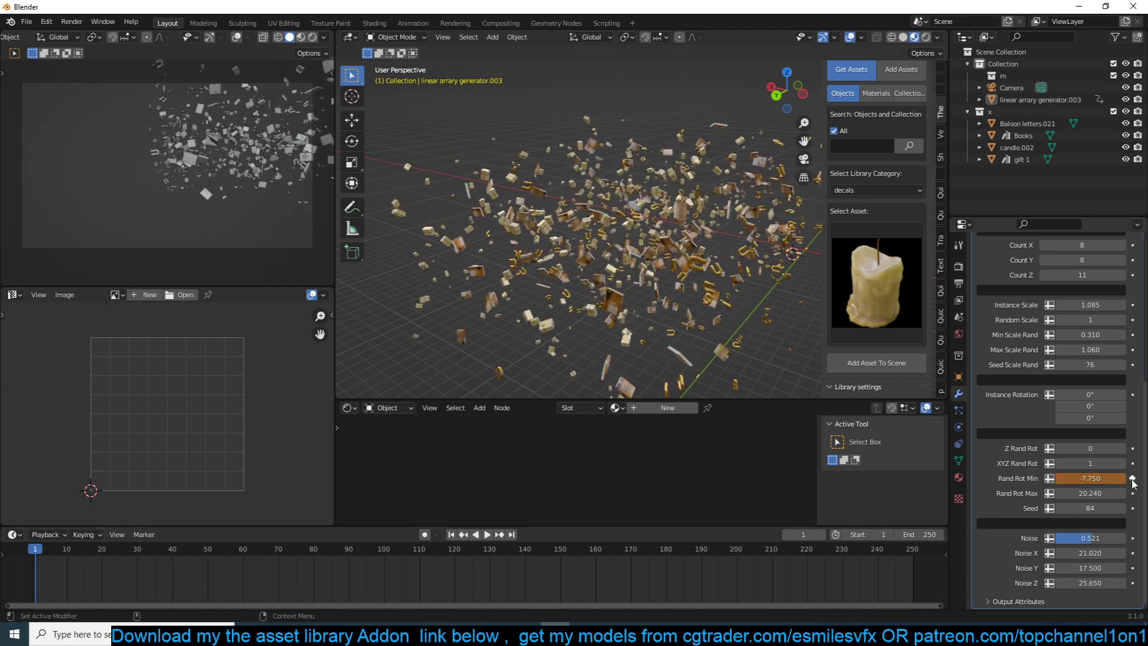
click(406, 571)
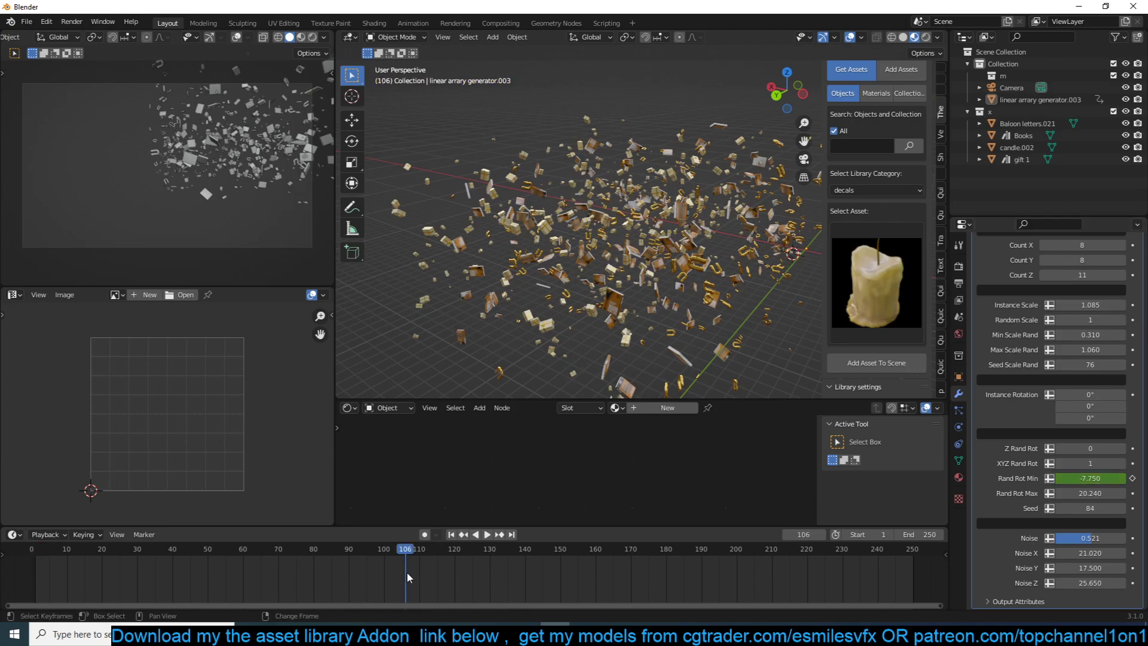
drag(1090, 479, 1098, 480)
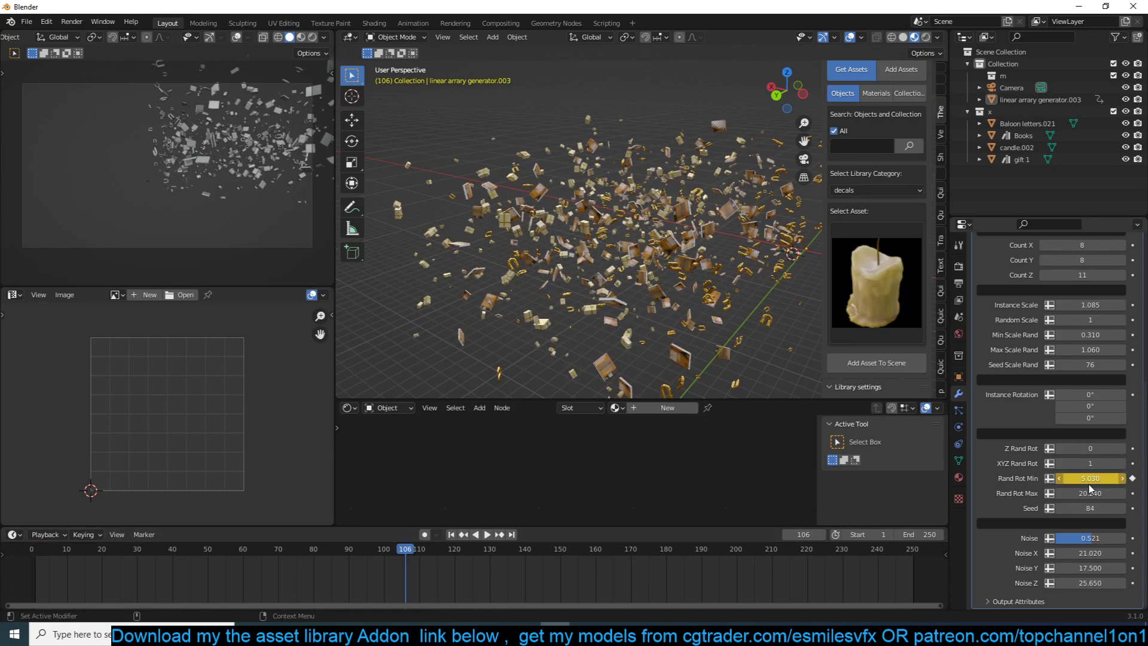
Step: Play the random rotation animation from near the start and watch it up close, with the array deselected and selected
click(42, 573)
key(space)
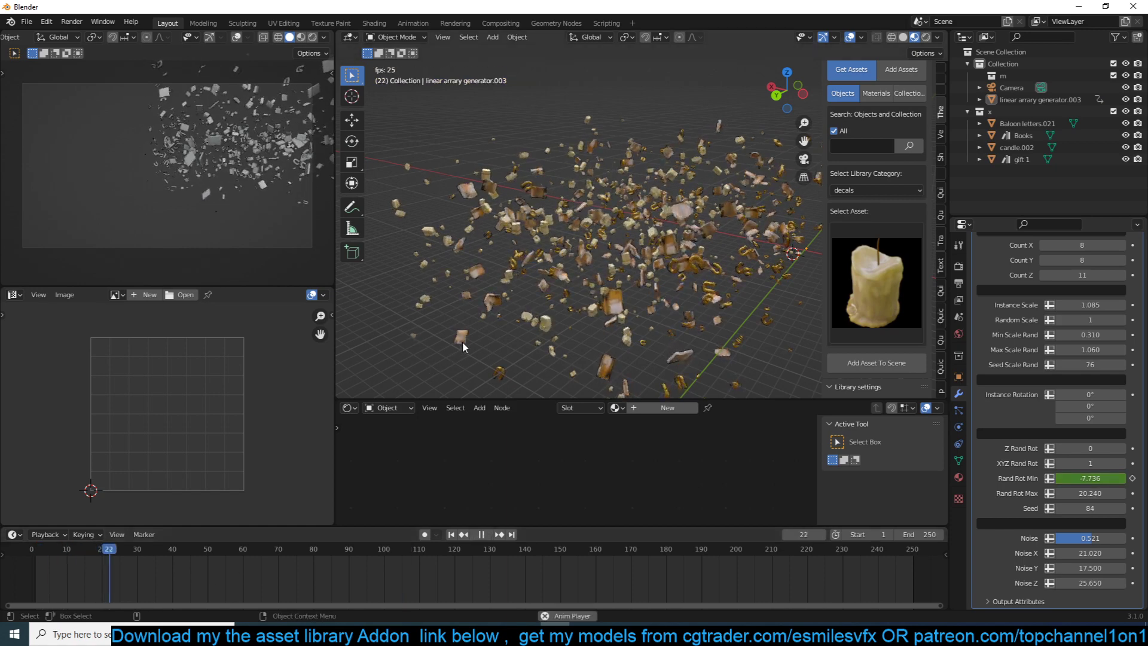
scroll(462, 342, up, 4)
middle_drag(464, 341, 526, 333)
key(Escape)
click(525, 331)
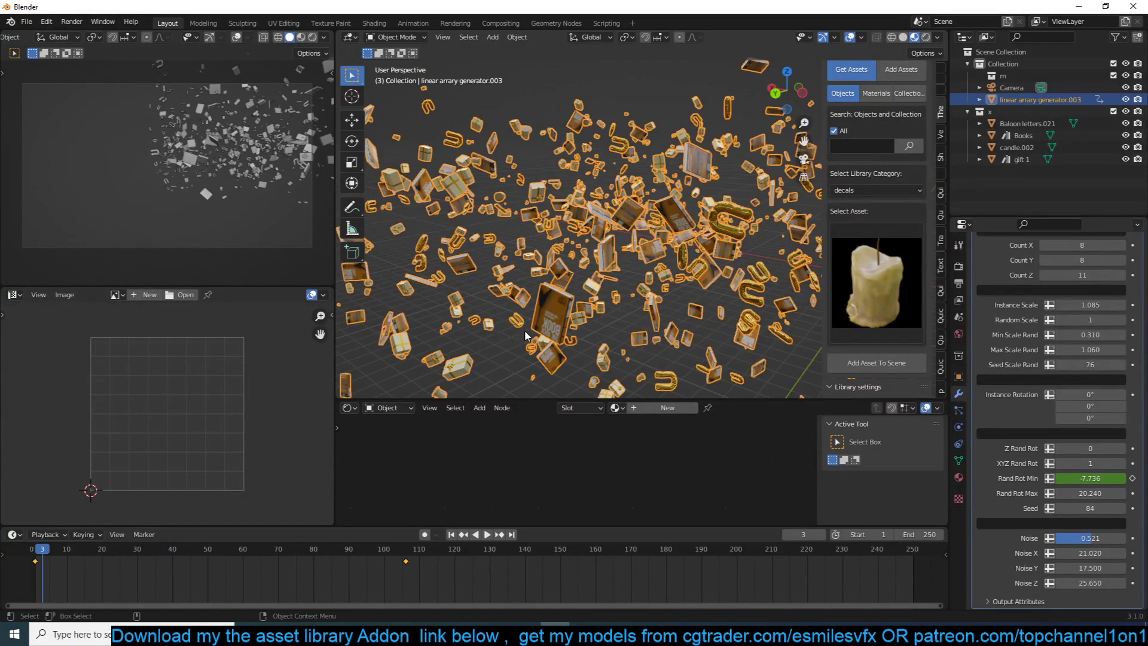
key(space)
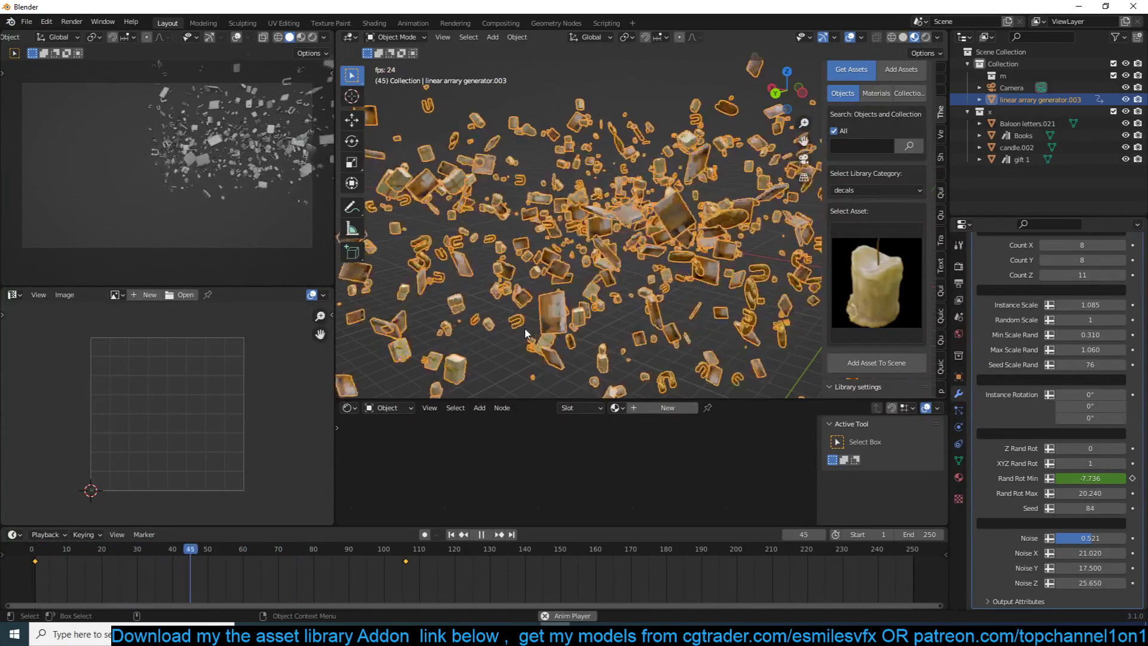
key(Escape)
key(alt+a)
Step: Select the array, hide the viewport toolbar, and try Solid shading before returning to Material Preview
scroll(1014, 389, up, 3)
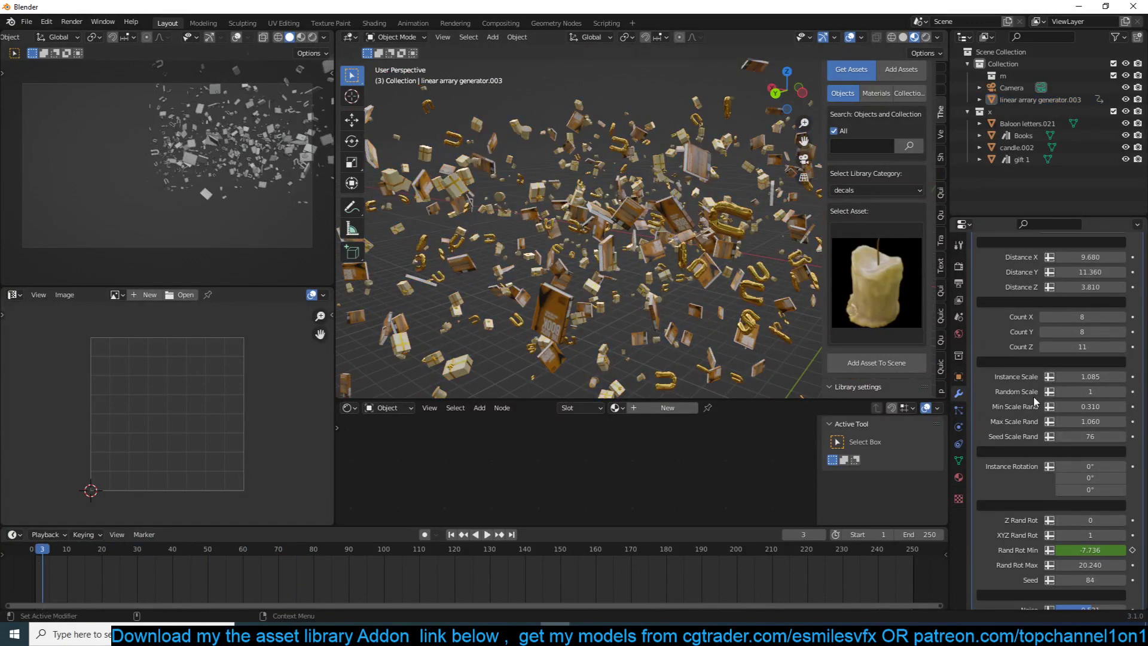
middle_drag(478, 257, 564, 290)
click(673, 300)
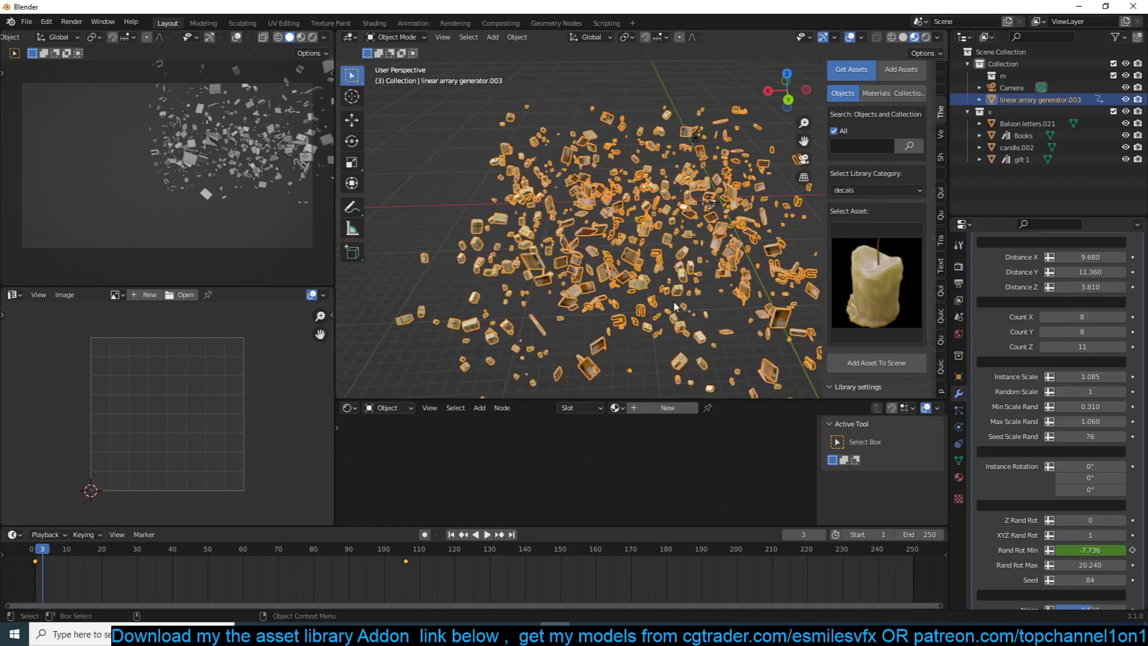
key(t)
key(z)
click(744, 304)
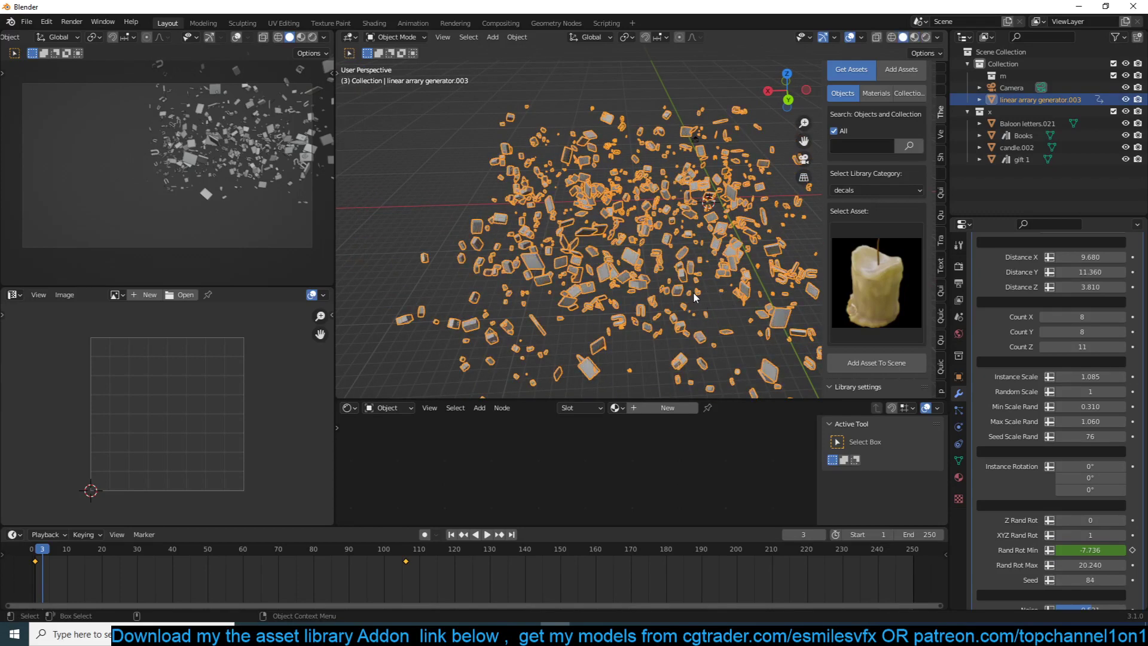
click(917, 39)
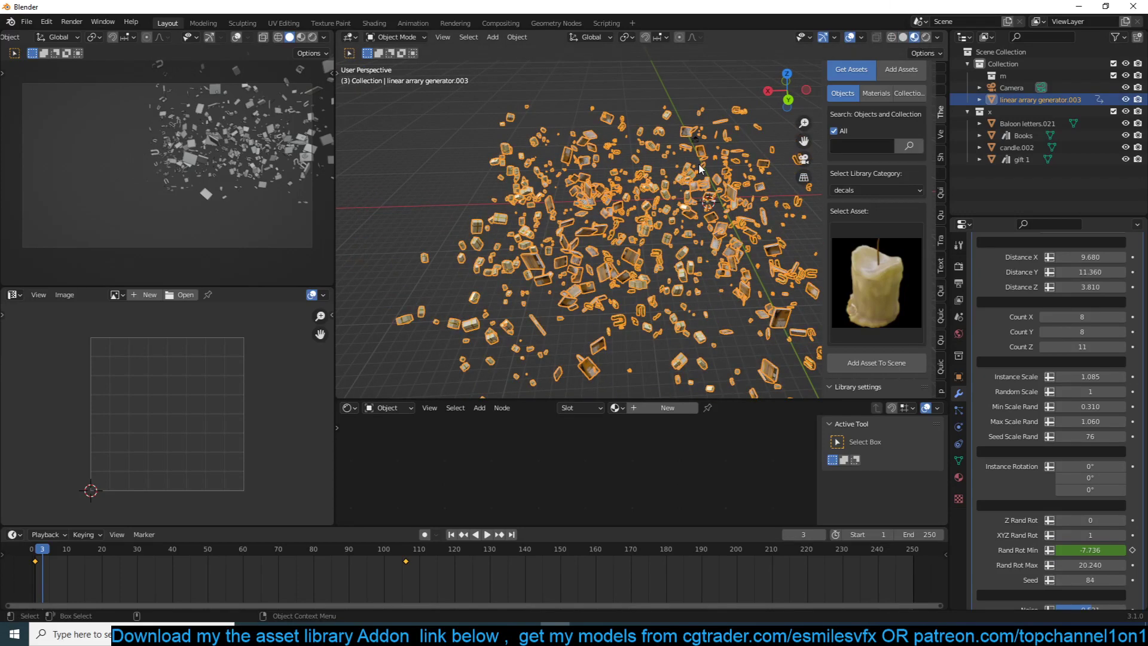
Step: Add an empty near the middle of the array as seen from the top and scale it to 3.422
key(KP_7)
key(alt+a)
key(shift+a)
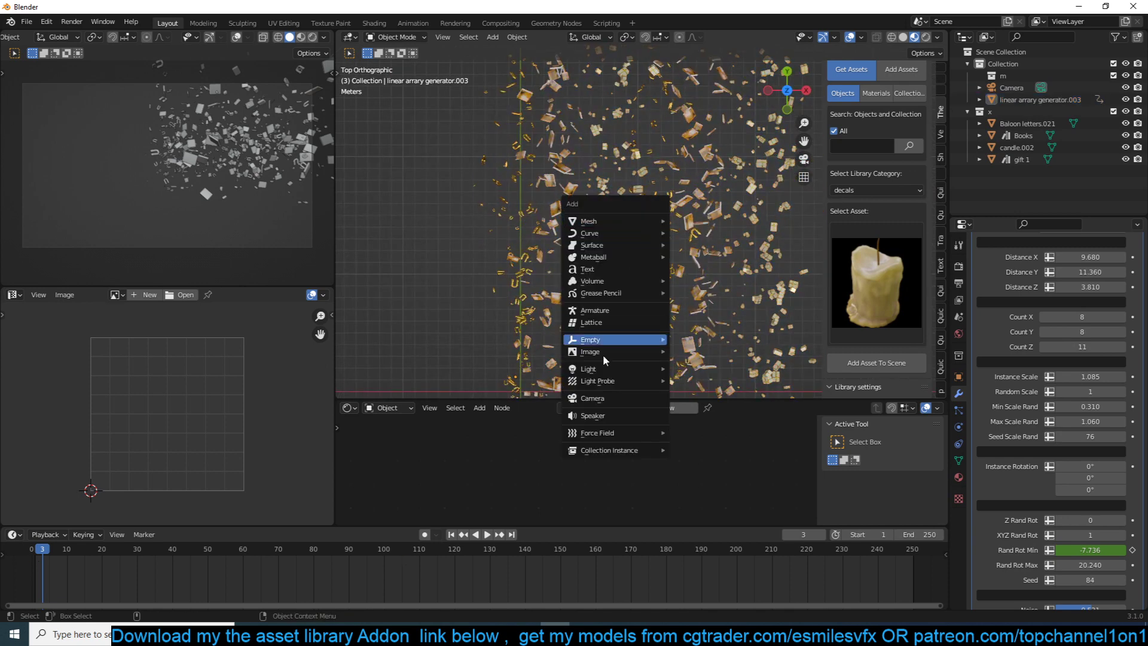
mouse_move(613, 343)
click(717, 365)
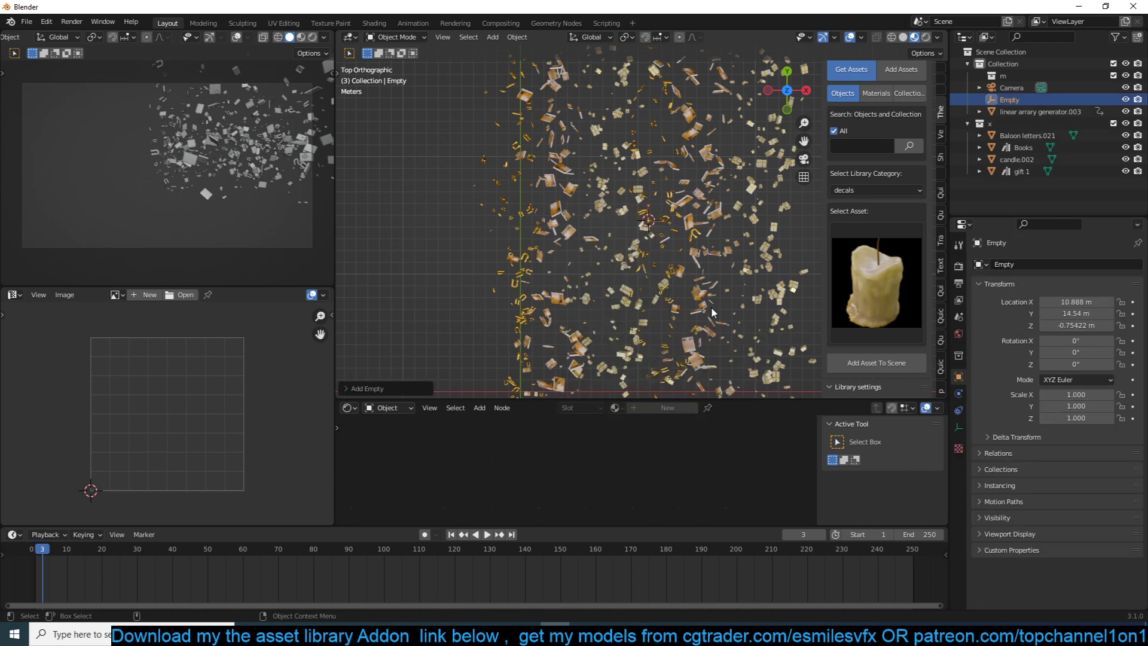
scroll(691, 250, down, 2)
key(s)
click(756, 246)
Step: Parent the linear array generator to the empty with the Object option, and select only the empty
click(704, 242)
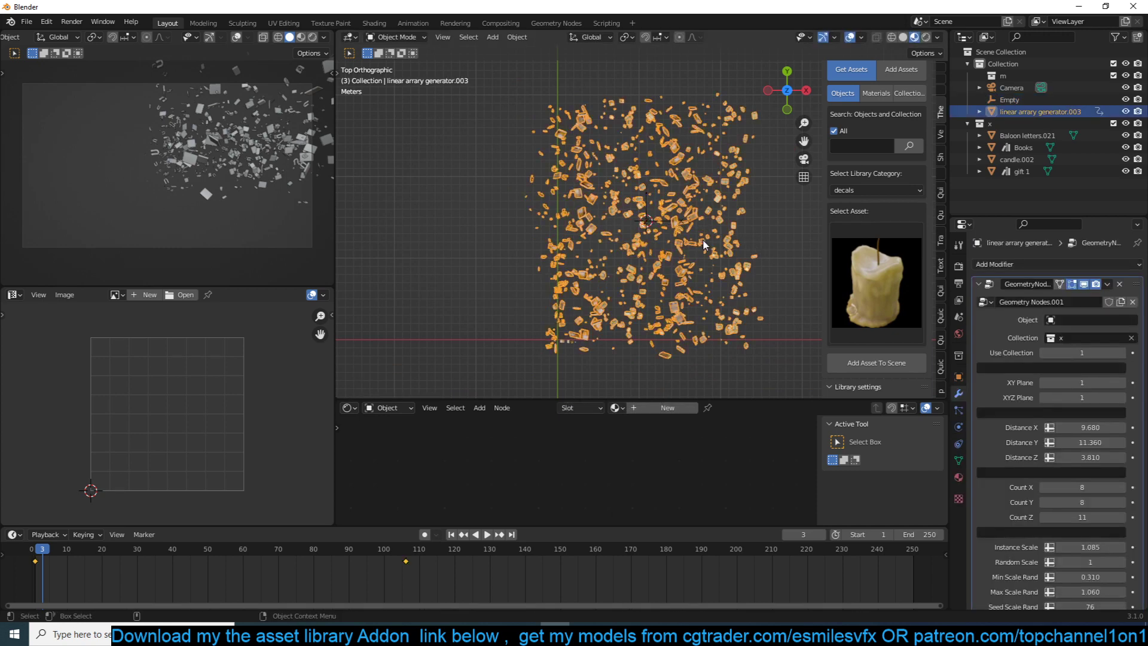
shift+click(667, 225)
key(ctrl+p)
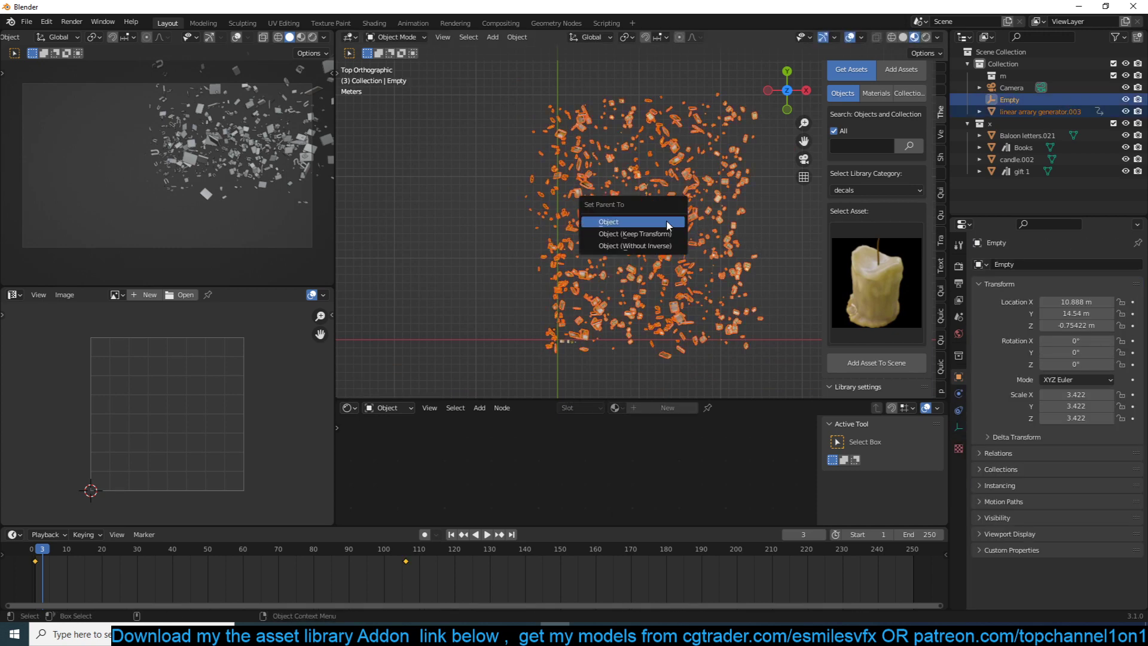
click(667, 221)
click(663, 221)
click(663, 221)
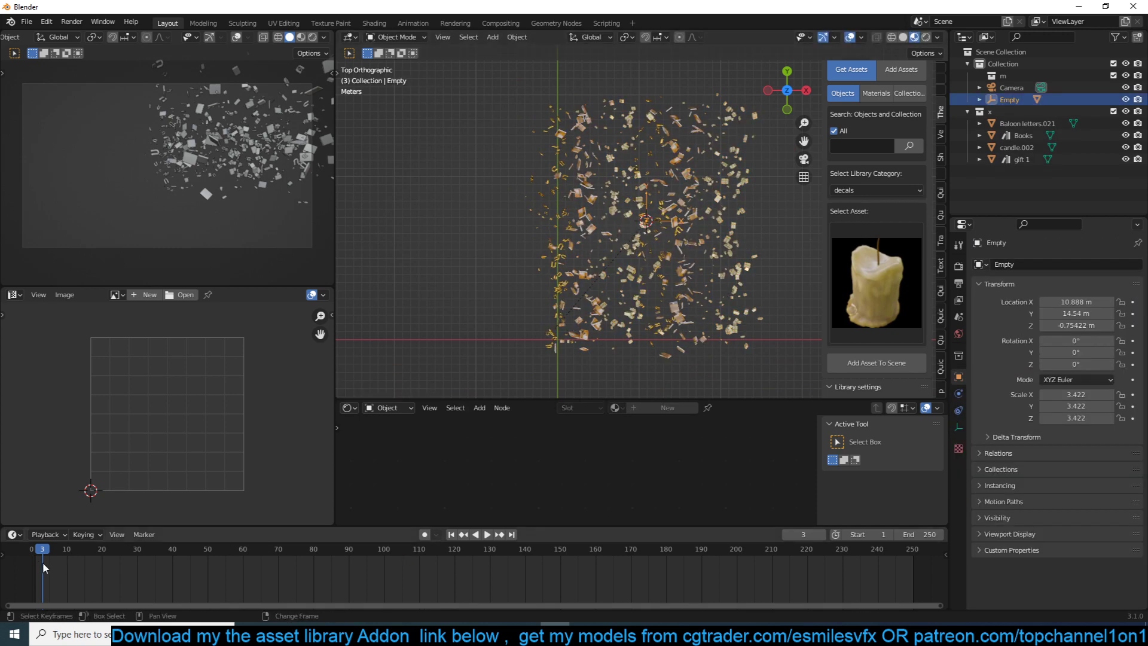
Step: With Auto Keying on, animate the empty's Z rotation from 0° at frame 1 to 242° at frame 79, using Vector keyframe handles
key(Escape)
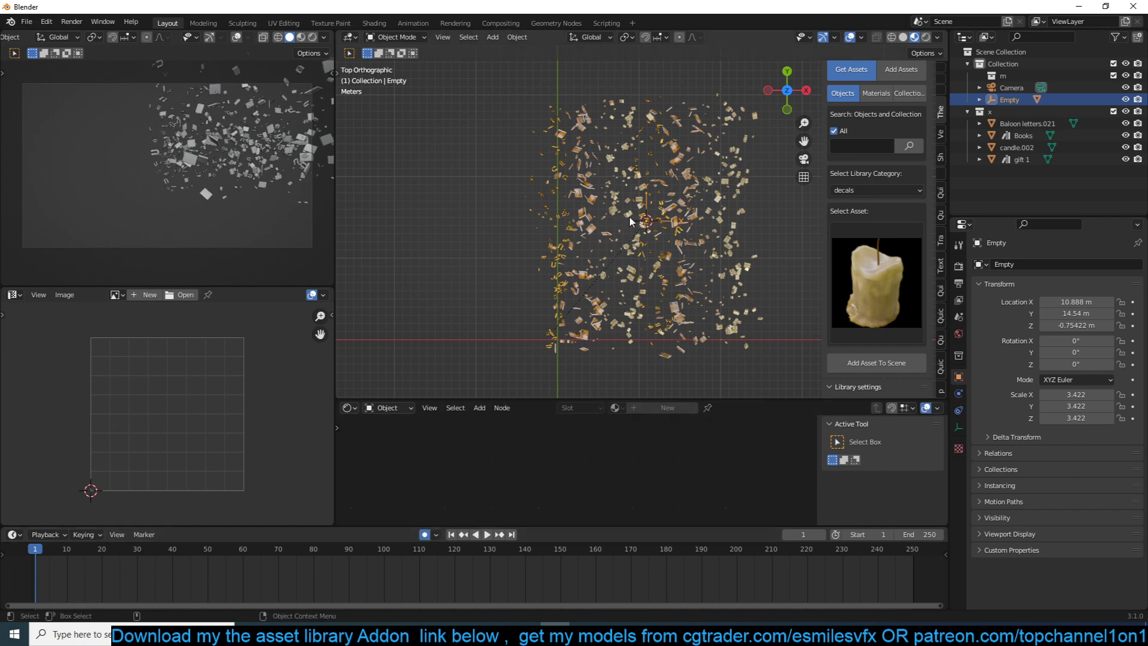
key(i)
click(310, 561)
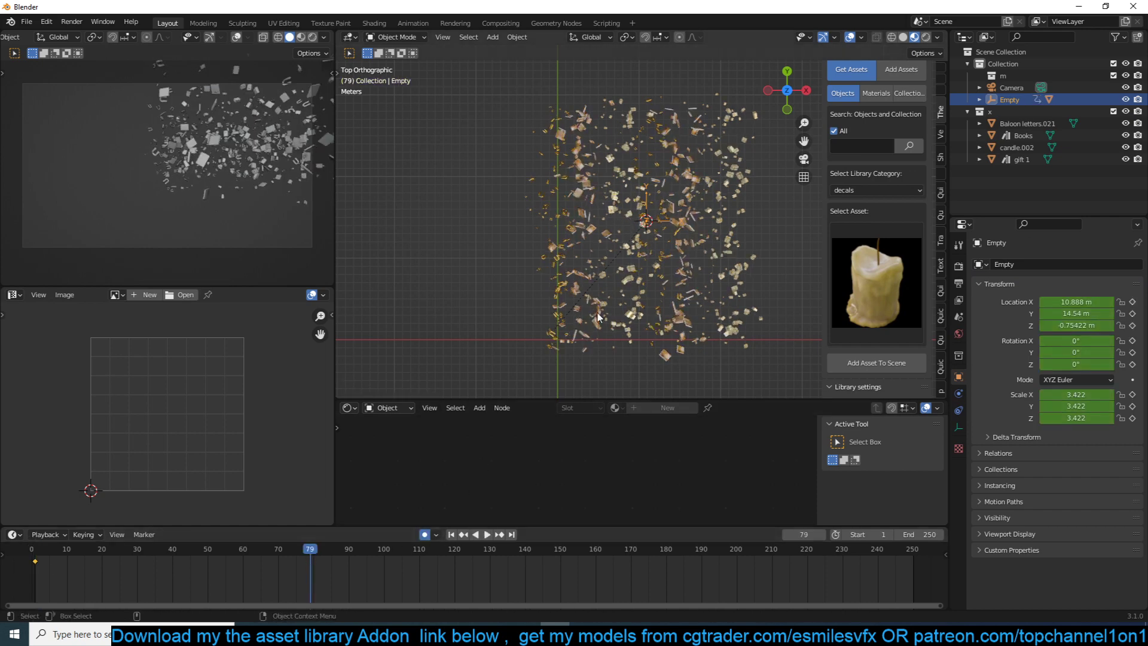
key(r)
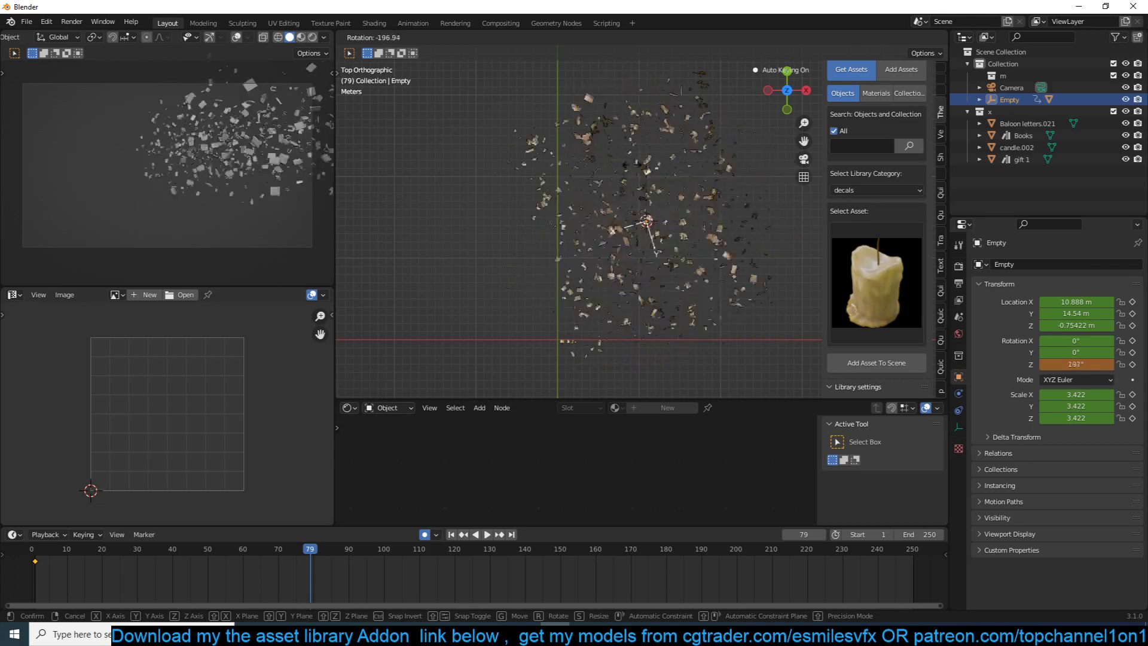
click(112, 514)
key(v)
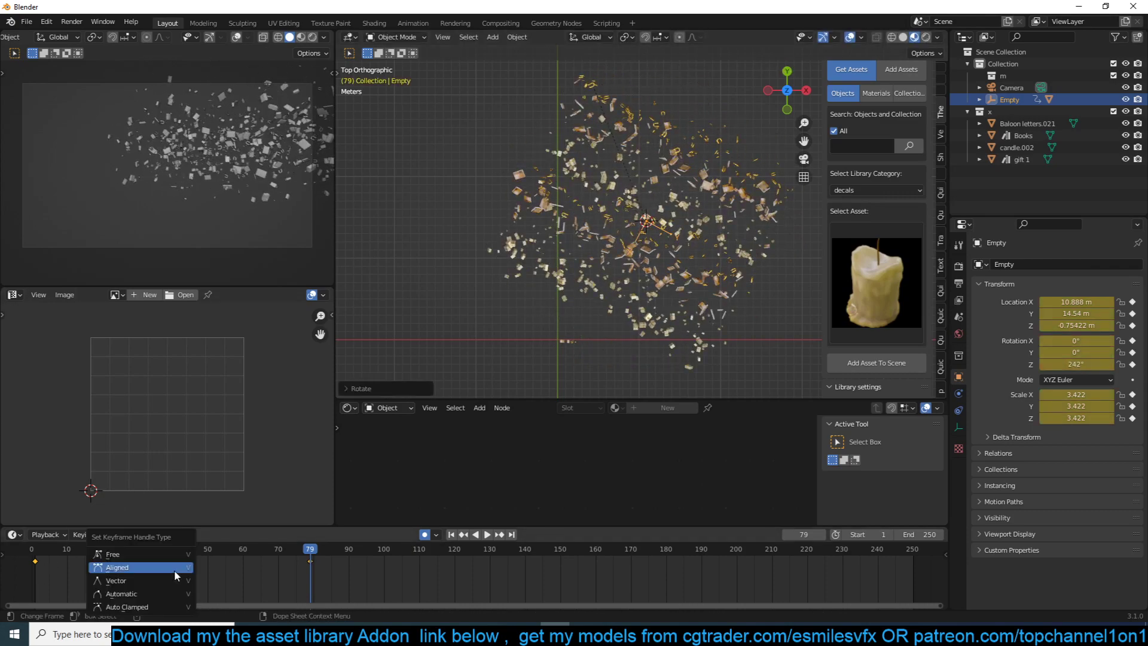
click(175, 580)
Step: Play the rotating array animation from the start and watch it from the top and from the side
click(11, 567)
key(space)
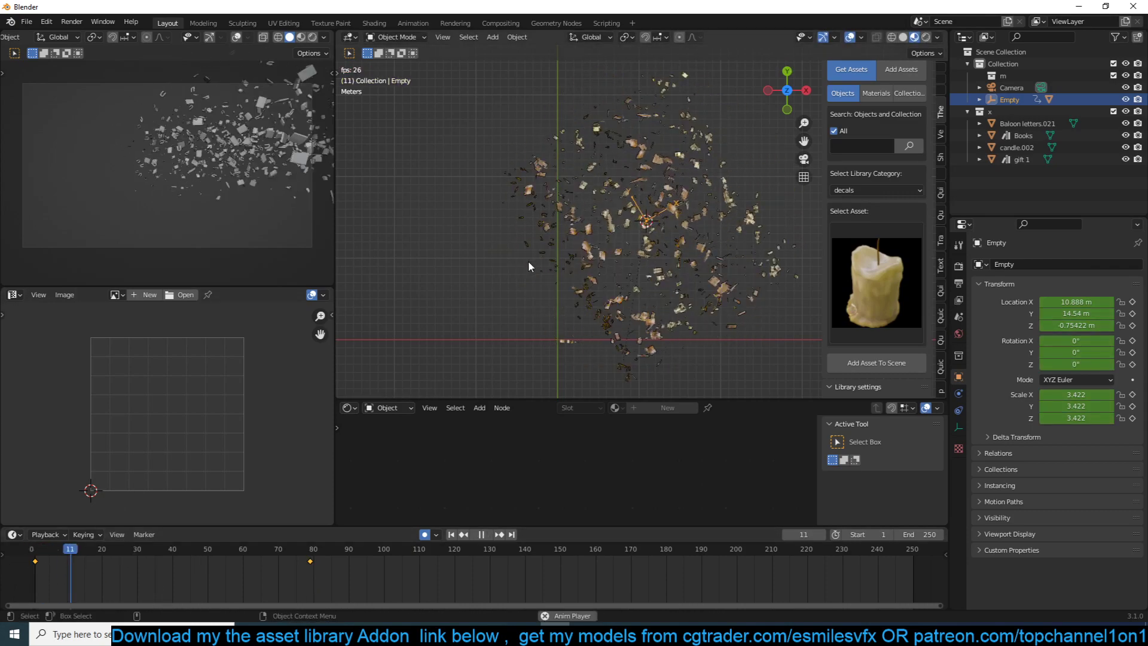
middle_drag(600, 240, 556, 130)
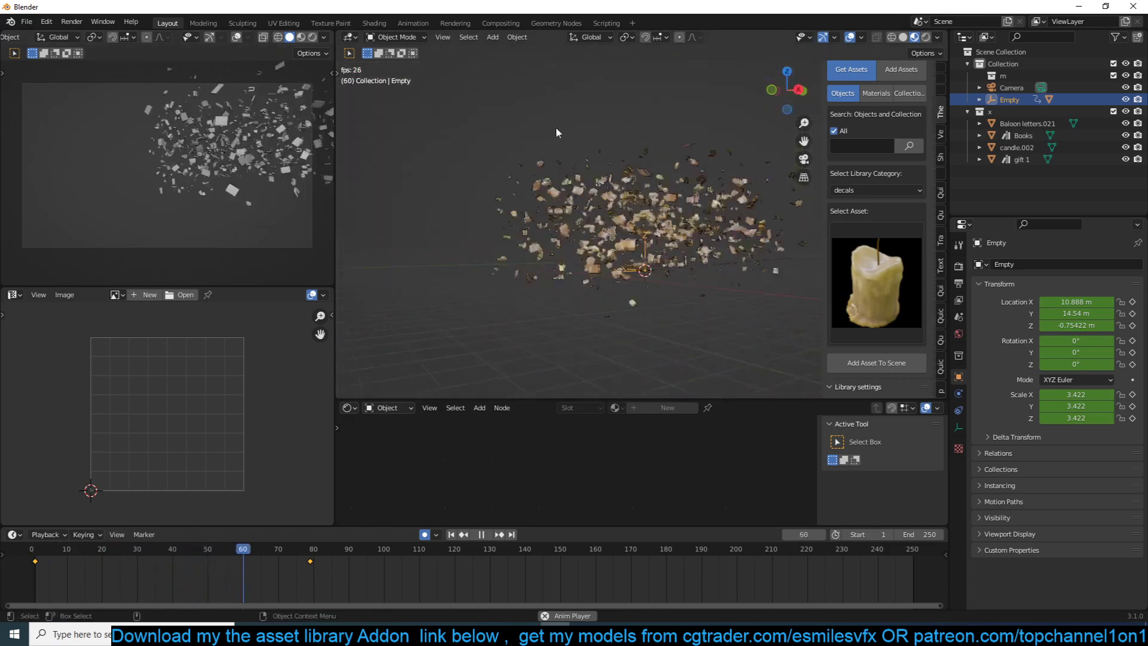
Step: Watch the rotating array animation up close, replay it from the start, and stop it at frame 29
scroll(557, 130, up, 4)
click(633, 135)
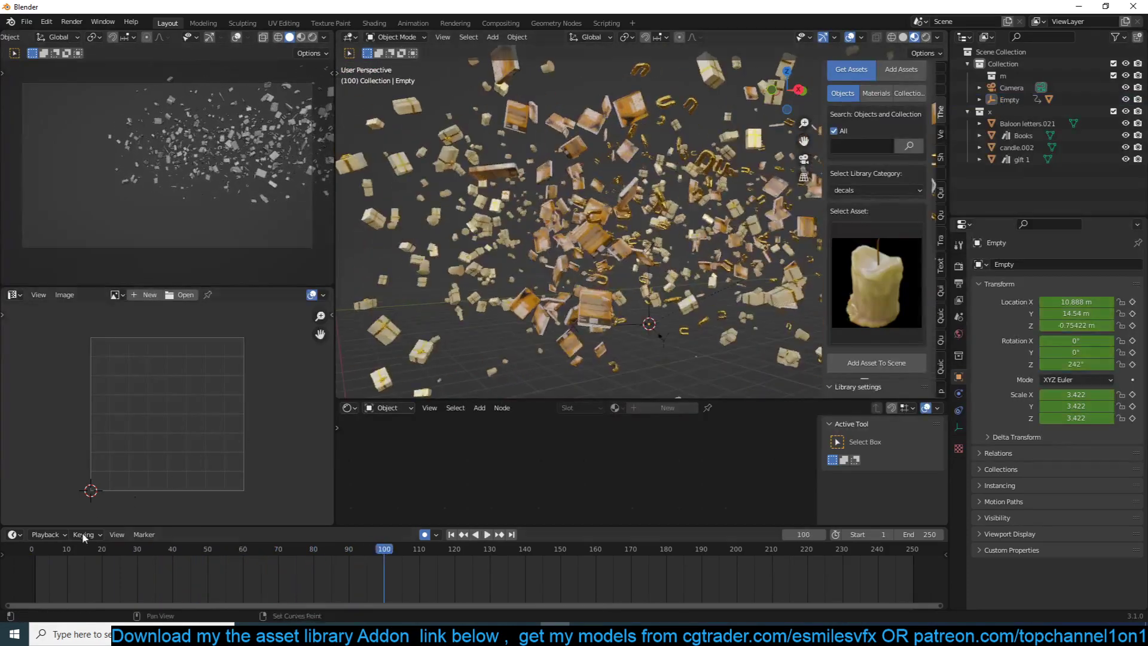
key(shift+Left)
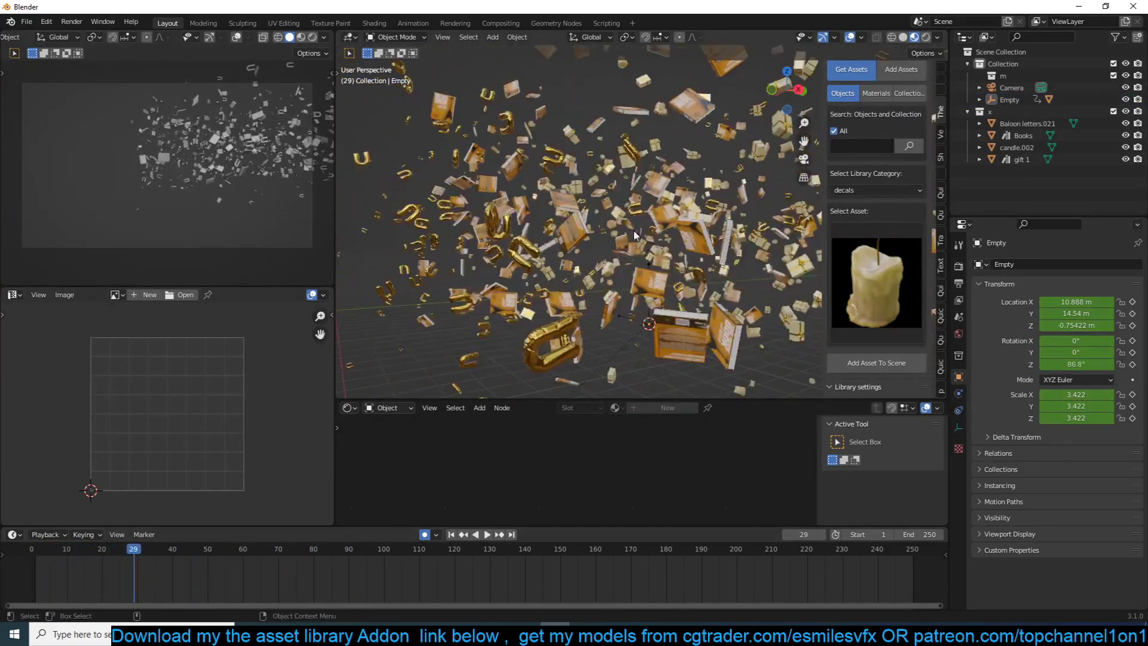
key(space)
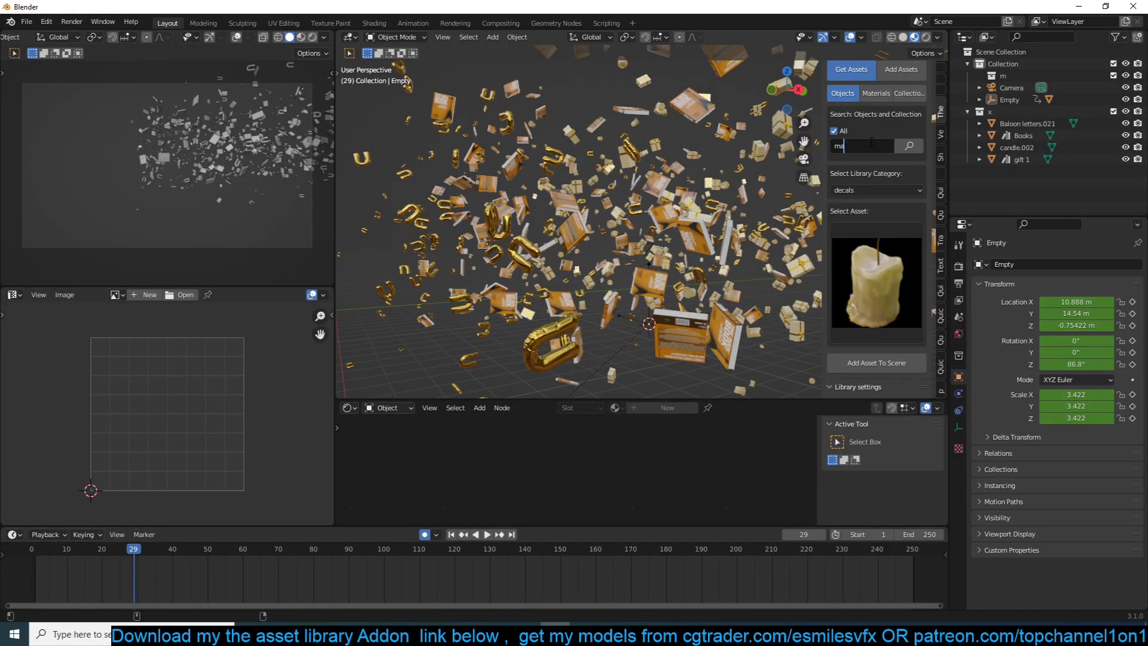
Step: Search the asset library for "man" and add the standing man in a dark suit to the scene
key(Return)
click(883, 268)
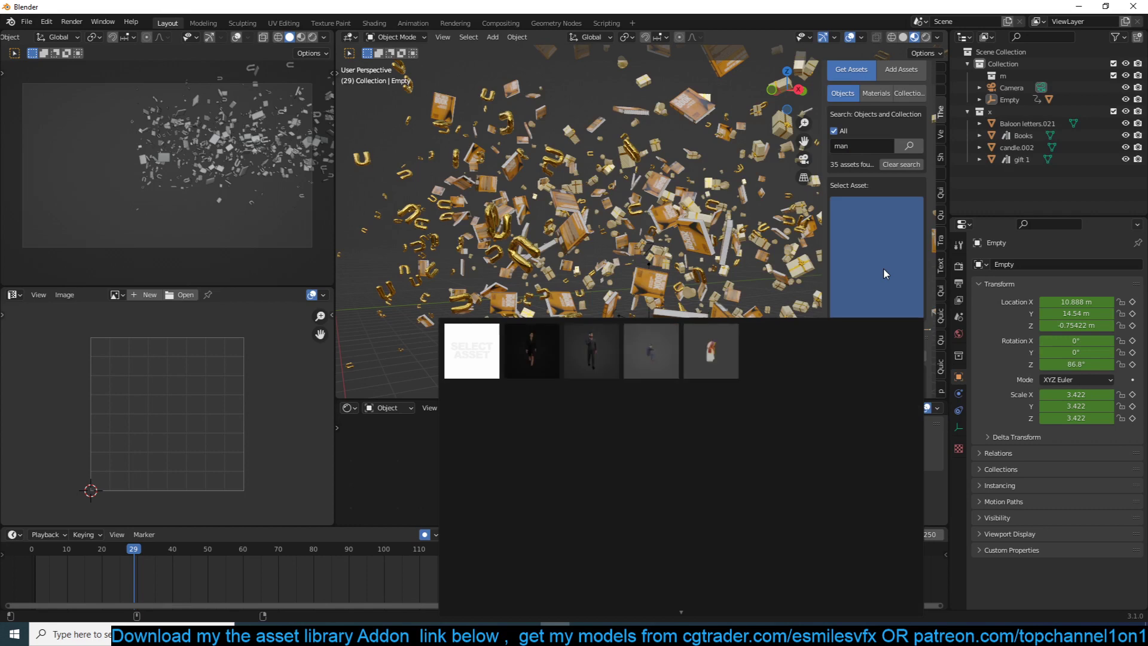
click(598, 344)
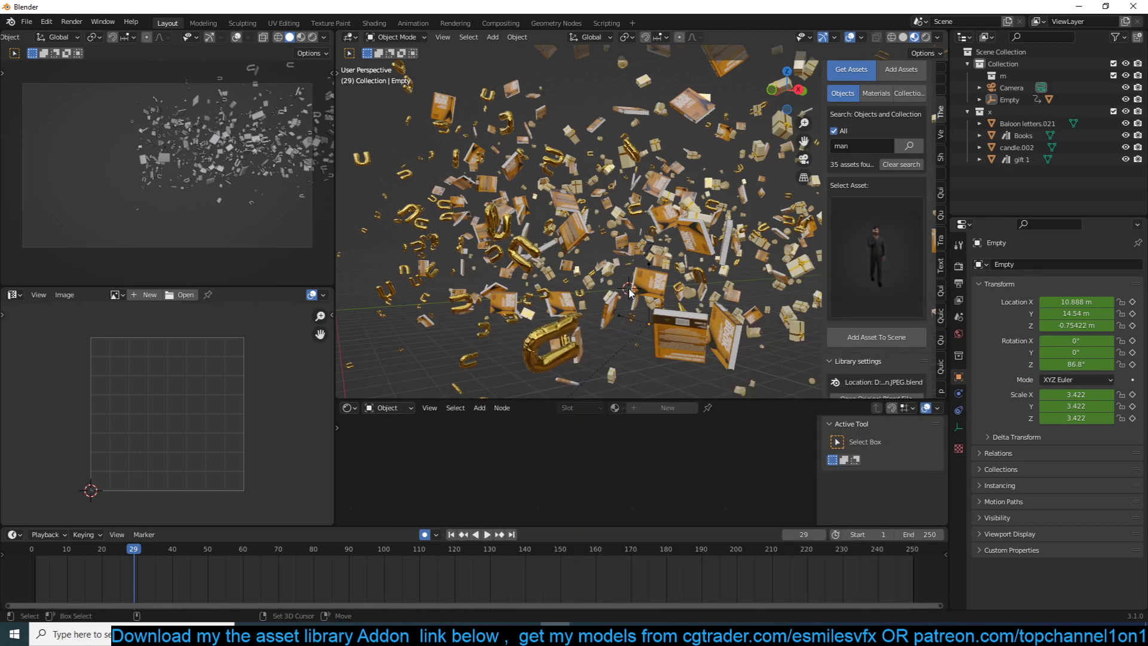
scroll(746, 185, down, 5)
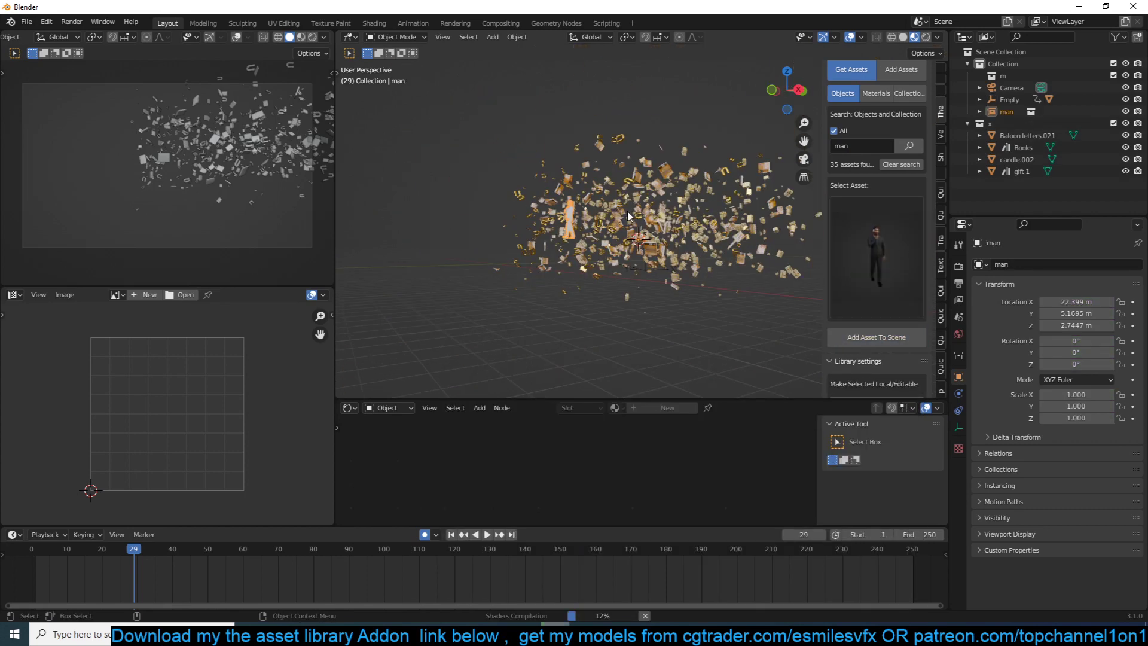
middle_drag(746, 185, 639, 214)
scroll(628, 272, down, 4)
scroll(595, 272, up, 4)
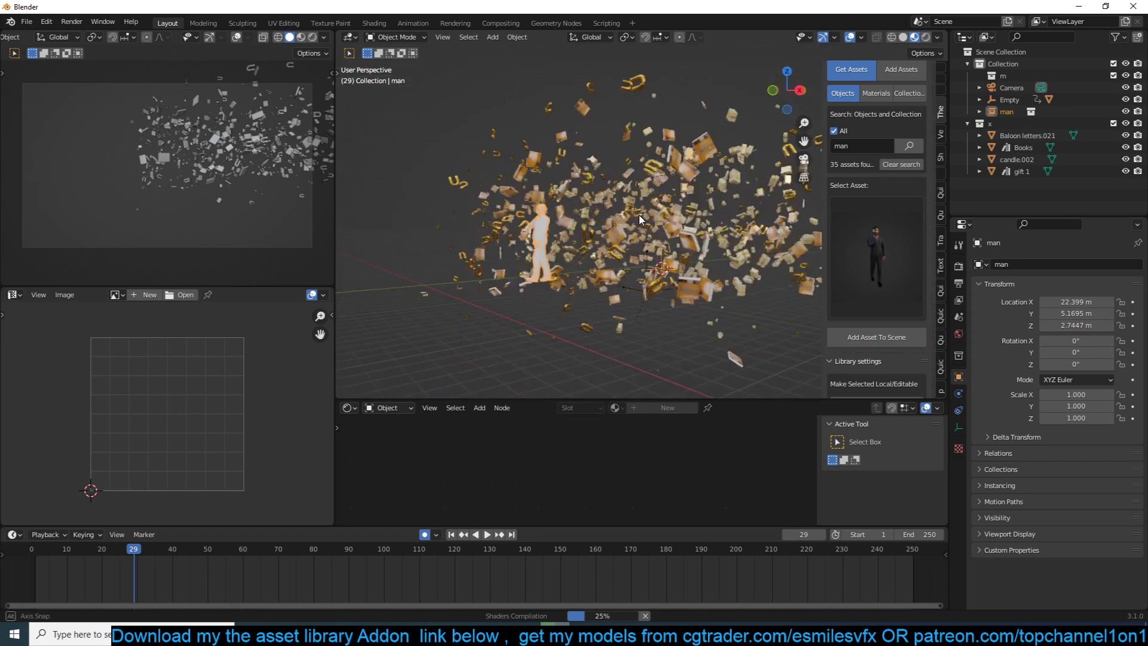
scroll(639, 216, up, 2)
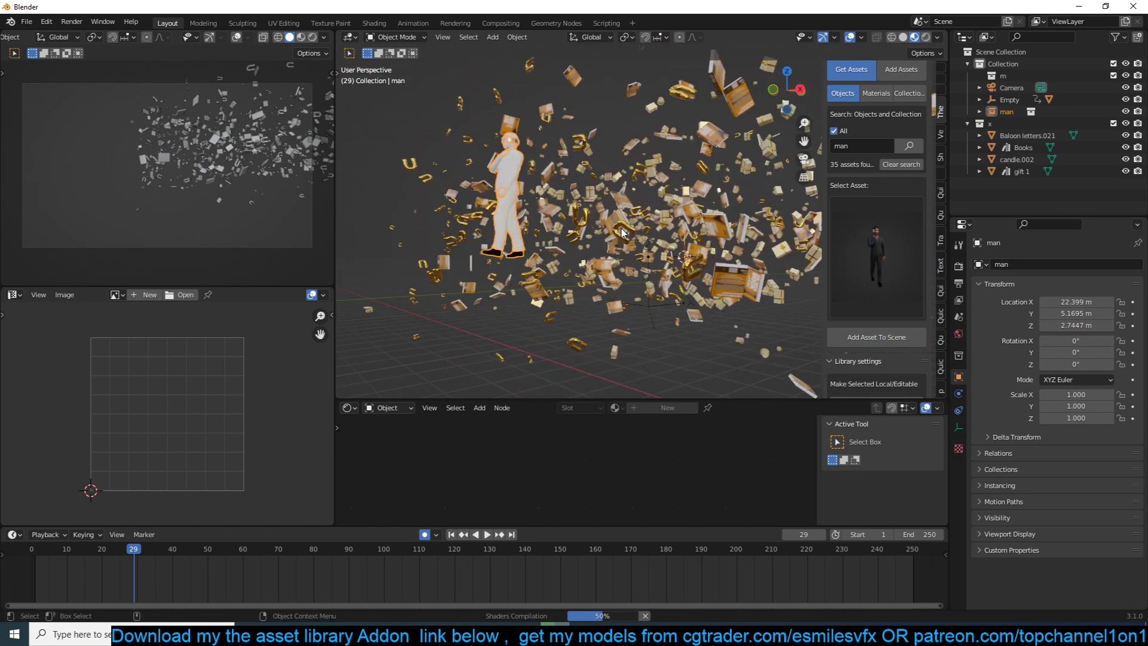
Step: Move the man to the middle of the array as seen from the top, at about X 10.384 m, Y 21.206 m
key(KP_7)
scroll(628, 236, down, 5)
scroll(637, 239, up, 6)
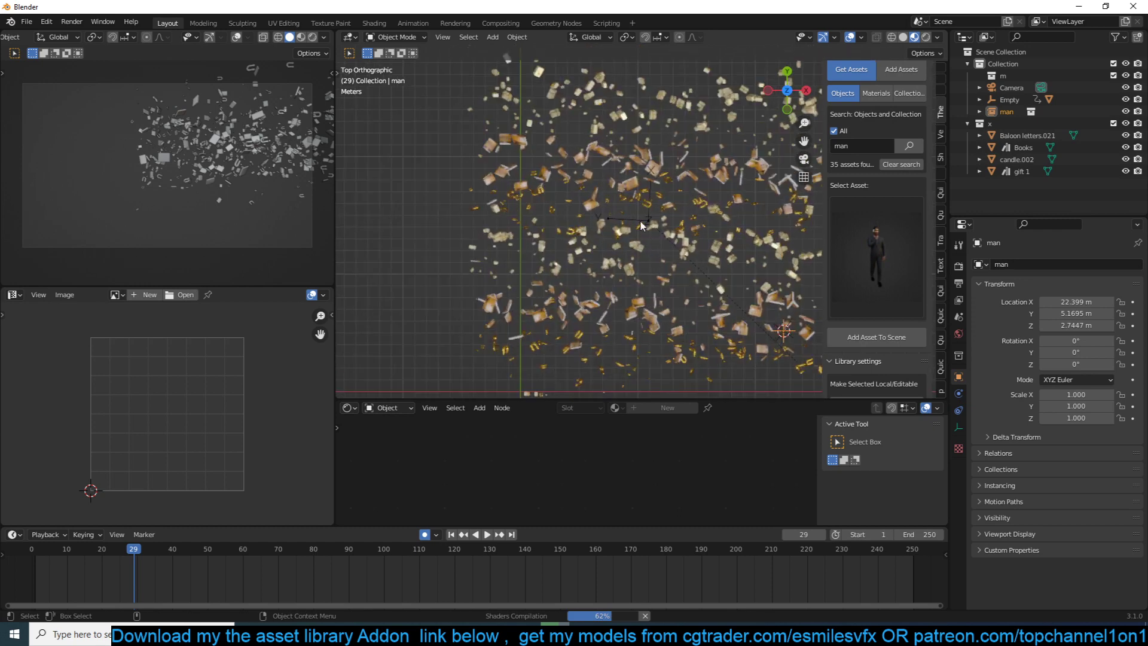
key(g)
click(496, 47)
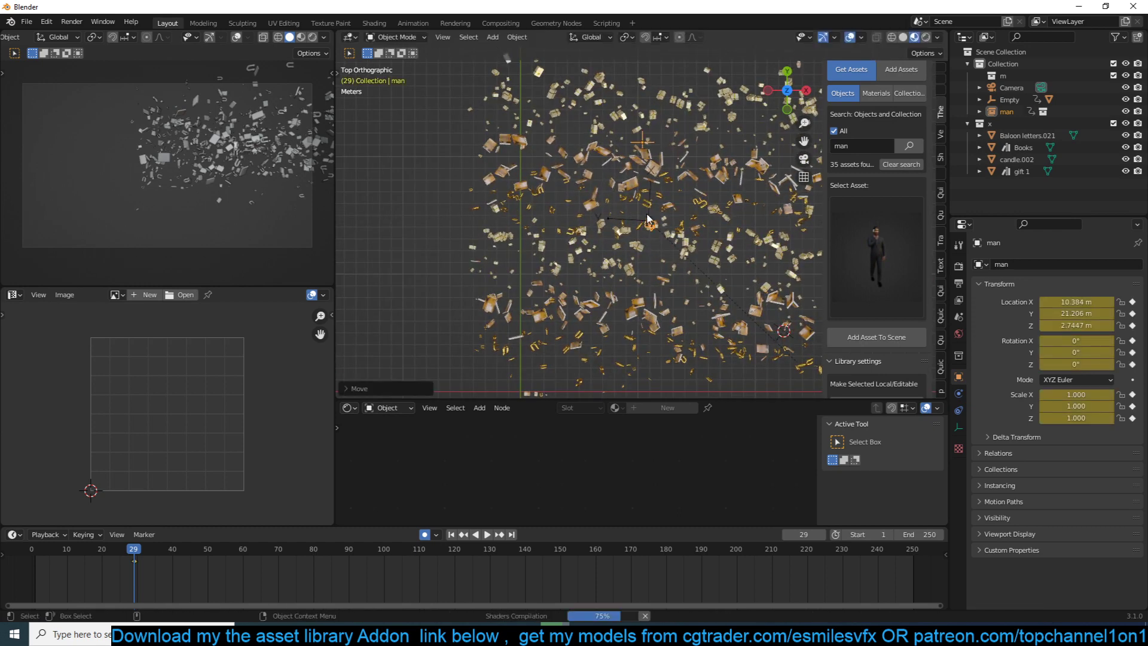
key(period)
click(729, 247)
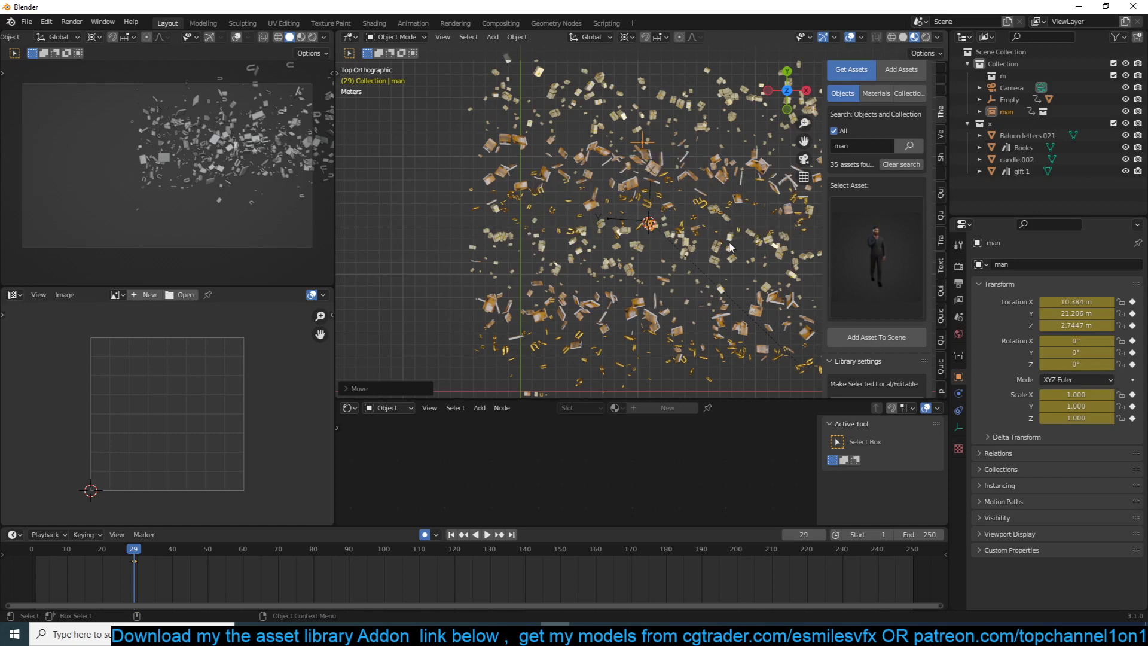
Step: Scale the man to 2.295, position him amid the array as seen from the front, and delete his keyframe at frame 29
key(KP_1)
scroll(728, 245, up, 3)
key(s)
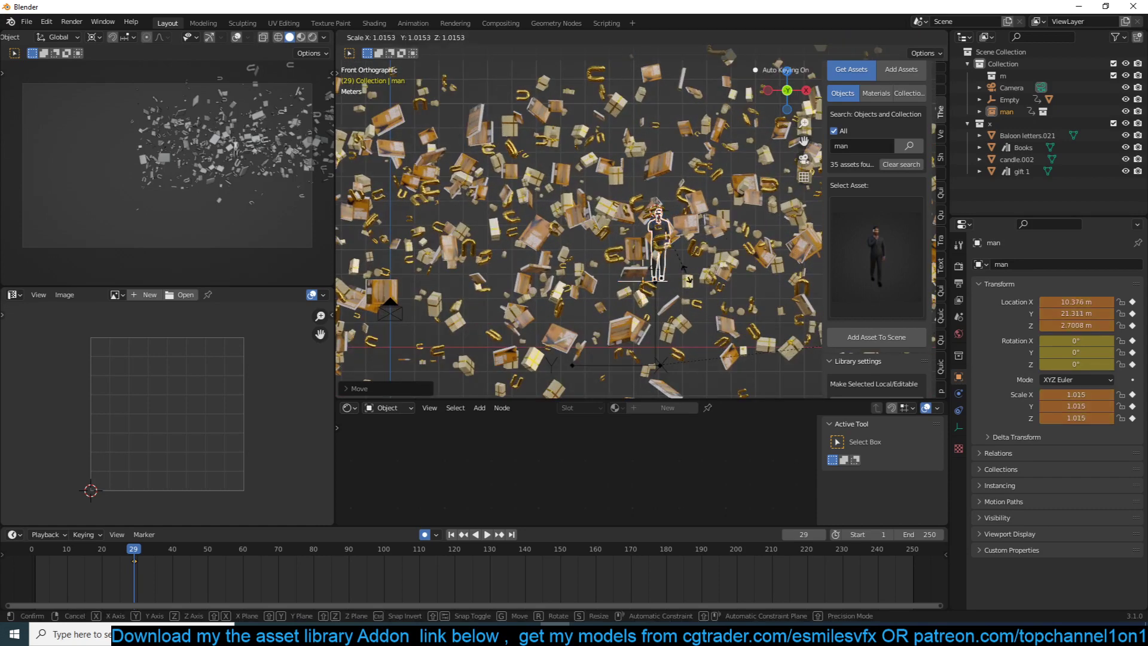
click(851, 363)
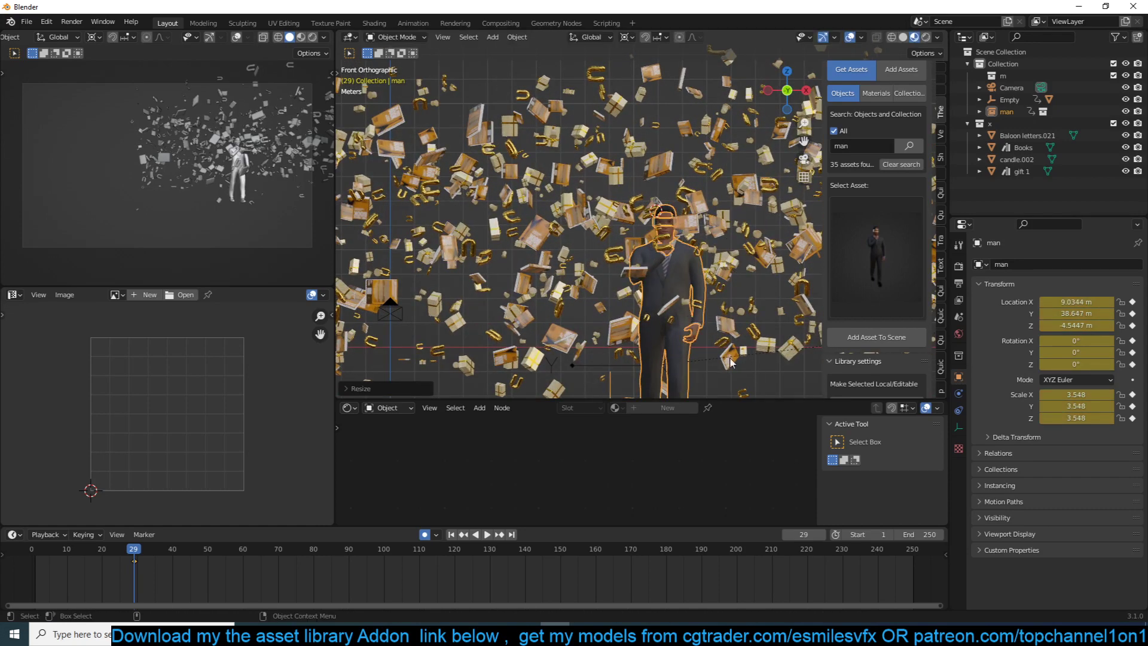
key(g)
click(725, 213)
key(s)
click(706, 215)
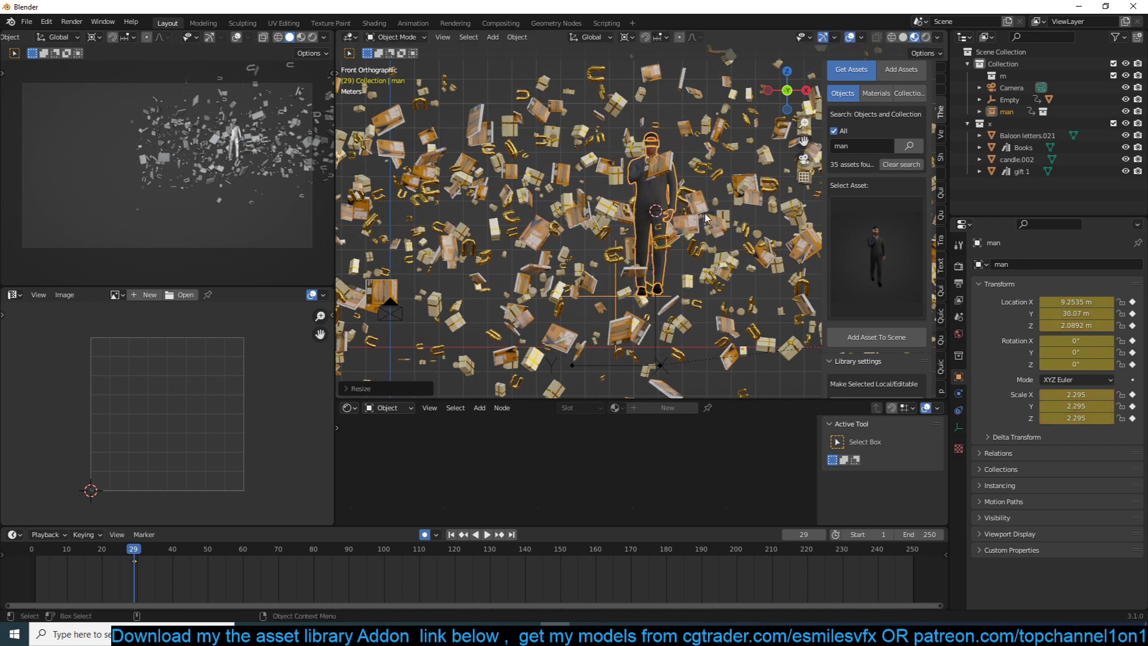
key(g)
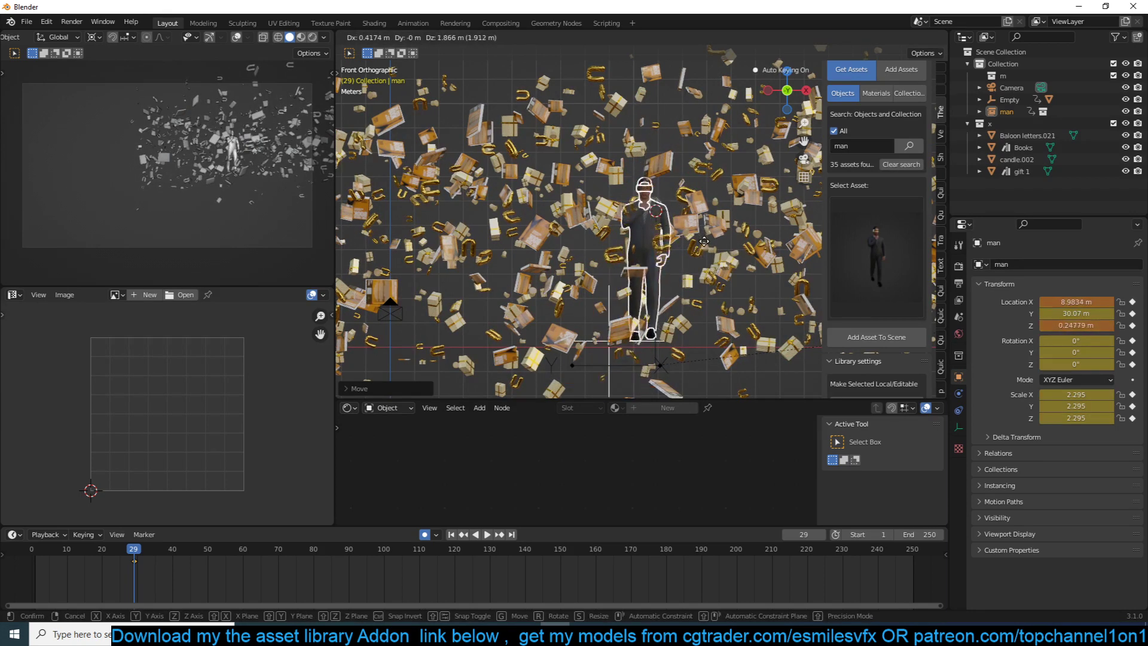
click(705, 242)
key(x)
click(188, 569)
Step: Deselect everything and play the animation to view the objects circling the man in perspective
middle_drag(543, 261, 582, 247)
key(alt+a)
scroll(557, 292, down, 5)
key(space)
scroll(594, 202, up, 4)
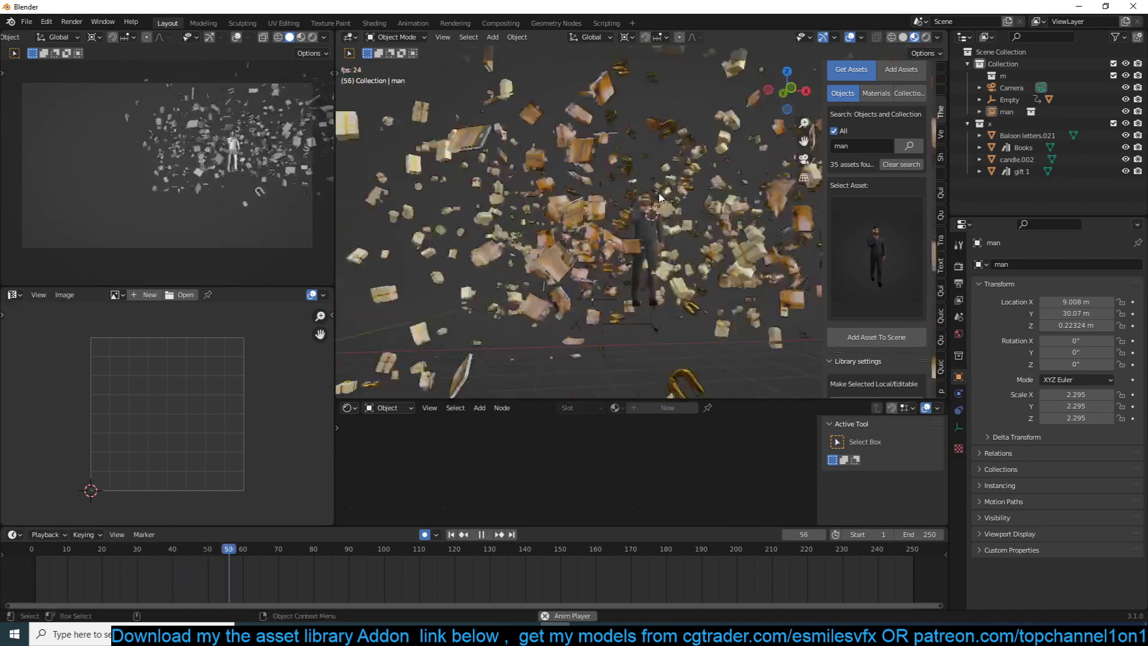
key(Escape)
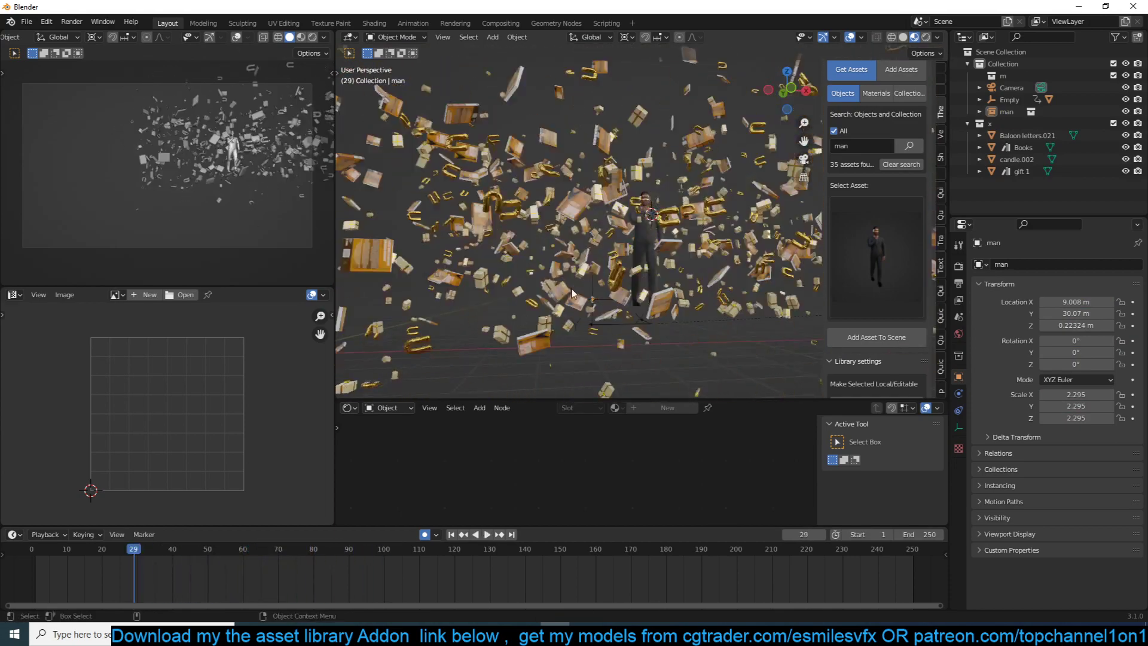
Step: Select the linear array generator and replay the animation around the man from the start, stopping at frame 70
click(533, 305)
key(space)
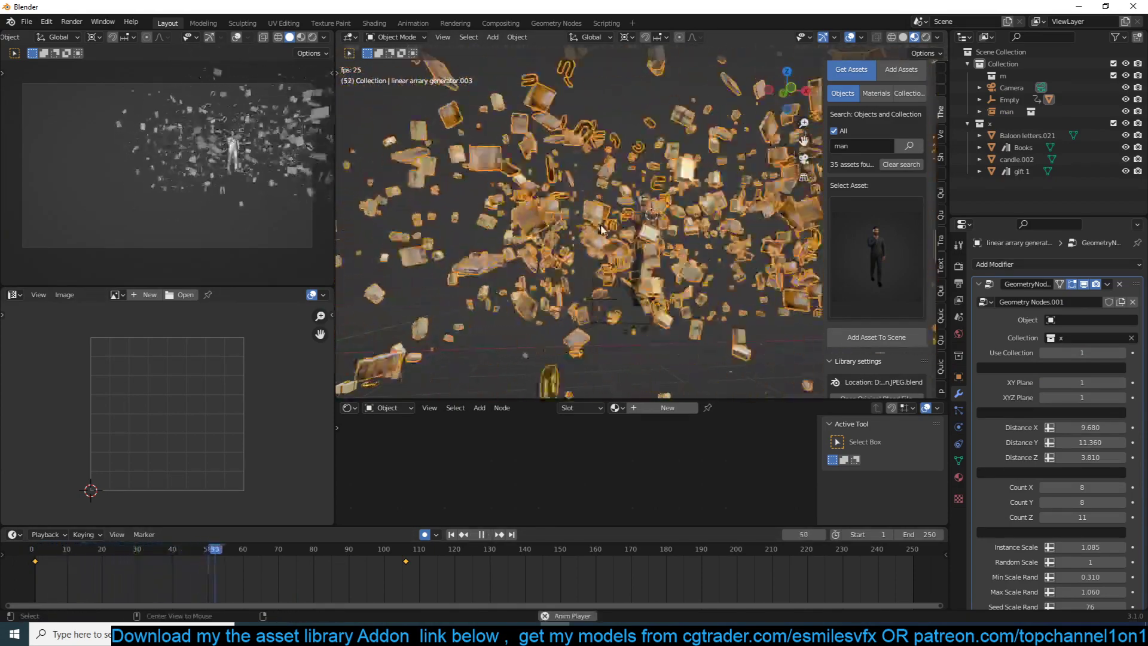
click(615, 226)
key(space)
key(shift+Left)
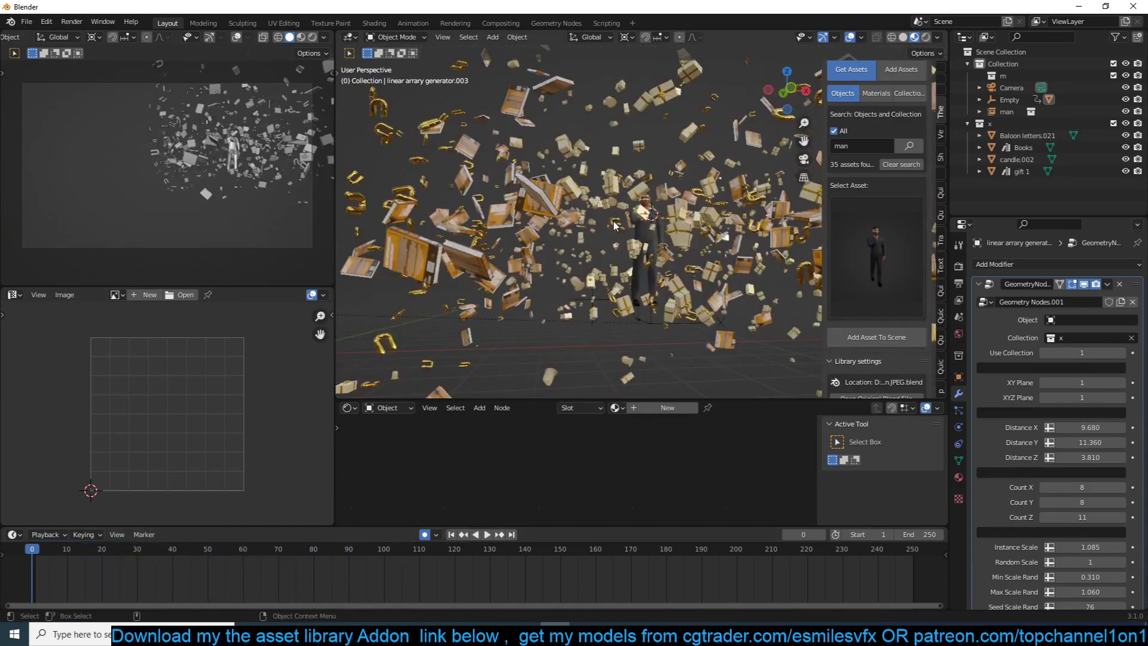
key(space)
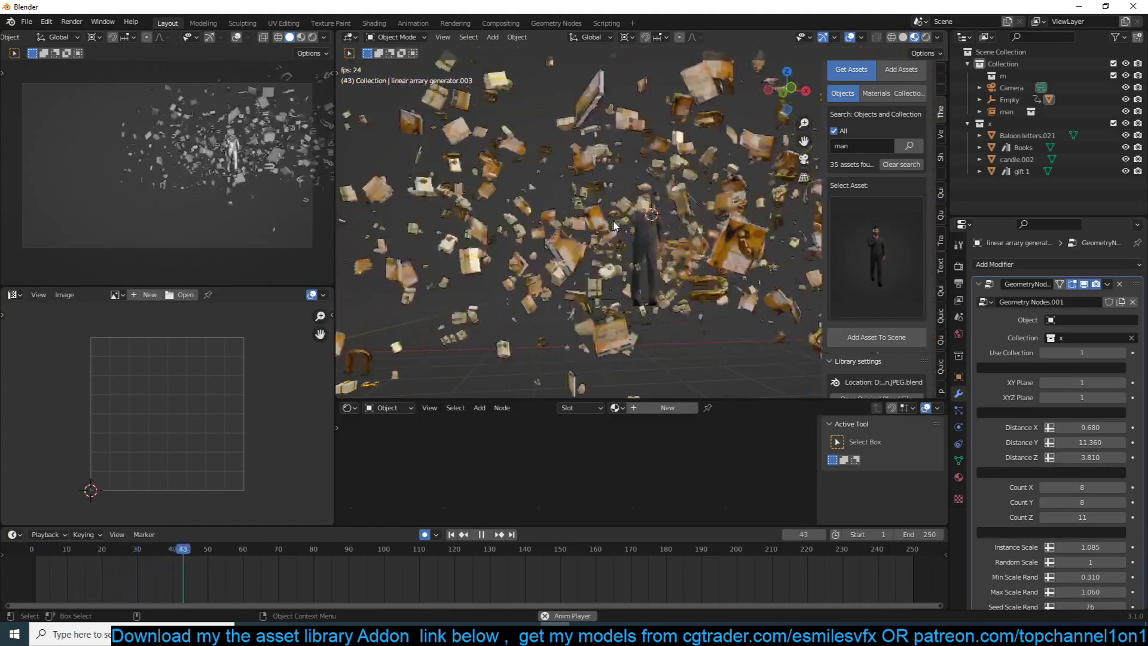
key(space)
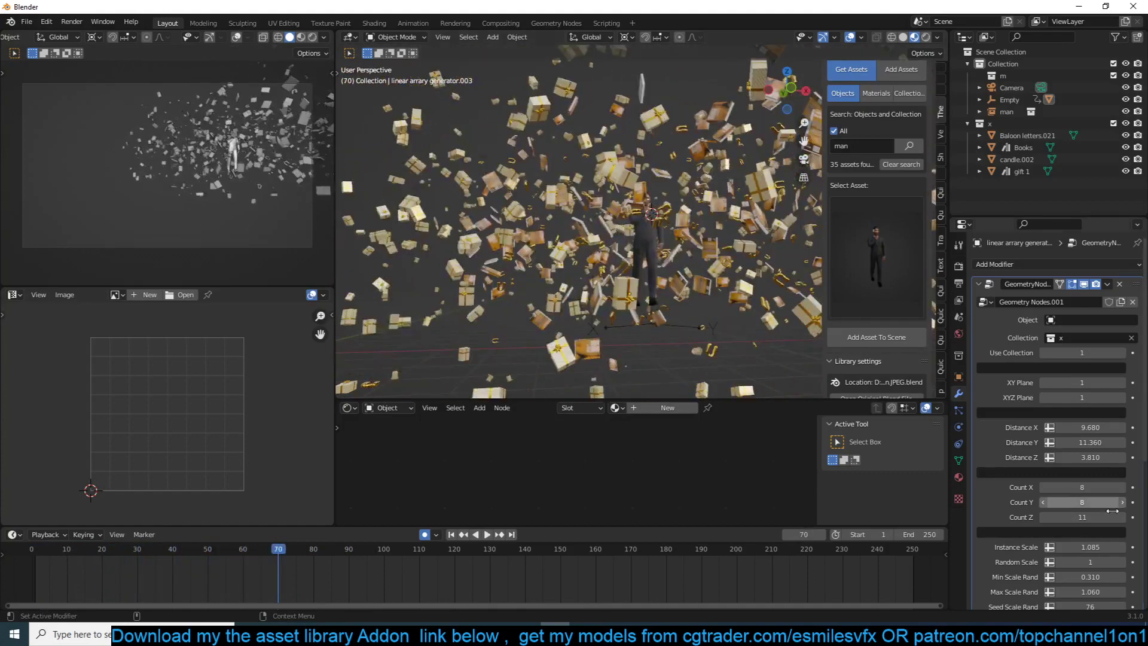
scroll(1081, 532, down, 10)
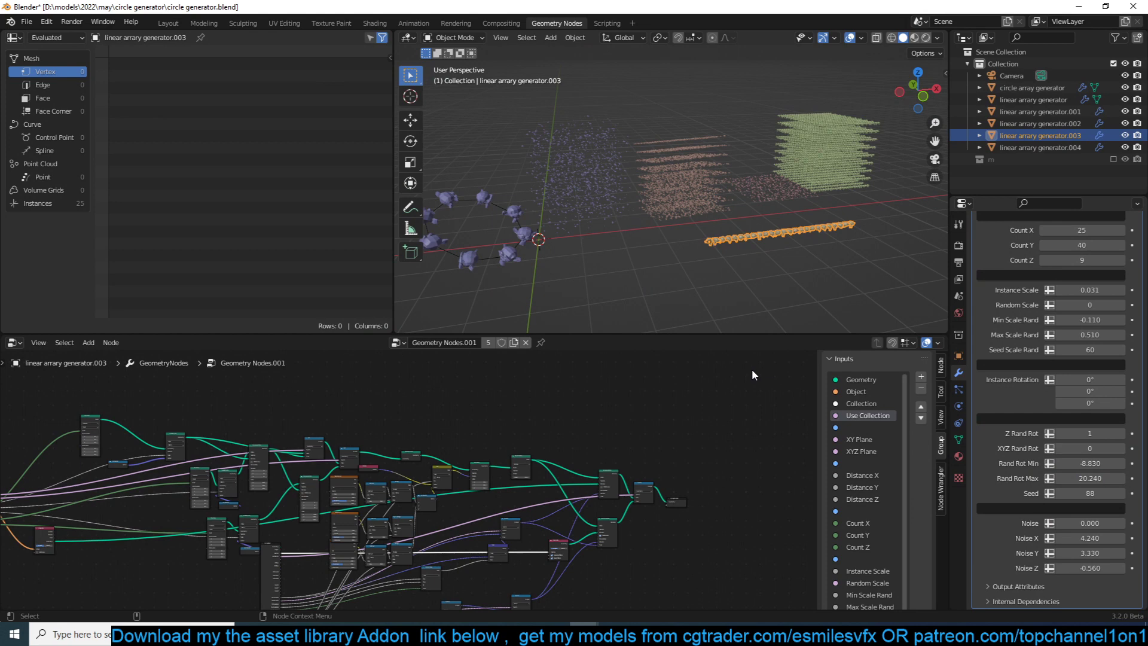
Step: Switch to the circle generator.blend window, deselect the line array, and examine the random, planar and 3D example arrays up close
mouse_move(584, 634)
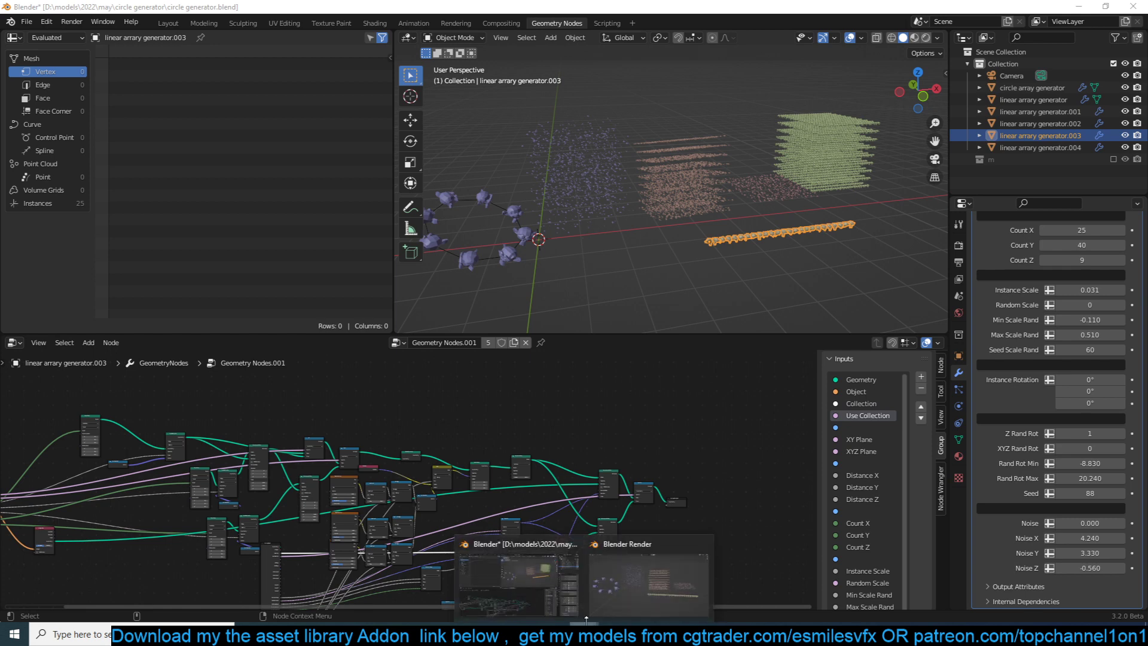
click(545, 549)
click(638, 234)
scroll(682, 186, down, 4)
middle_drag(664, 188, 697, 179)
scroll(588, 186, up, 5)
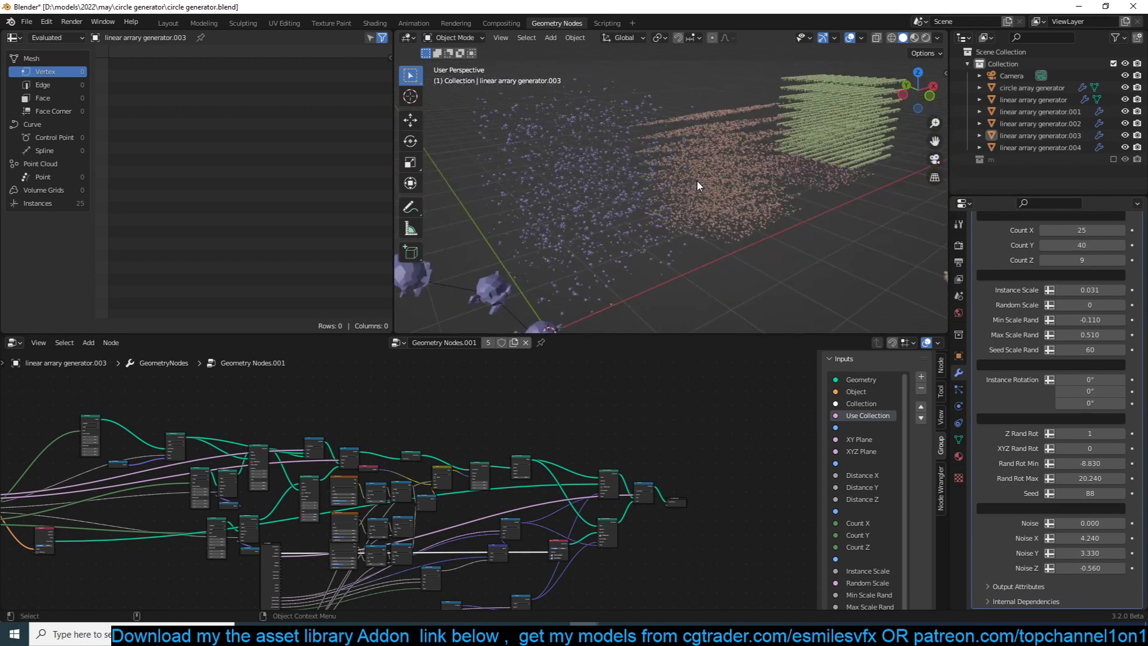
Step: Switch to Chrome to show the Gumroad page of the geometry nodes array particle instancer
mouse_move(323, 633)
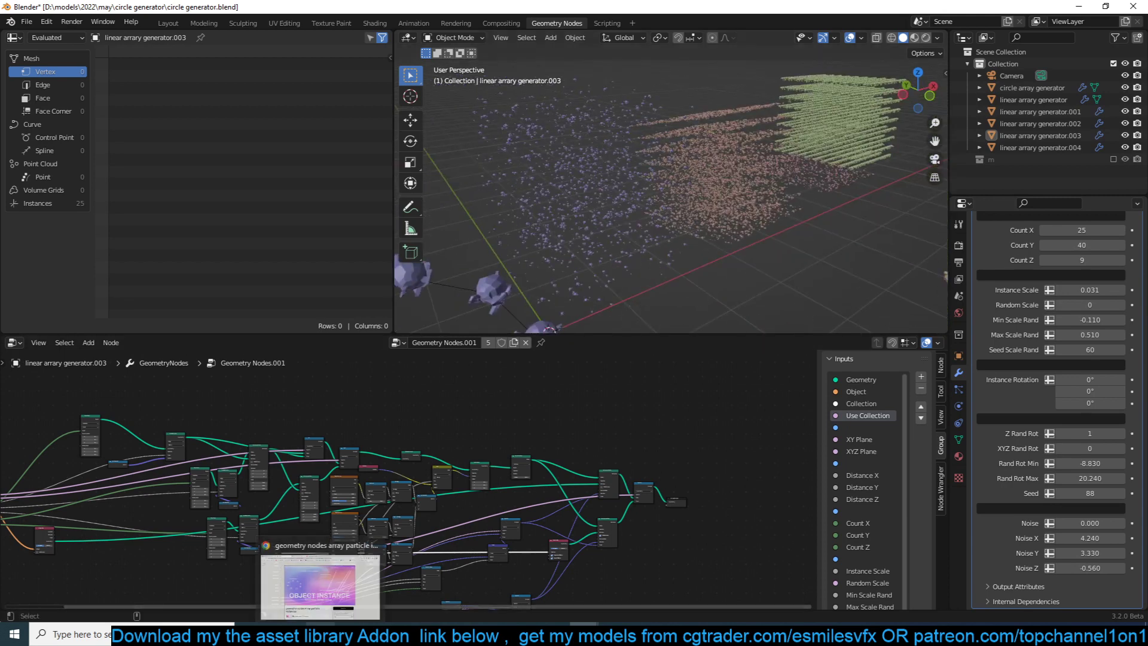
click(332, 605)
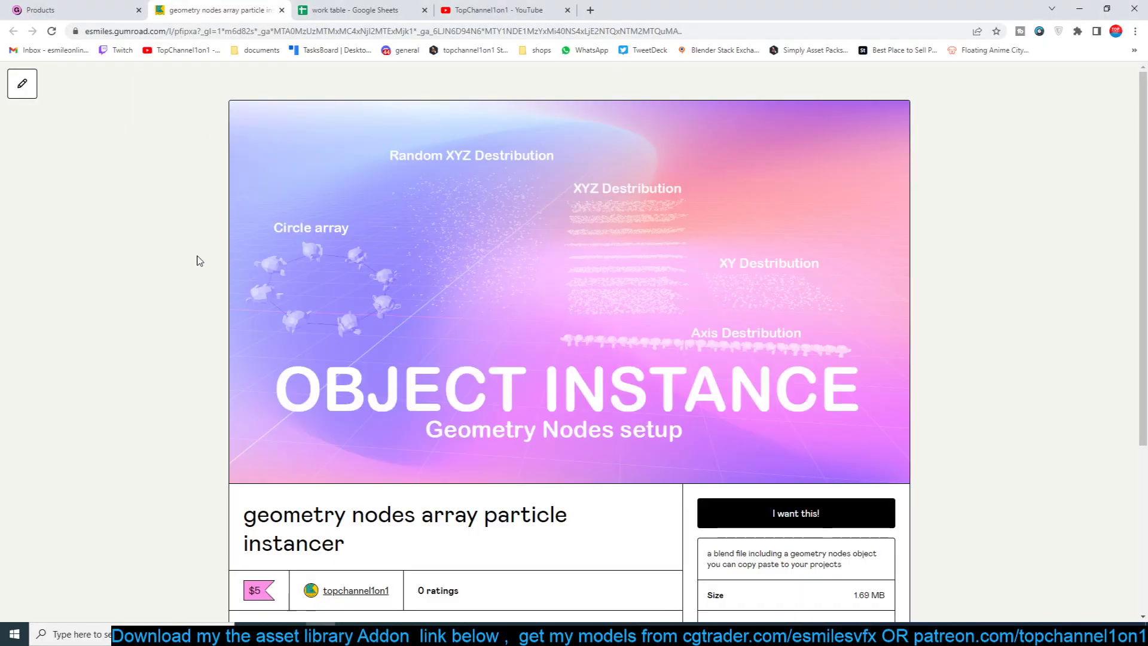